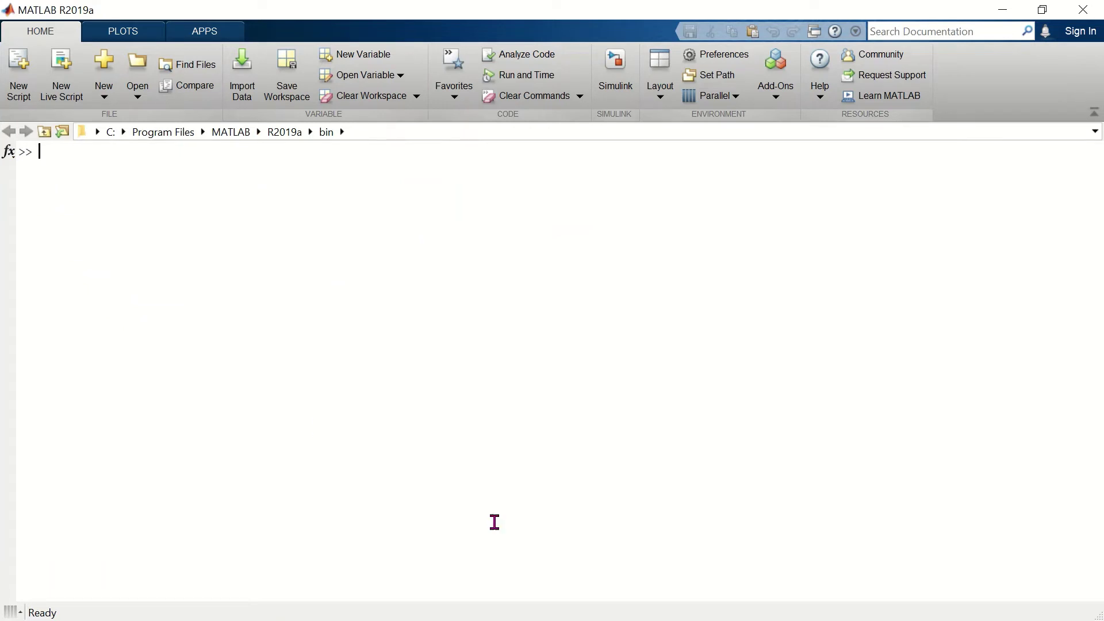
- Launch Simulink, create a blank model and maximize its window
click(615, 80)
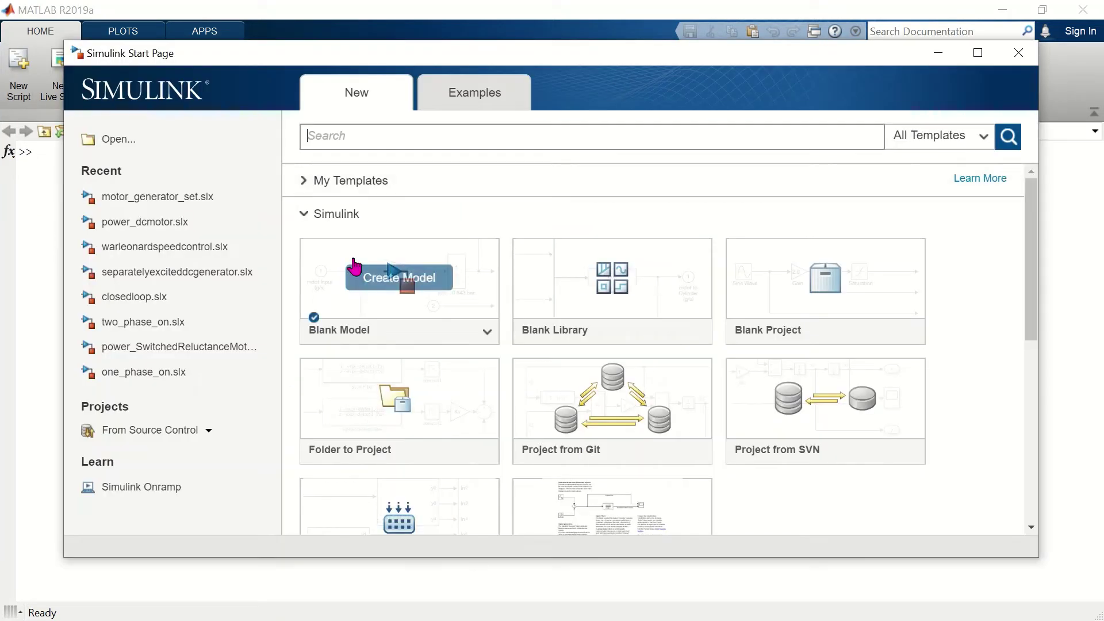
click(360, 288)
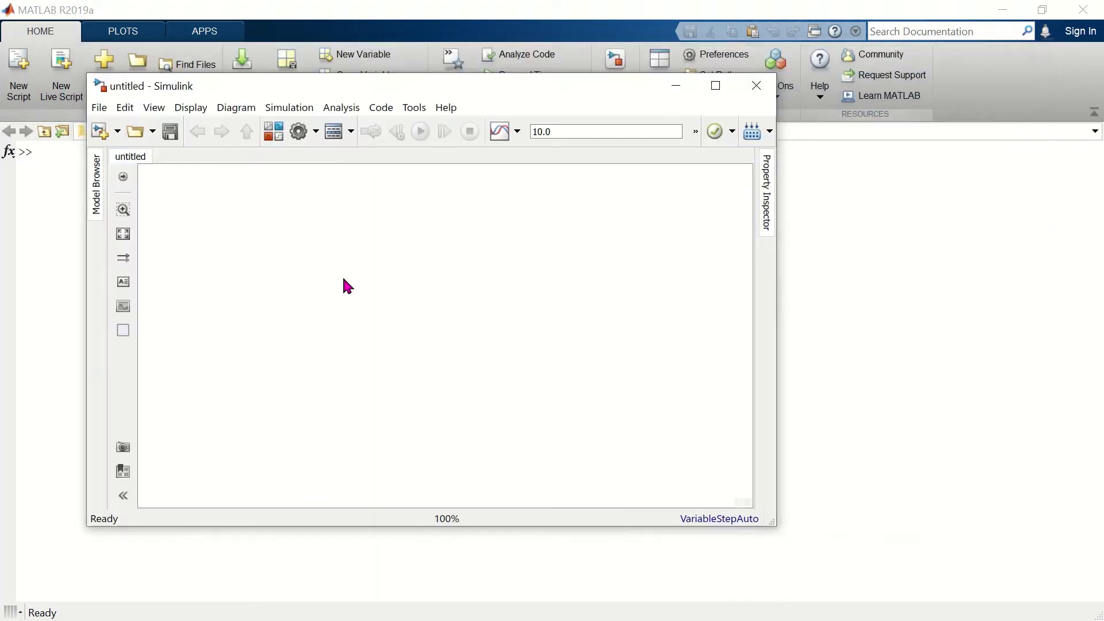
click(715, 86)
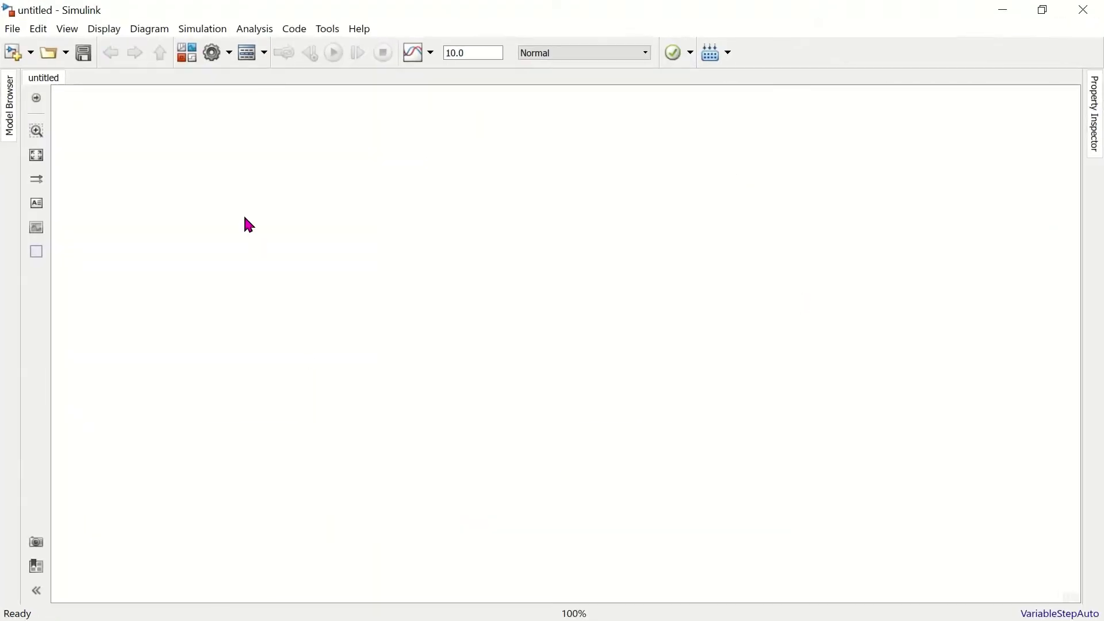
- Add a DC Machine block from the Specialized Power Systems library and enlarge it in the canvas's left half
double_click(281, 376)
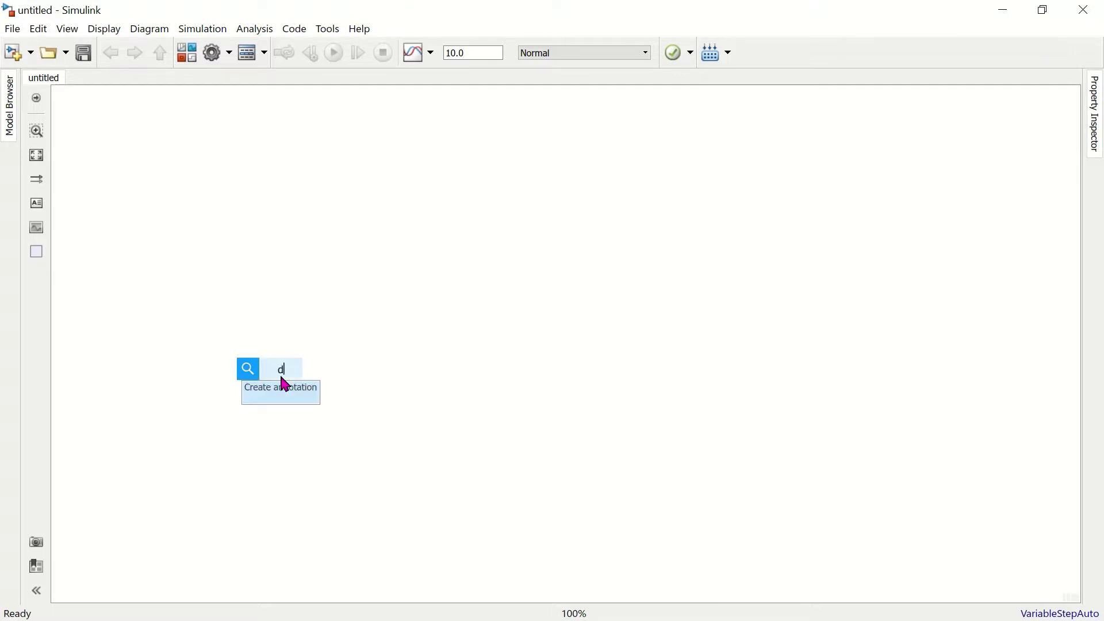
text(dc machine)
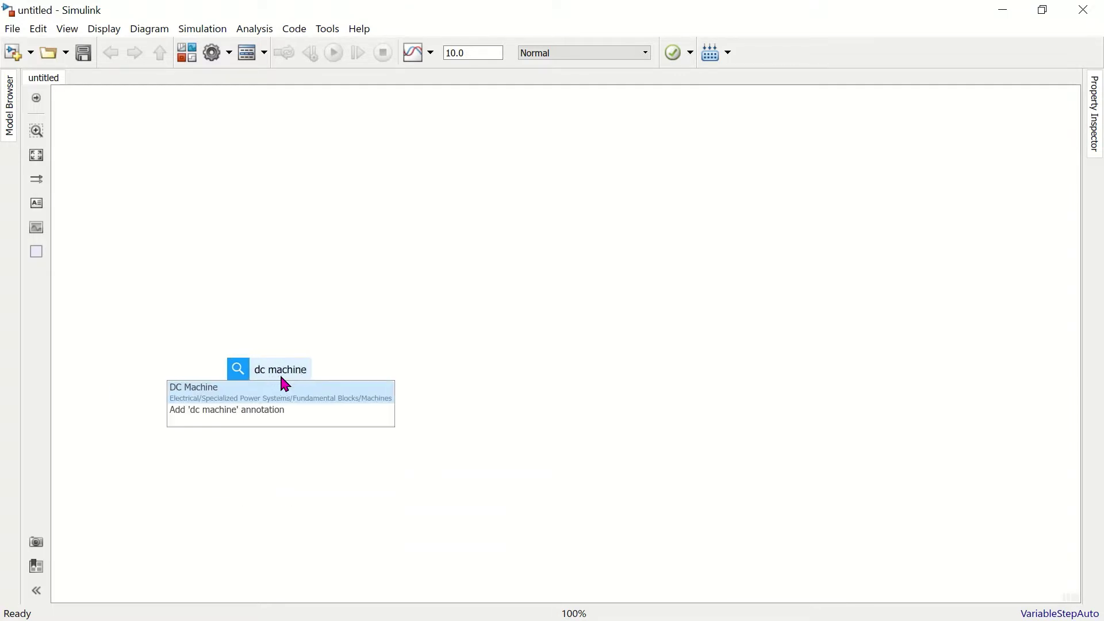
click(286, 386)
drag(283, 382, 262, 292)
drag(297, 329, 368, 411)
click(356, 477)
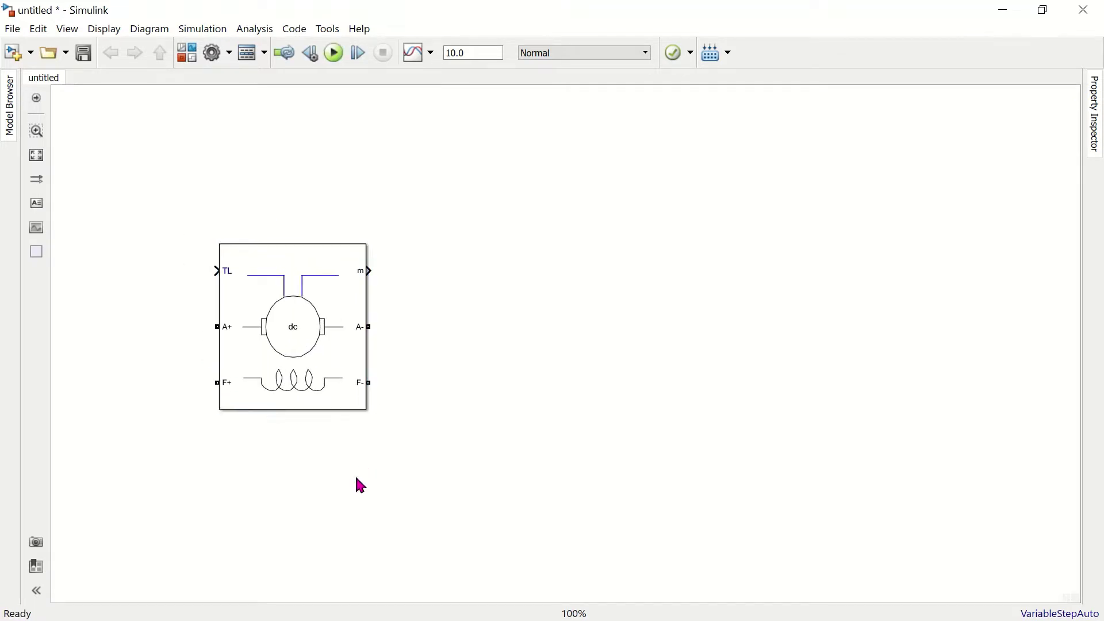
- Add a powergui block in the upper-left corner of the model, above the DC machine
double_click(116, 136)
text(powergui)
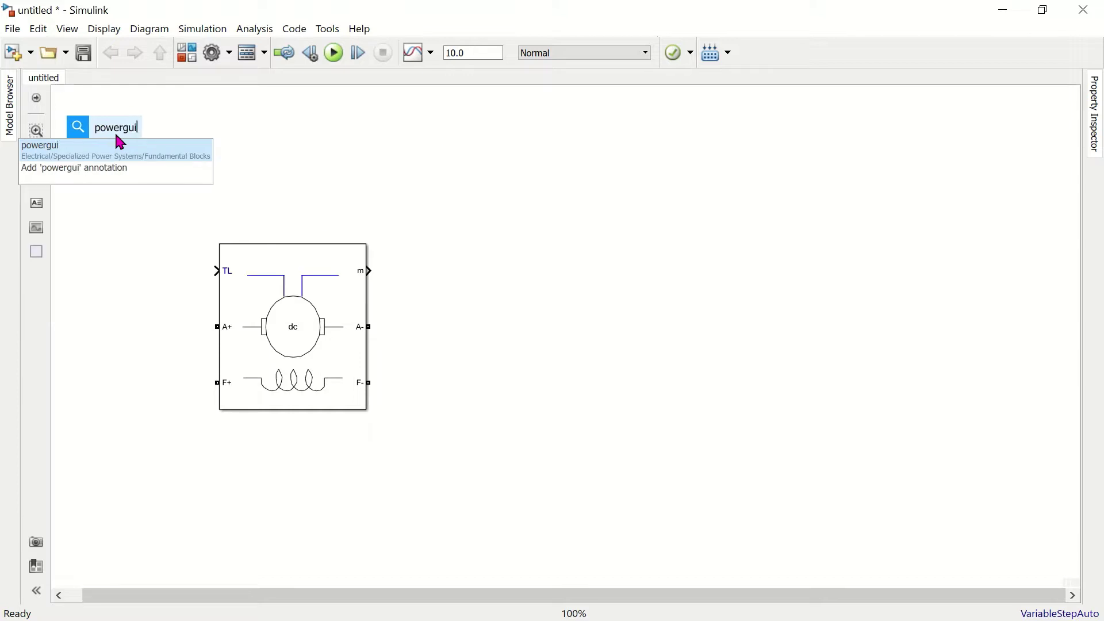
drag(118, 141, 105, 123)
click(130, 222)
- Draw separate open signal lines from the machine's TL input and m output, deleting the stray line that links them
click(352, 324)
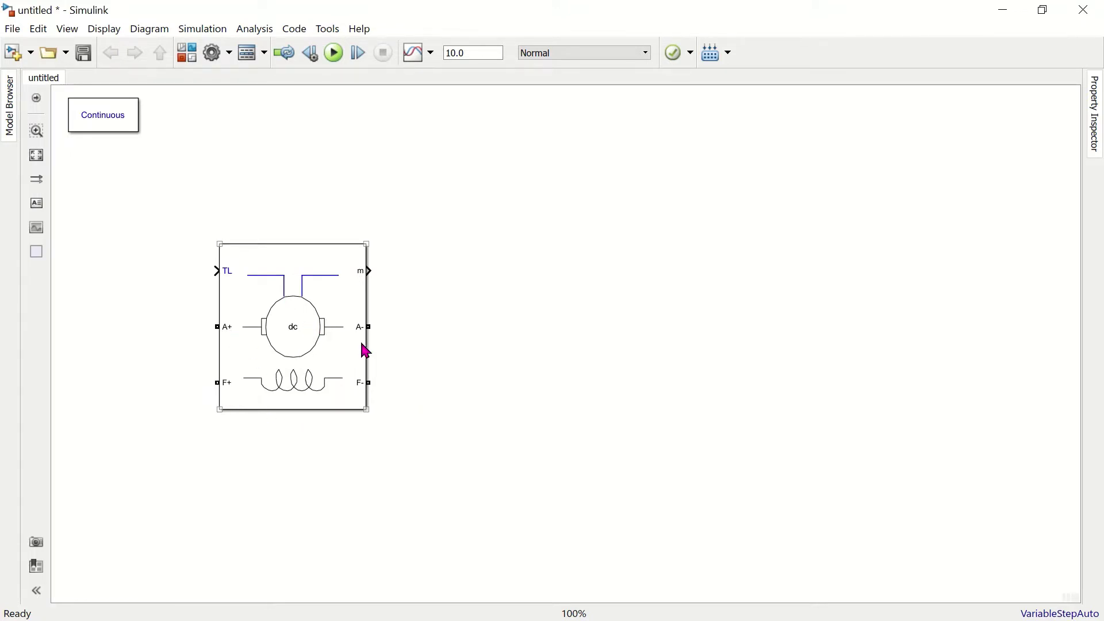
drag(211, 273, 174, 269)
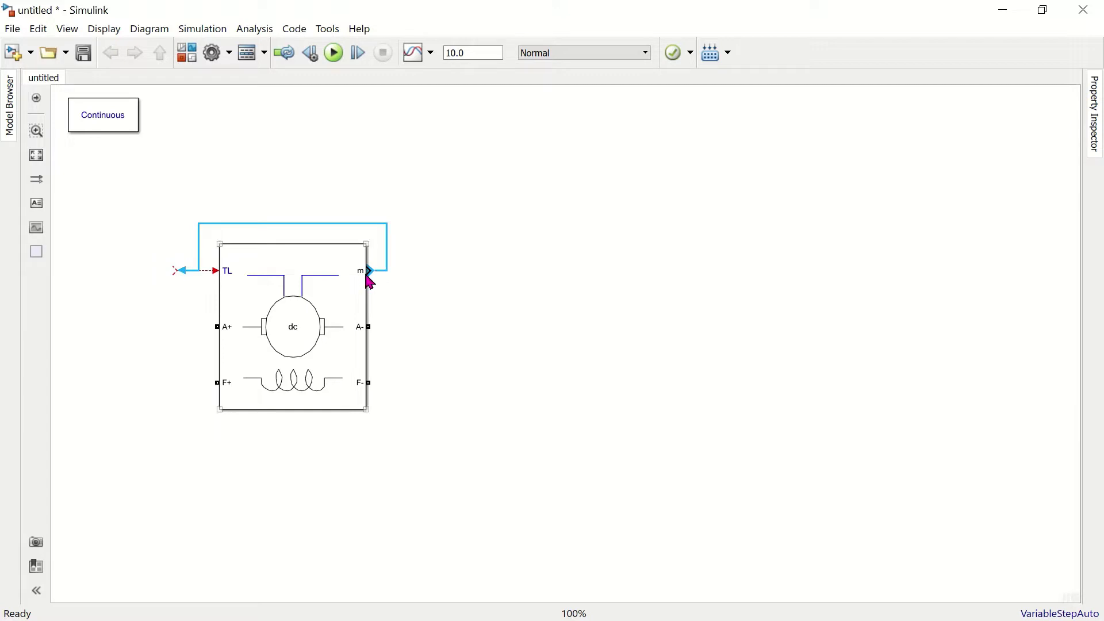
click(390, 274)
key(Delete)
key(ctrl+z)
key(Delete)
drag(368, 269, 452, 269)
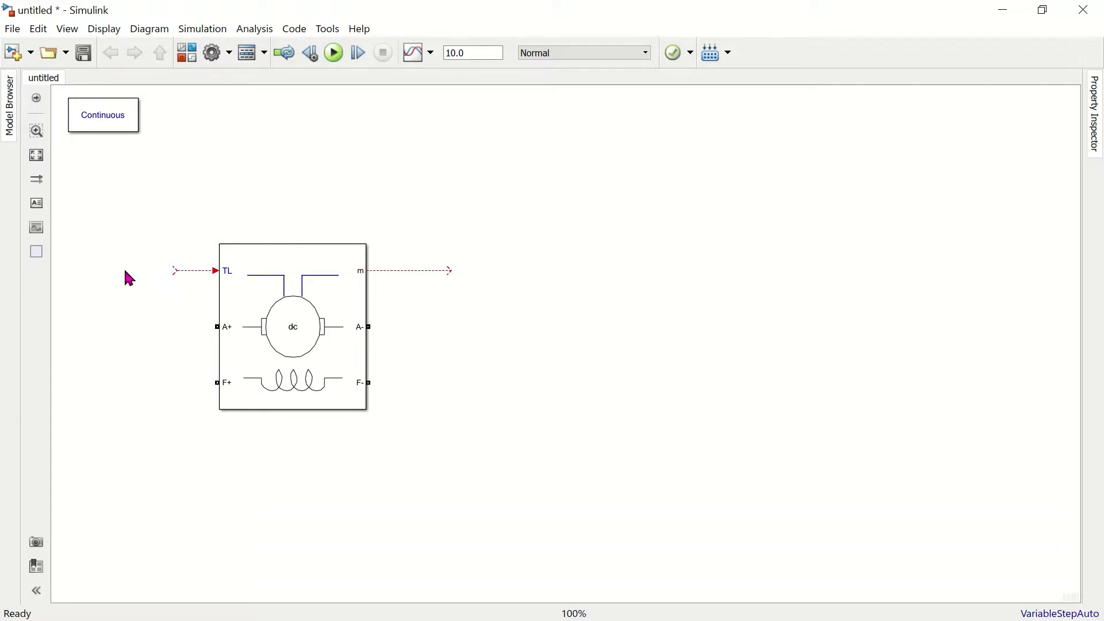
- Add a Constant block with value 0 and connect it to the machine's TL input
double_click(104, 278)
text(cons)
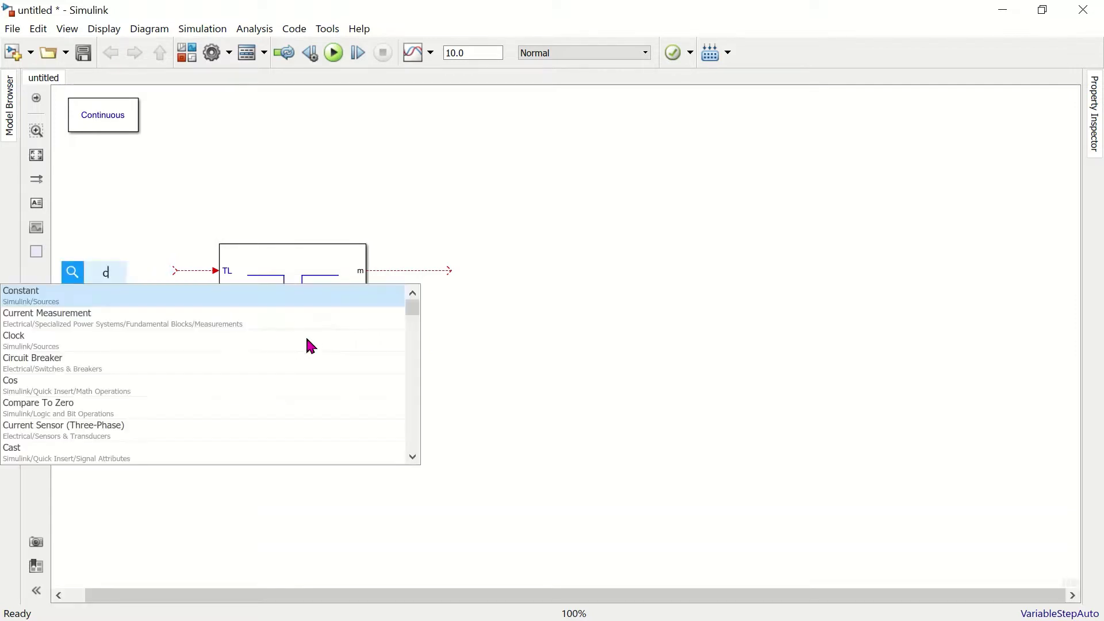
key(Return)
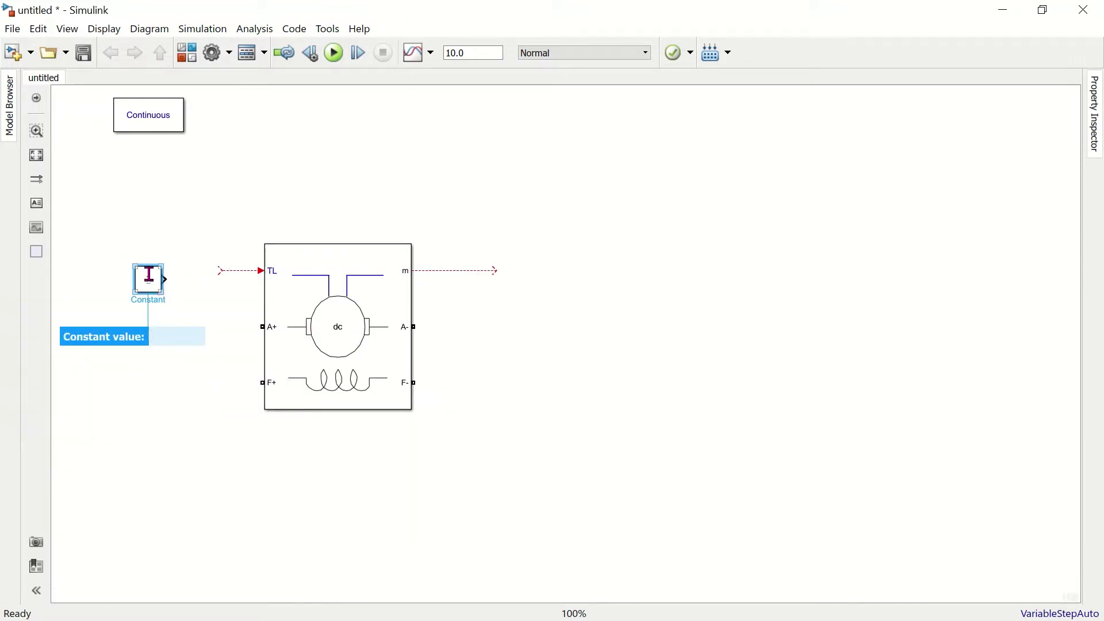
click(149, 278)
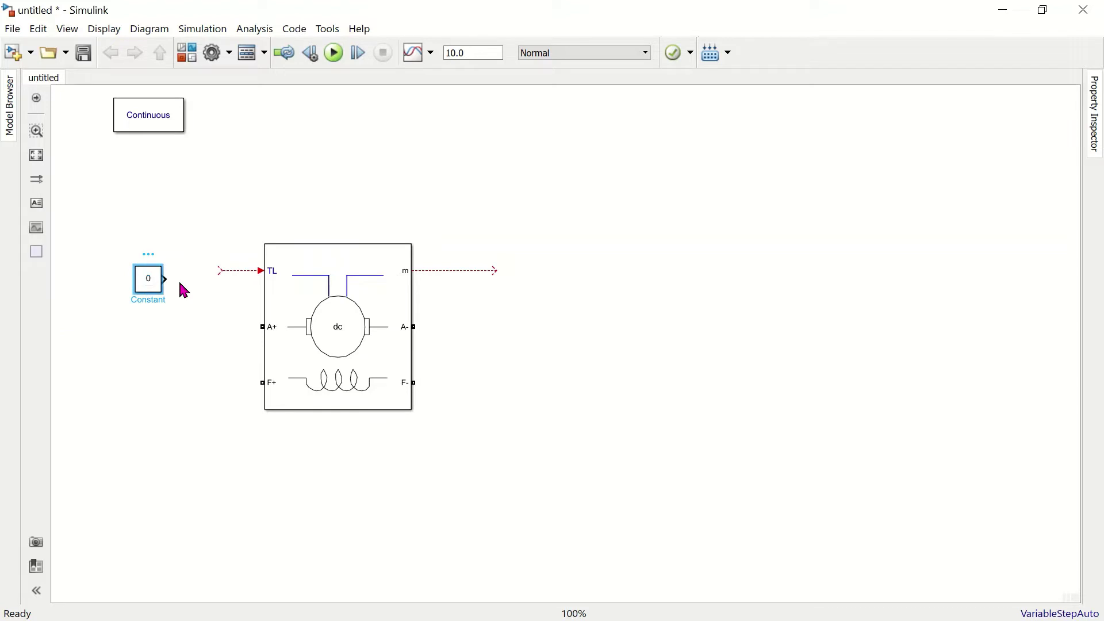
drag(145, 277, 206, 272)
click(225, 390)
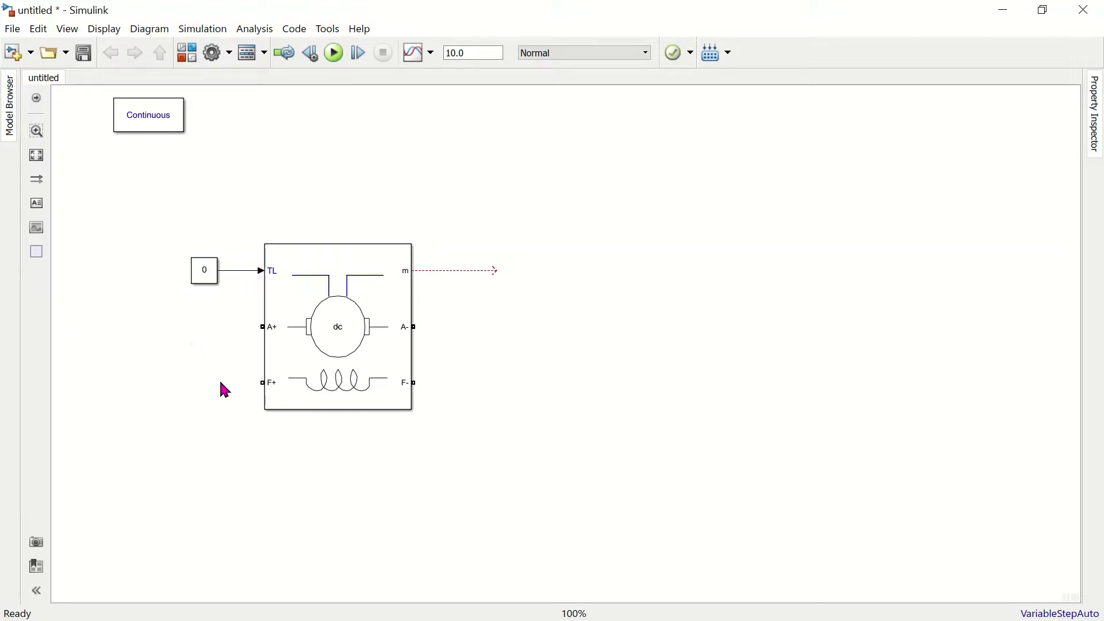
- Add a Specialized Power Systems DC Voltage Source below the machine, rotate it horizontal with plus towards the F+ side, and enlarge it
double_click(317, 449)
text(dc volt)
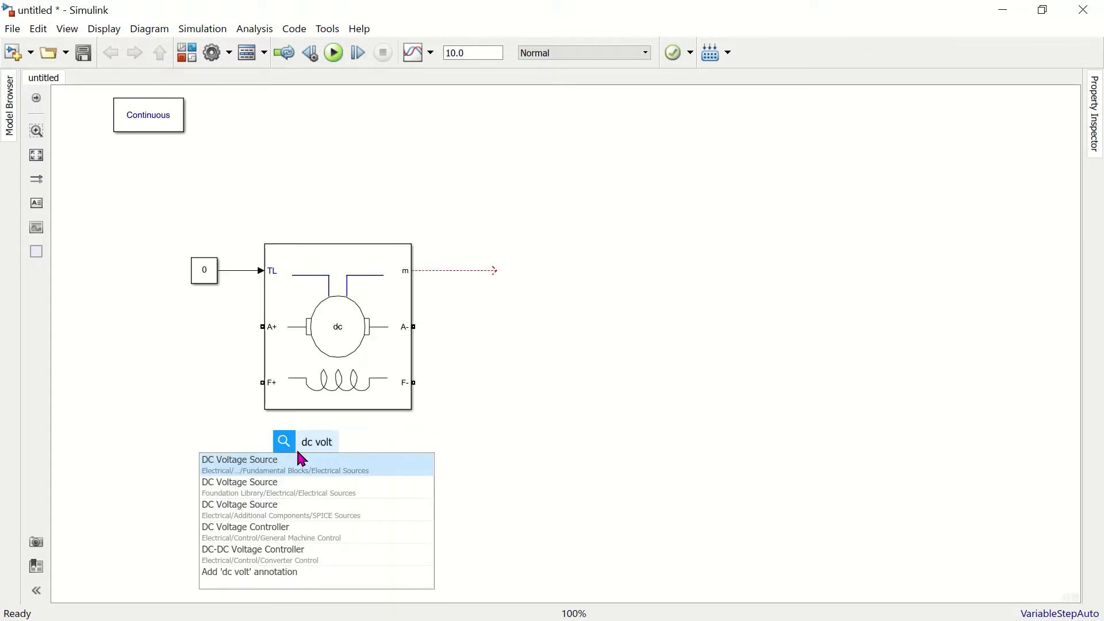
click(290, 461)
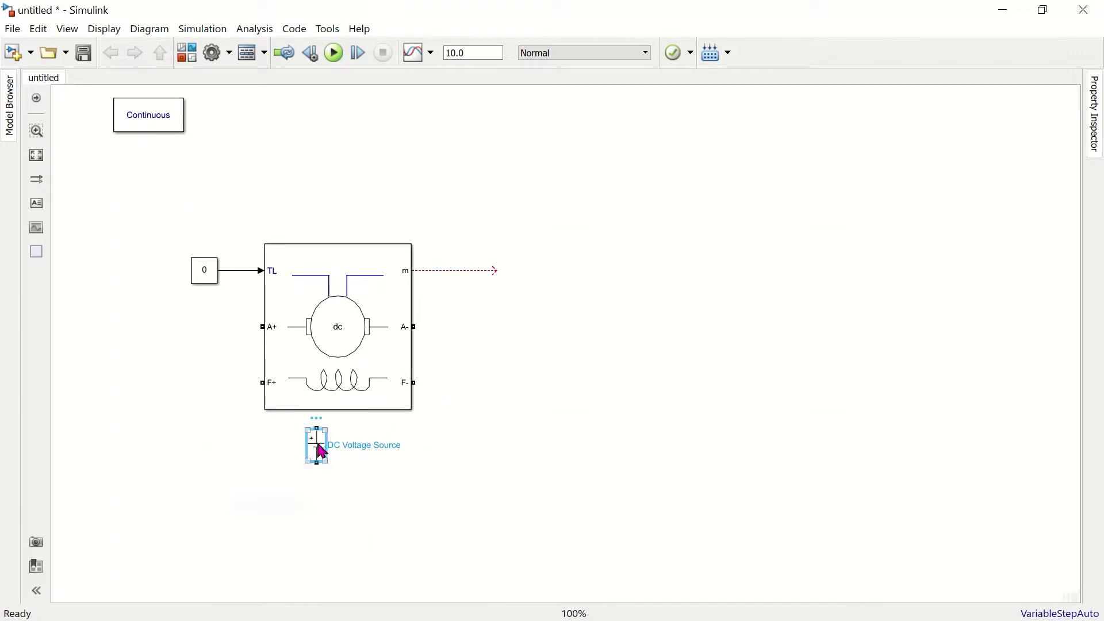
key(ctrl+r)
key(ctrl+r)
key(ctrl+r)
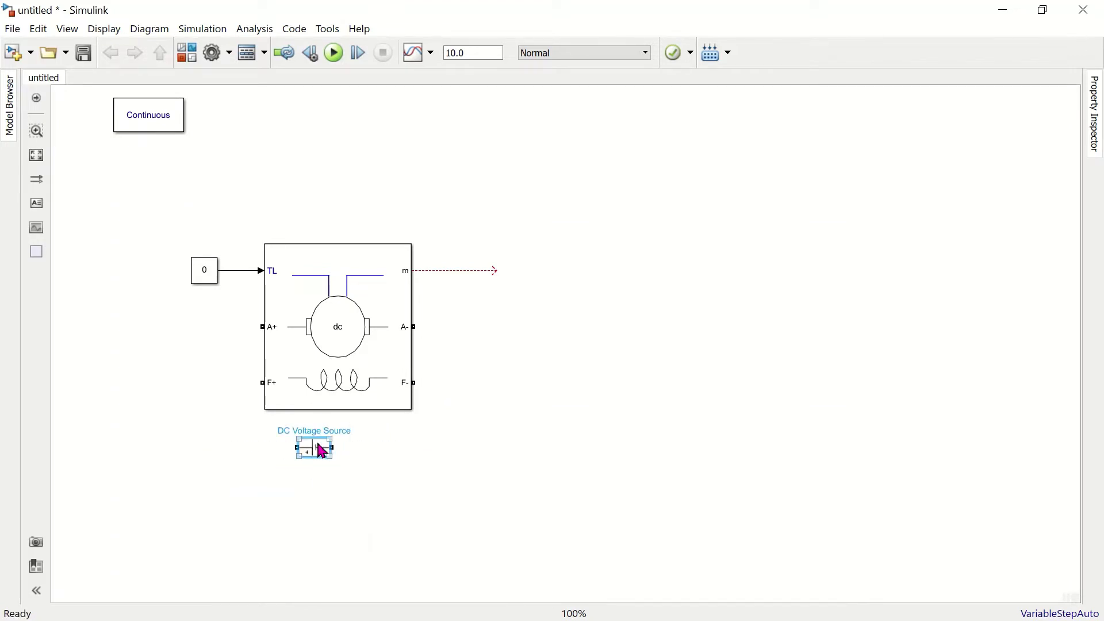
drag(331, 456, 377, 486)
click(482, 552)
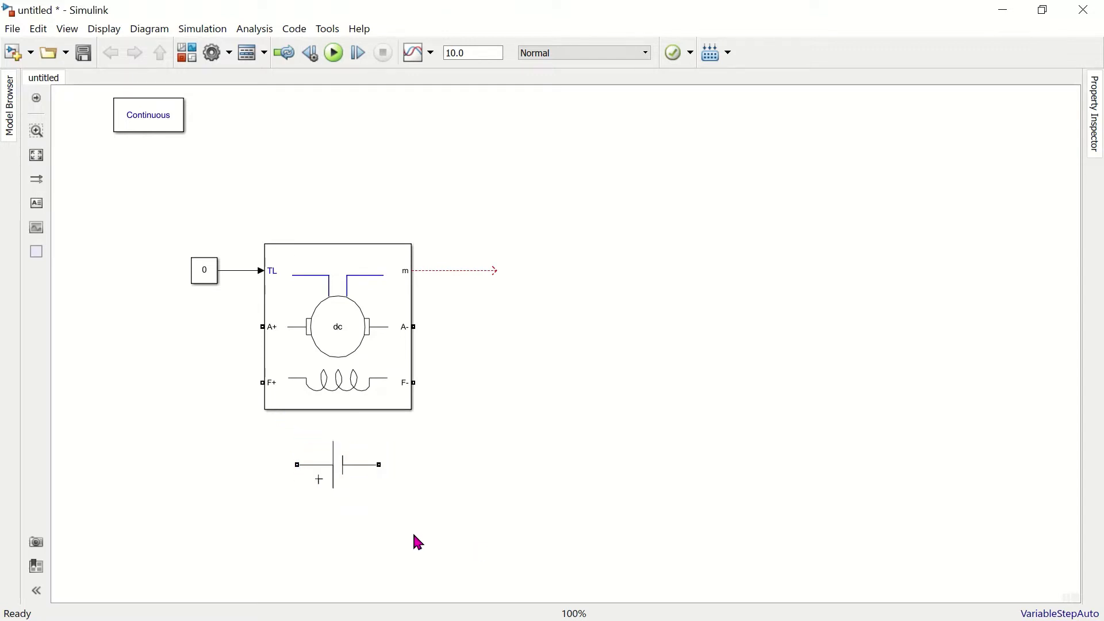
- Wire the voltage source across F+ and F-, and place a copy below it wired across A+ and A-
drag(261, 381, 297, 465)
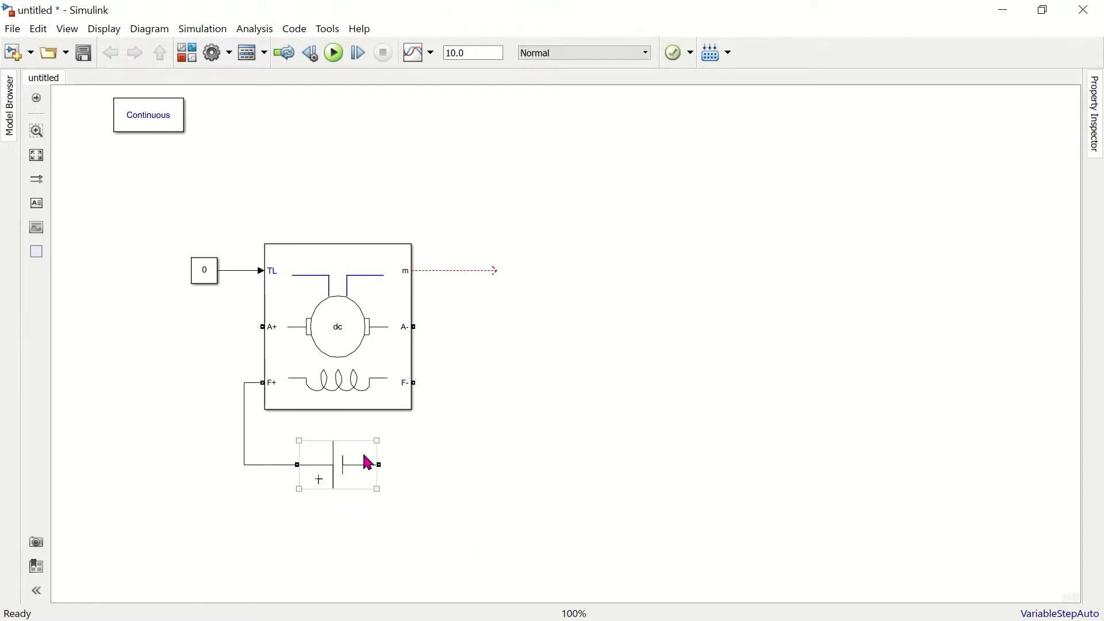
drag(415, 381, 257, 320)
click(338, 476)
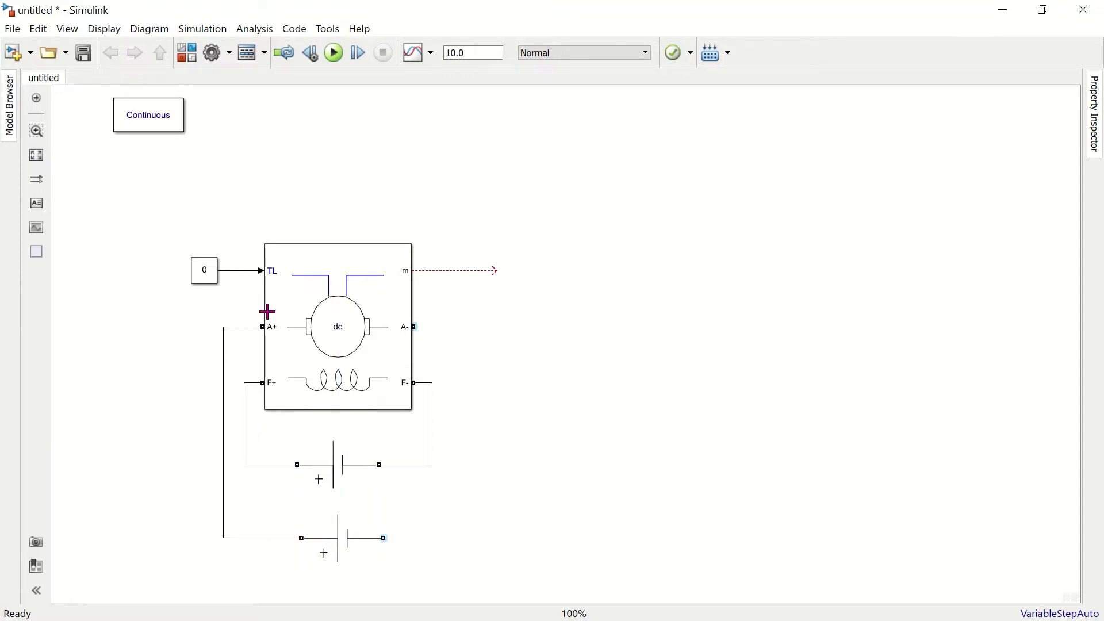
drag(418, 326, 388, 542)
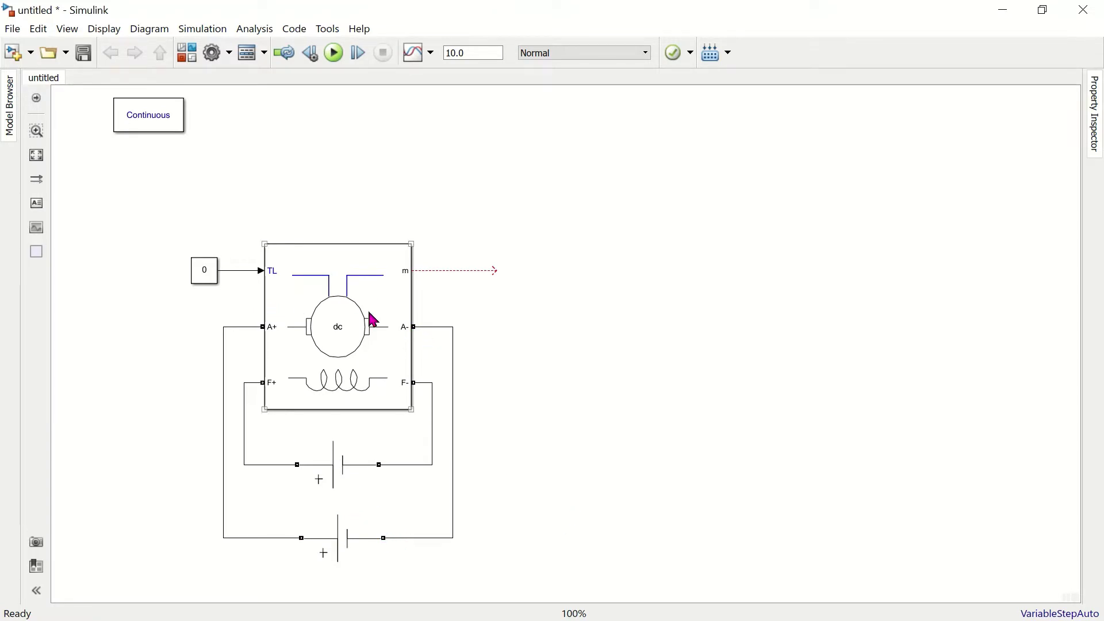
- Apply the preset model "01: 5HP 240V 1750RPM Field:300V" to the DC machine
click(295, 346)
double_click(296, 347)
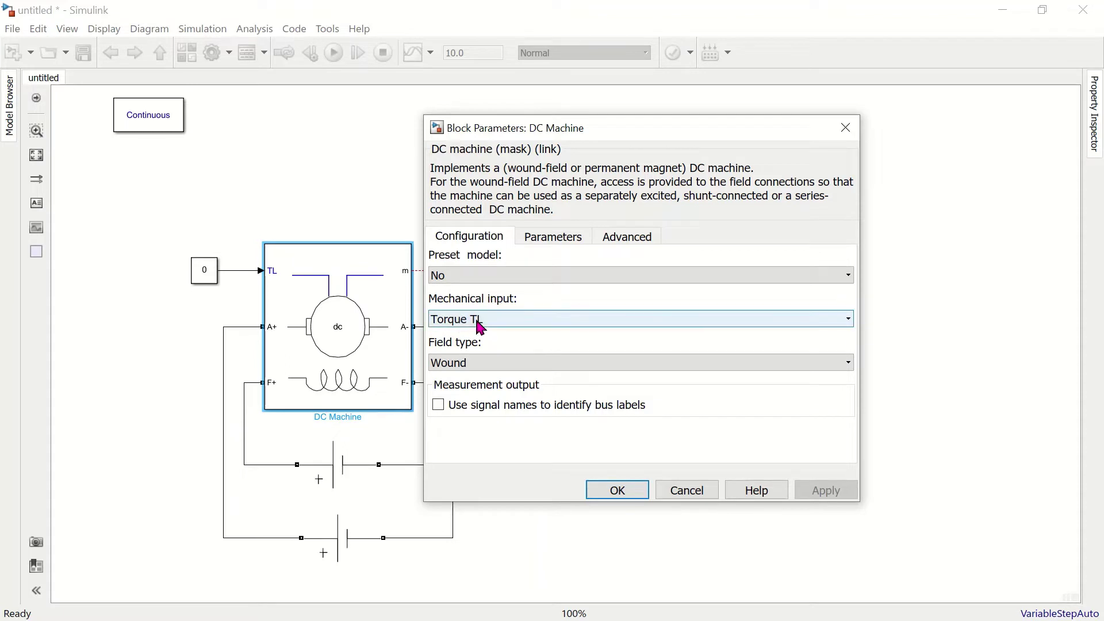
click(475, 280)
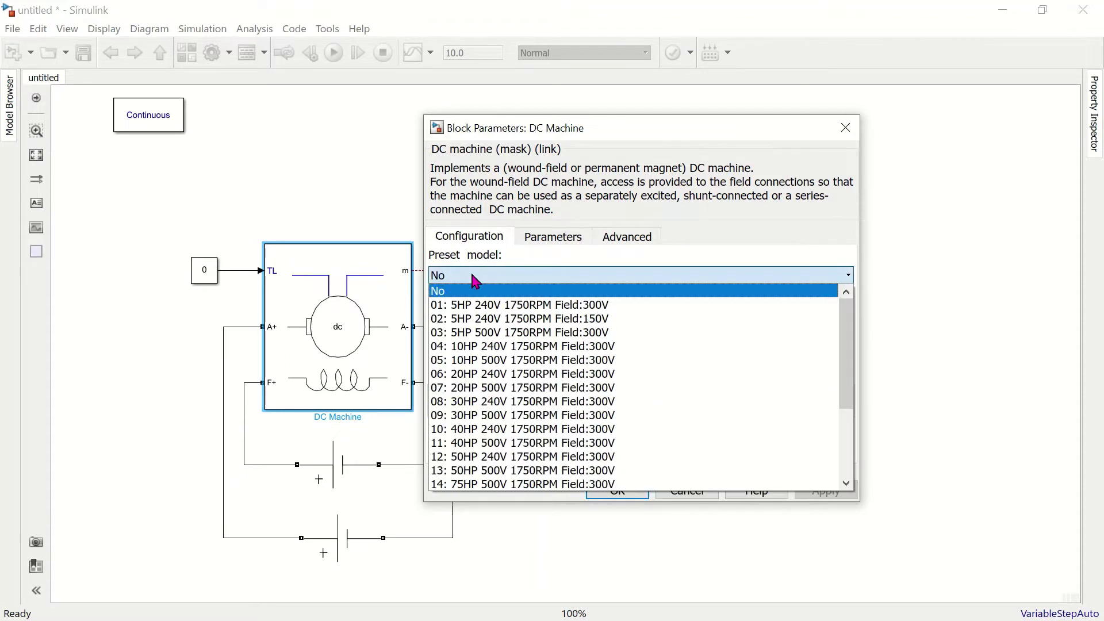
click(482, 303)
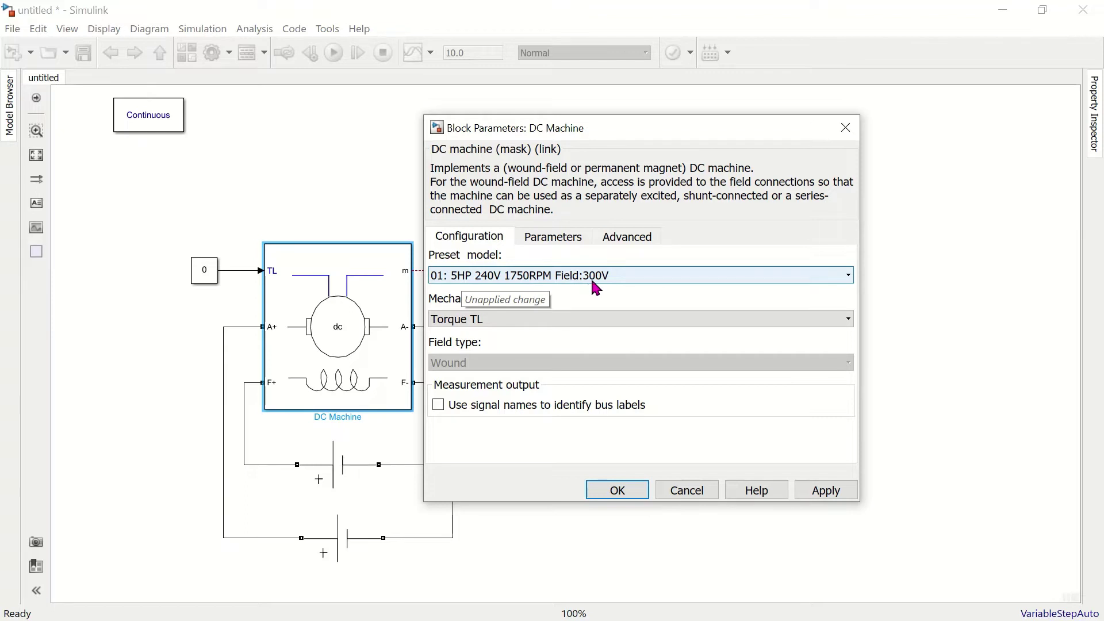
click(820, 497)
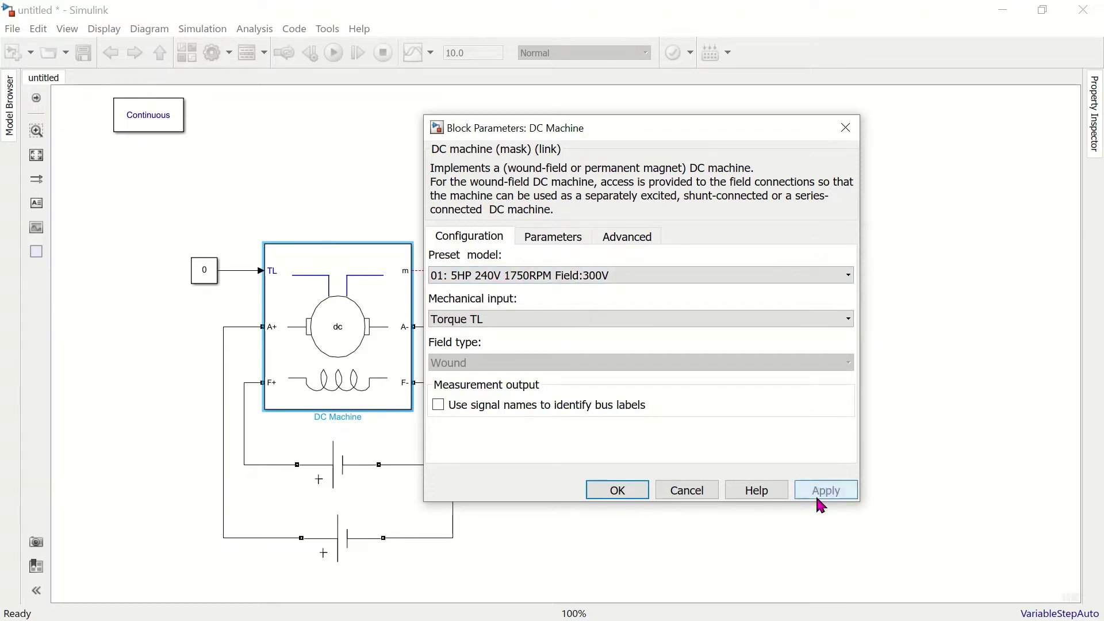
- Set the machine's preset model to No, review its electrical and mechanical parameters, and accept the settings
click(564, 278)
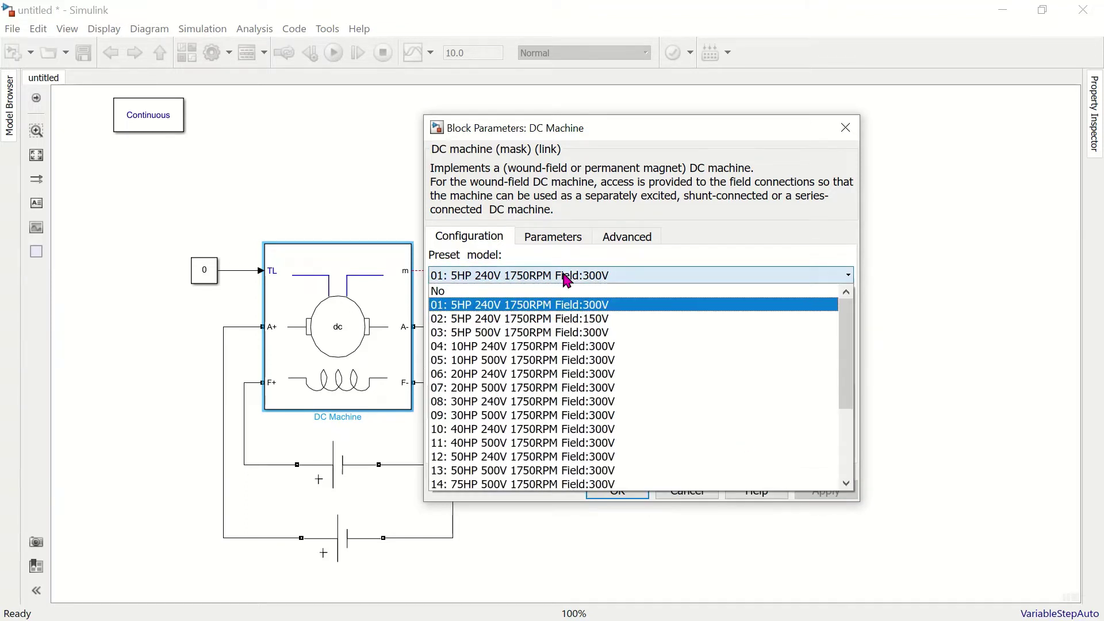
click(547, 291)
click(557, 238)
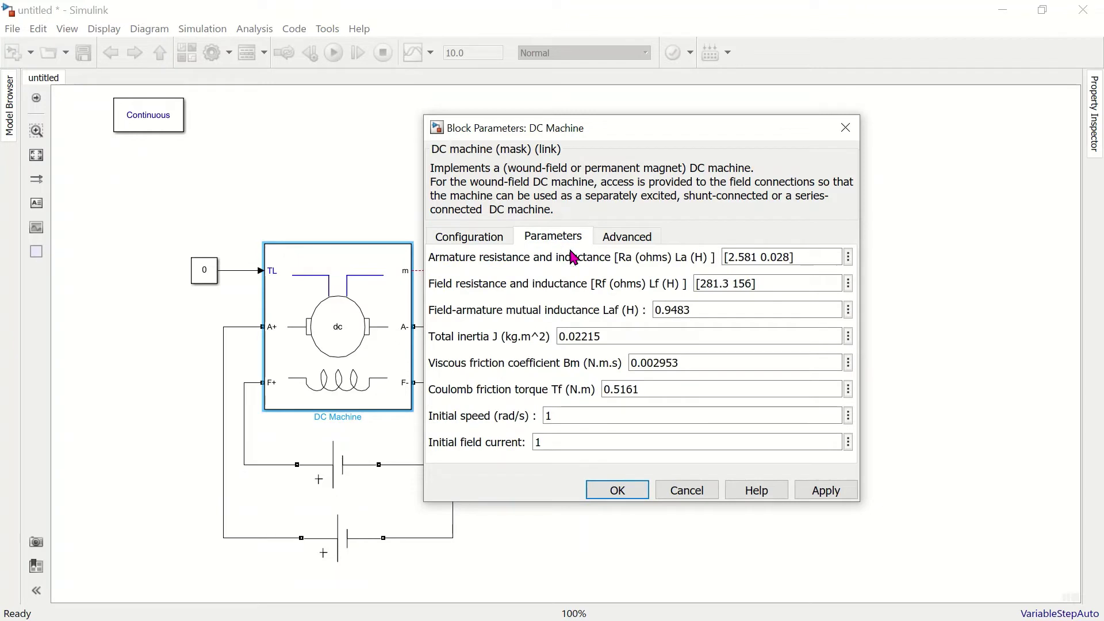
double_click(610, 338)
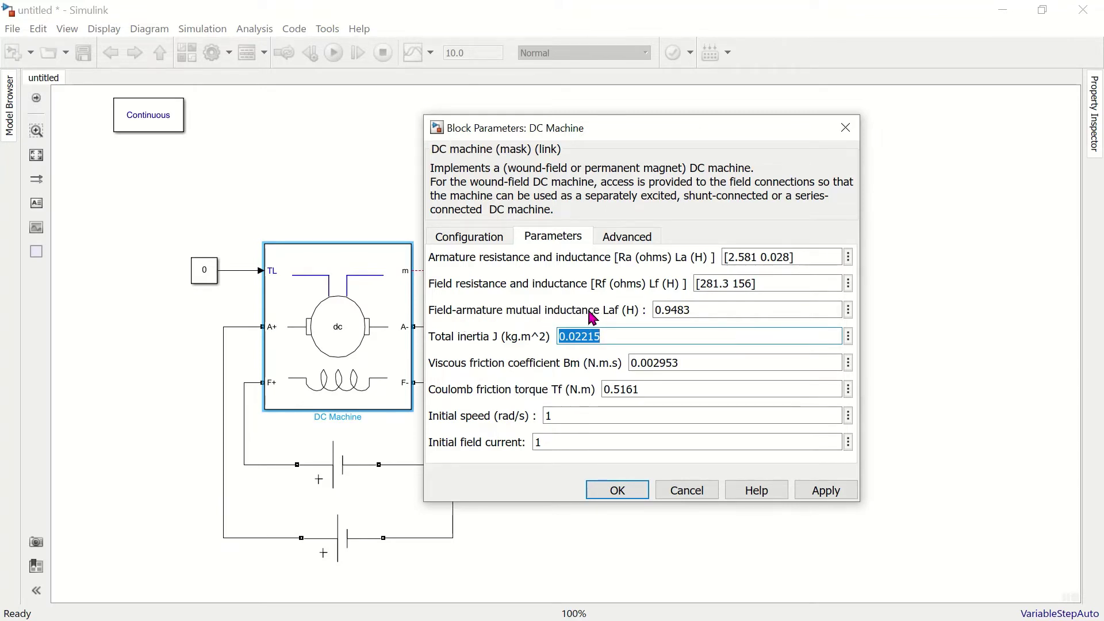
click(609, 337)
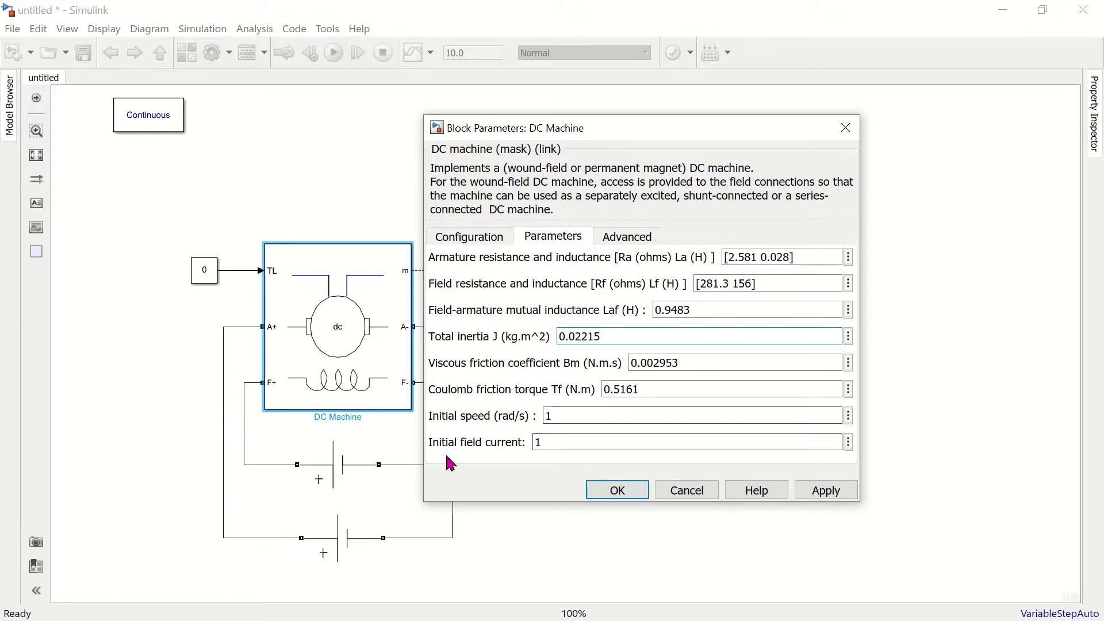
click(628, 492)
click(606, 486)
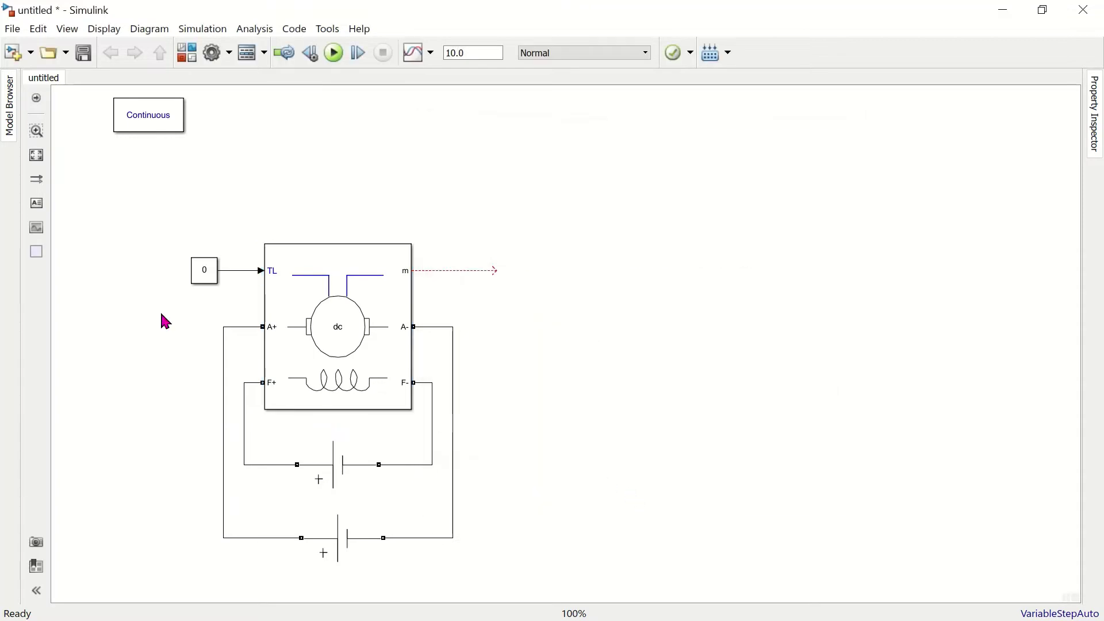
- Add a Demux block at the end of the m output line and set its number of outputs to 4
double_click(505, 271)
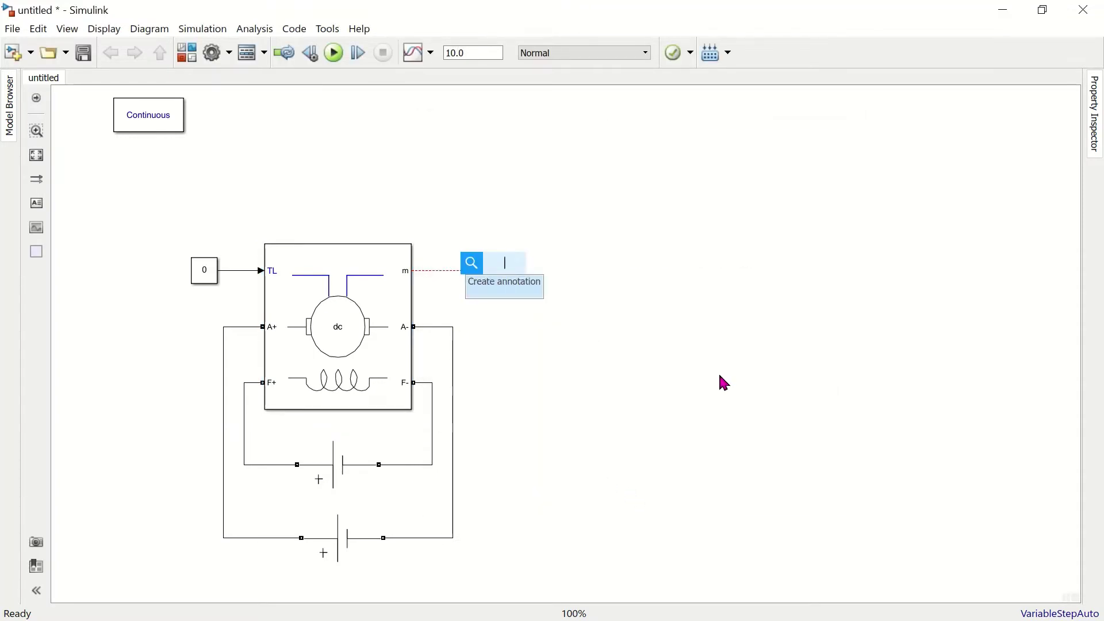
text(demu)
key(Return)
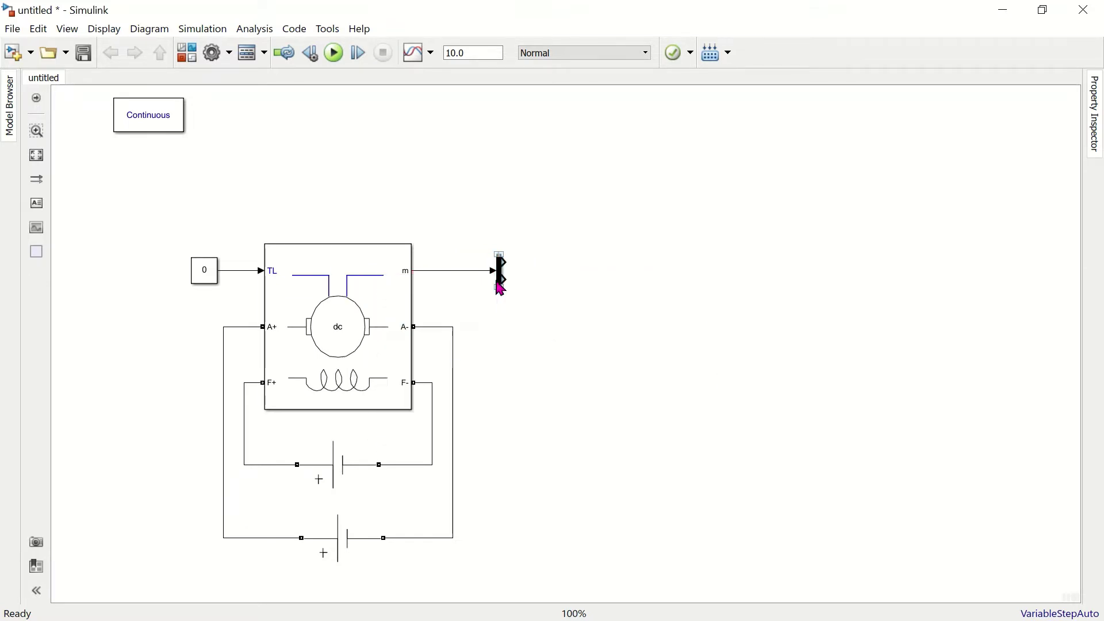
double_click(501, 275)
text(4)
click(664, 385)
- Stretch the Demux block taller and move it up so its input lines up with the m output
drag(499, 288, 513, 385)
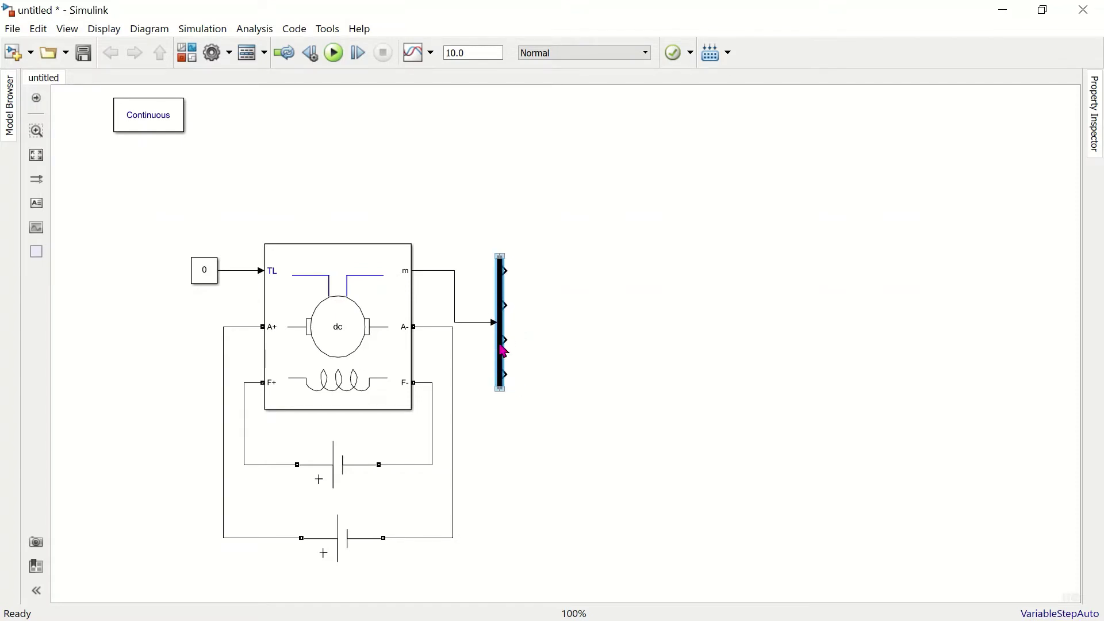
drag(503, 347, 498, 300)
click(570, 389)
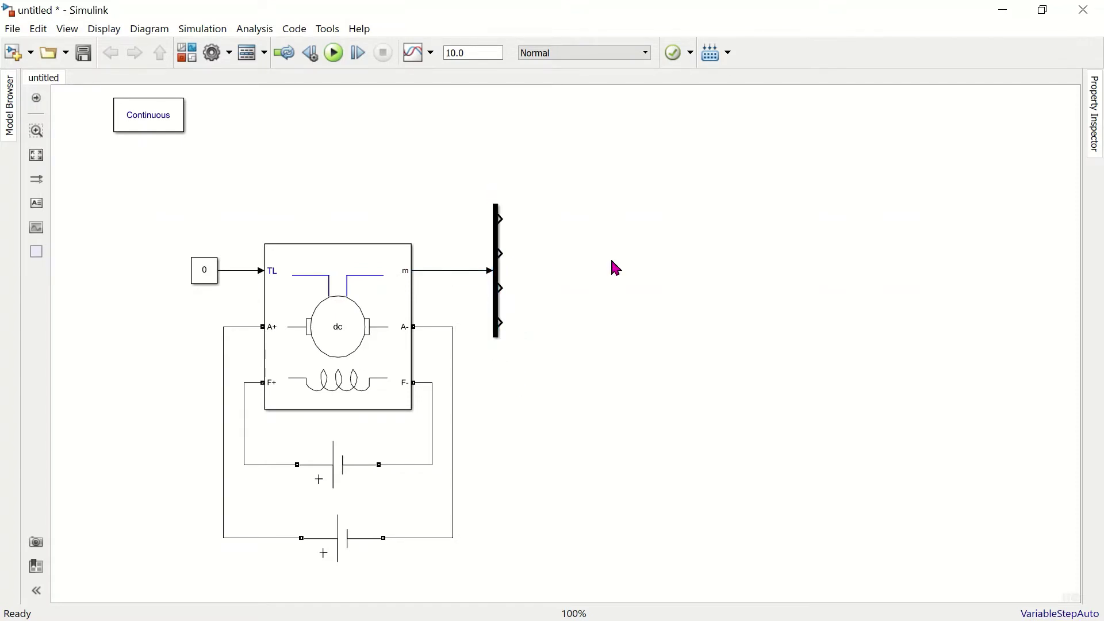
- Add a Display block beside the Demux and duplicate it until four displays line up with the Demux outputs
double_click(595, 216)
text(dis)
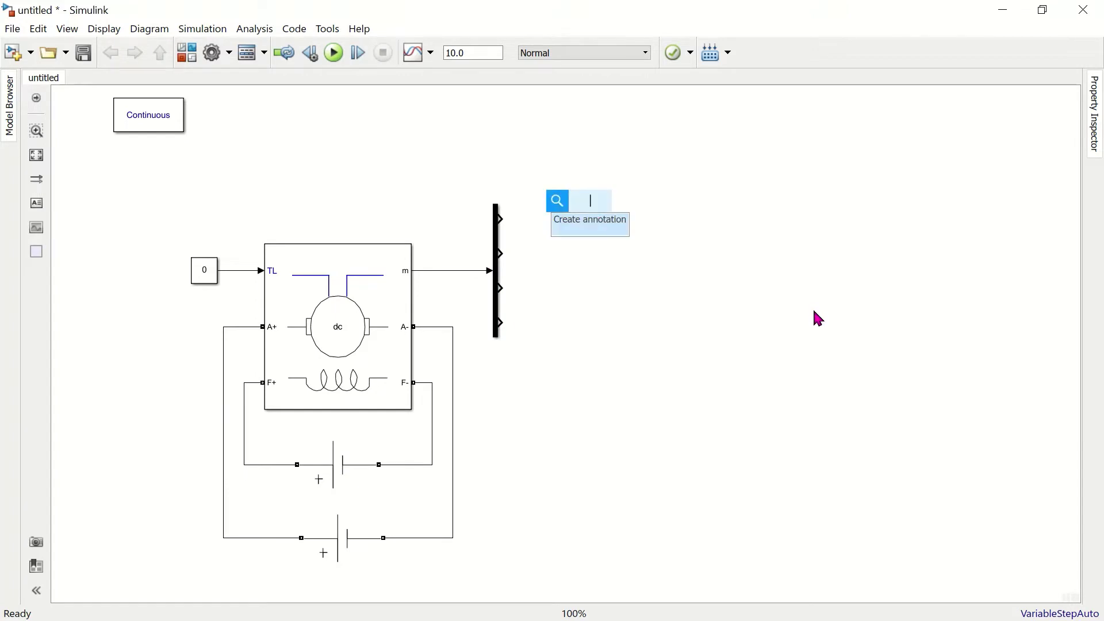
text(play)
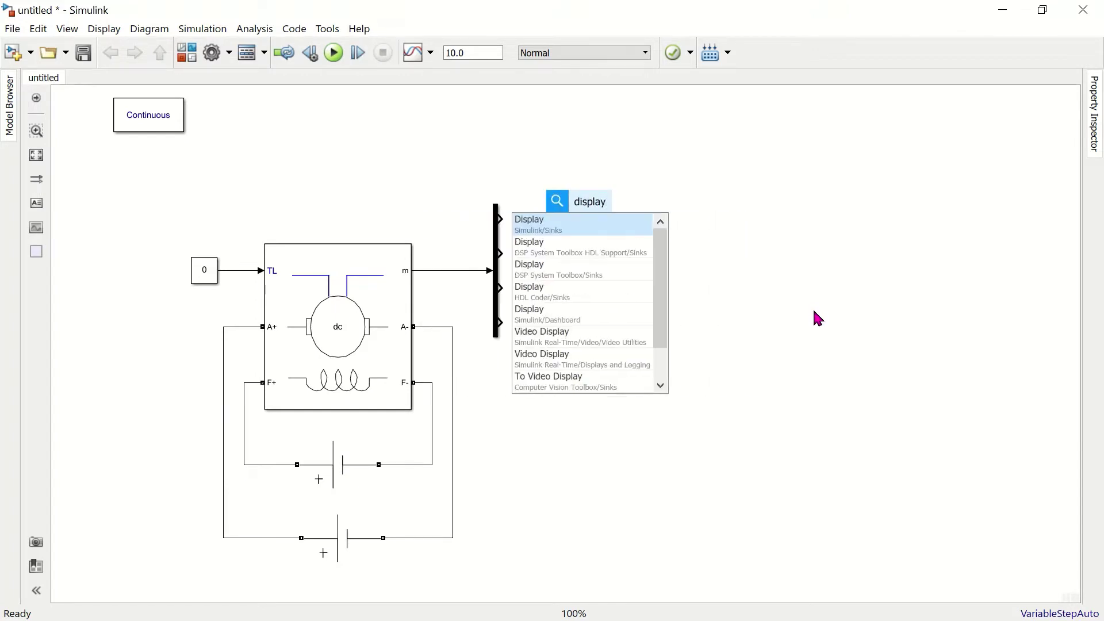
key(Return)
drag(593, 214, 598, 251)
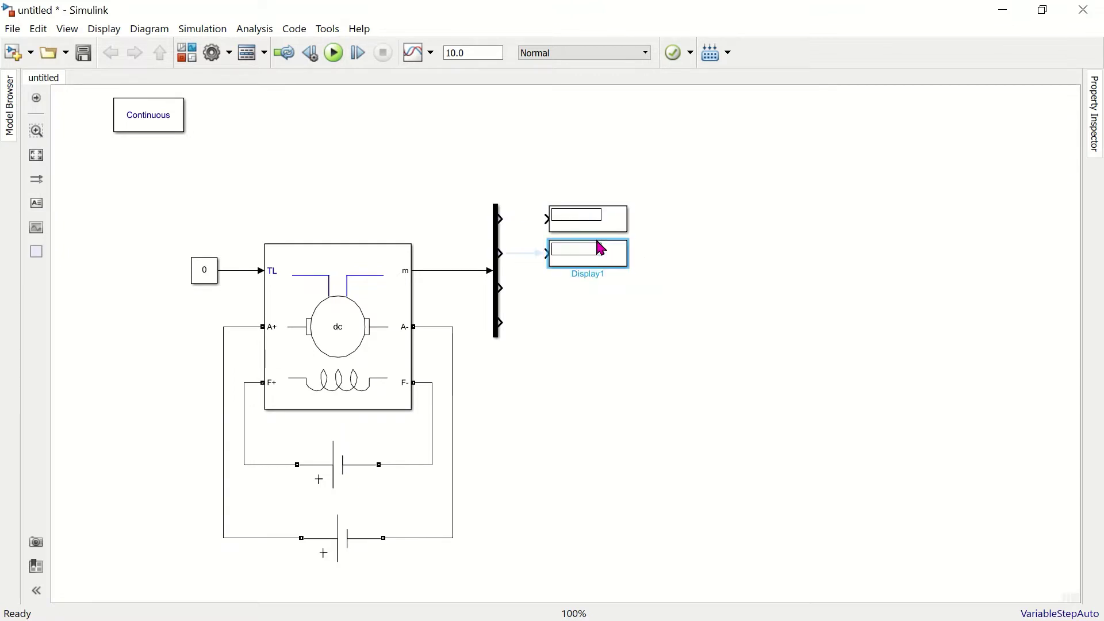
drag(591, 266, 596, 326)
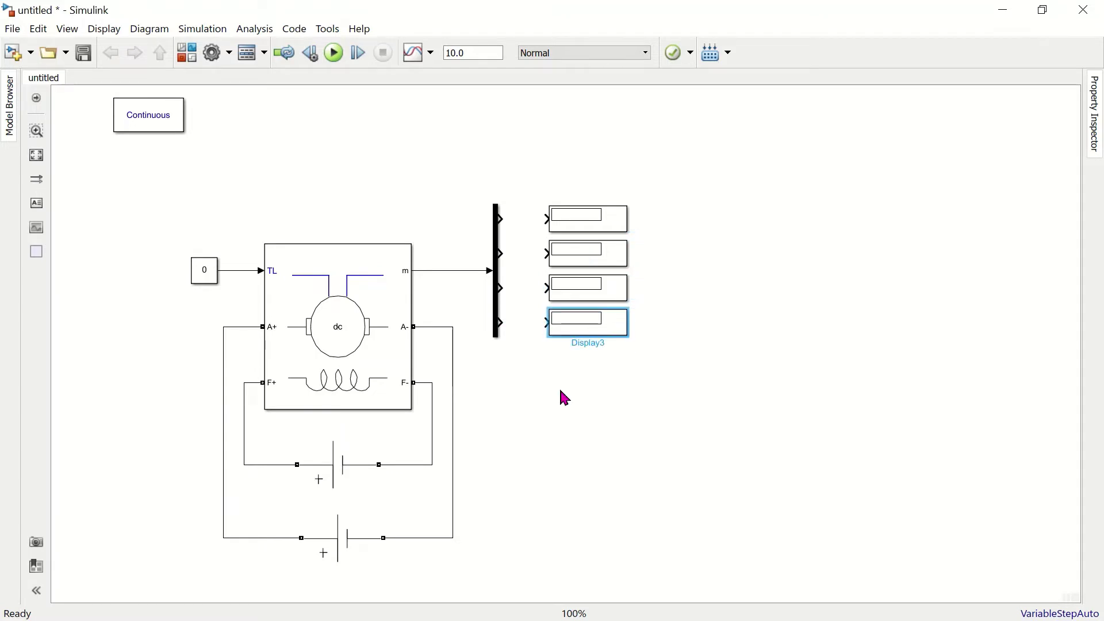
- Connect the four Demux outputs to the four Display blocks
click(497, 327)
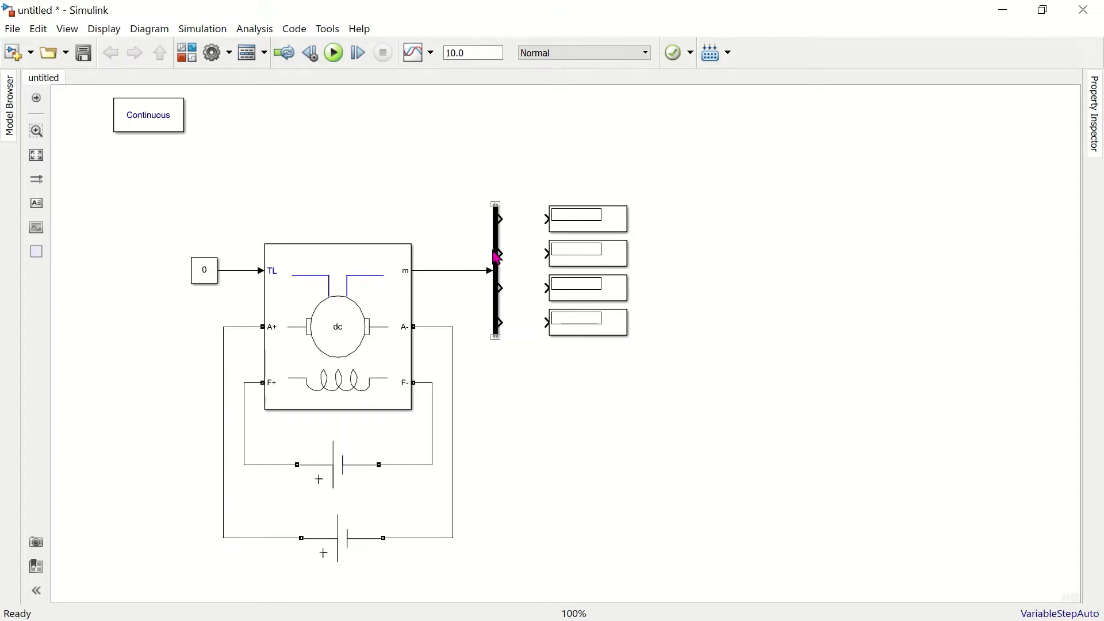
click(603, 220)
click(499, 247)
ctrl+click(594, 227)
ctrl+click(603, 260)
ctrl+click(596, 285)
ctrl+click(595, 328)
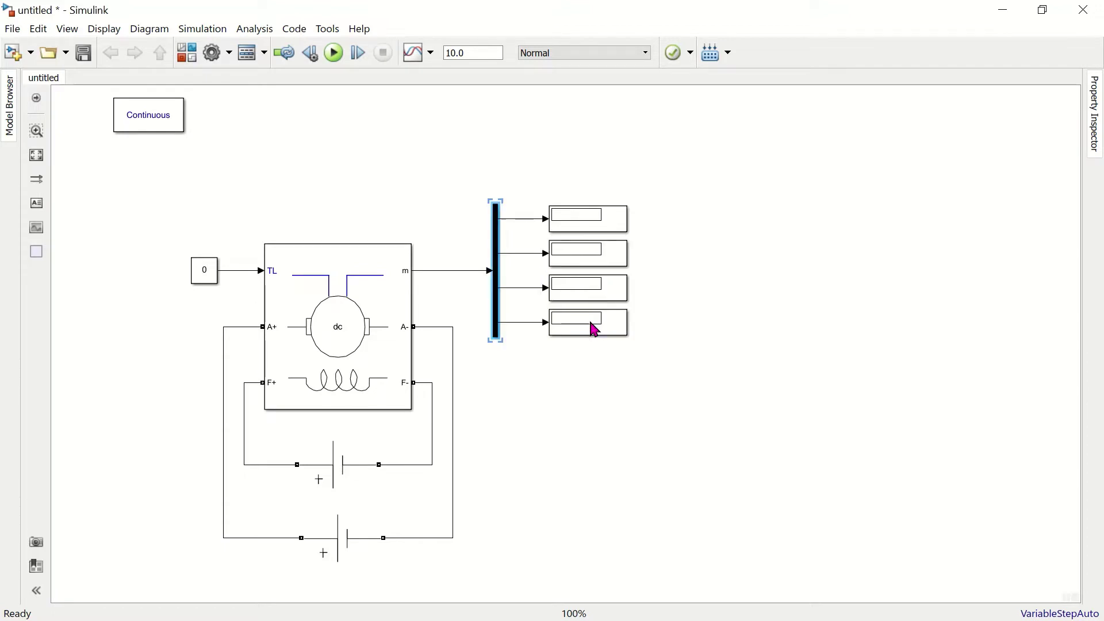
click(584, 375)
- Add the annotation "speed" in font size 20 beside the first display
double_click(646, 215)
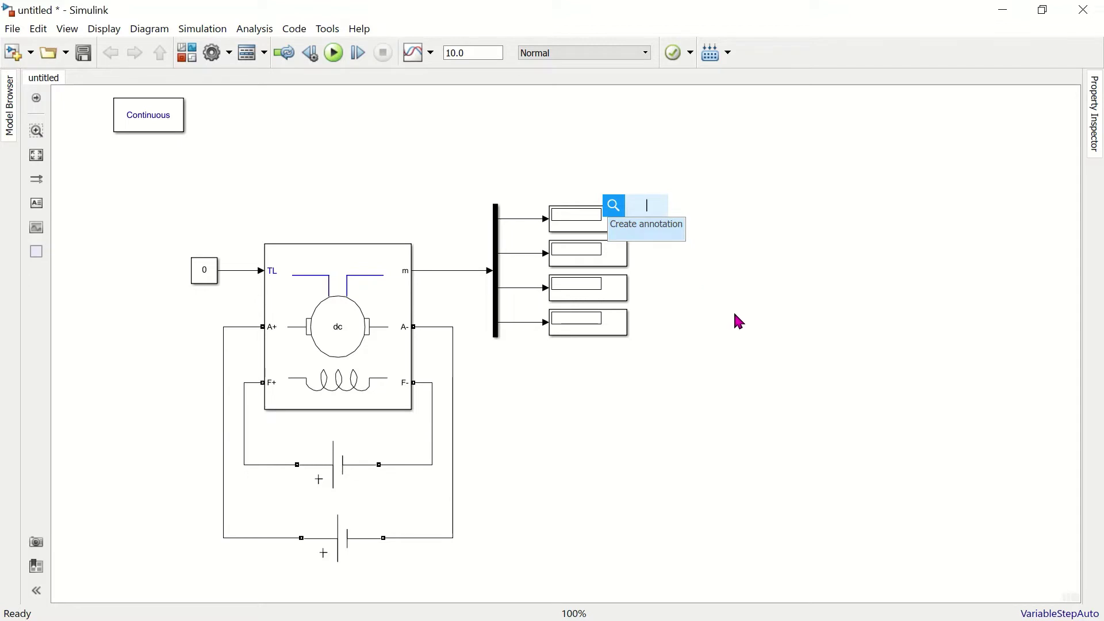
click(643, 226)
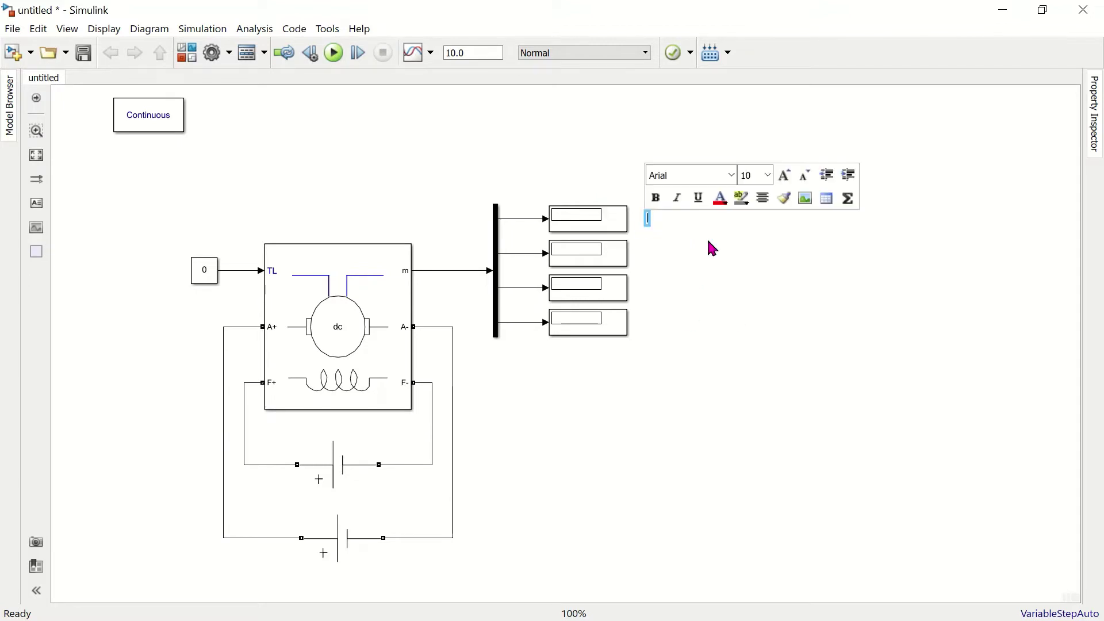
click(768, 175)
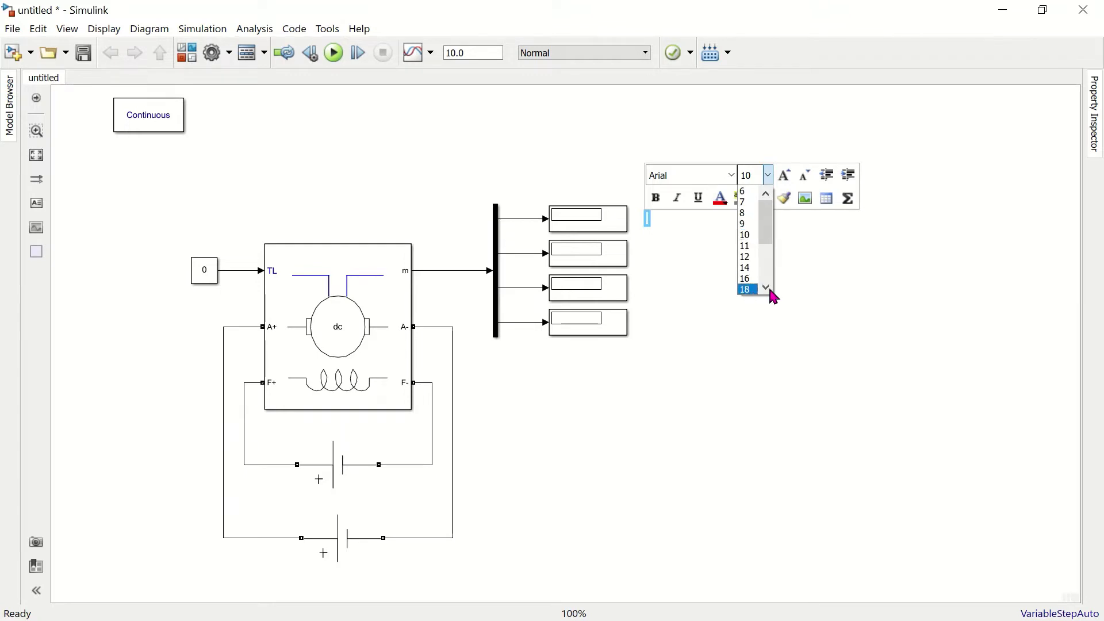
click(750, 172)
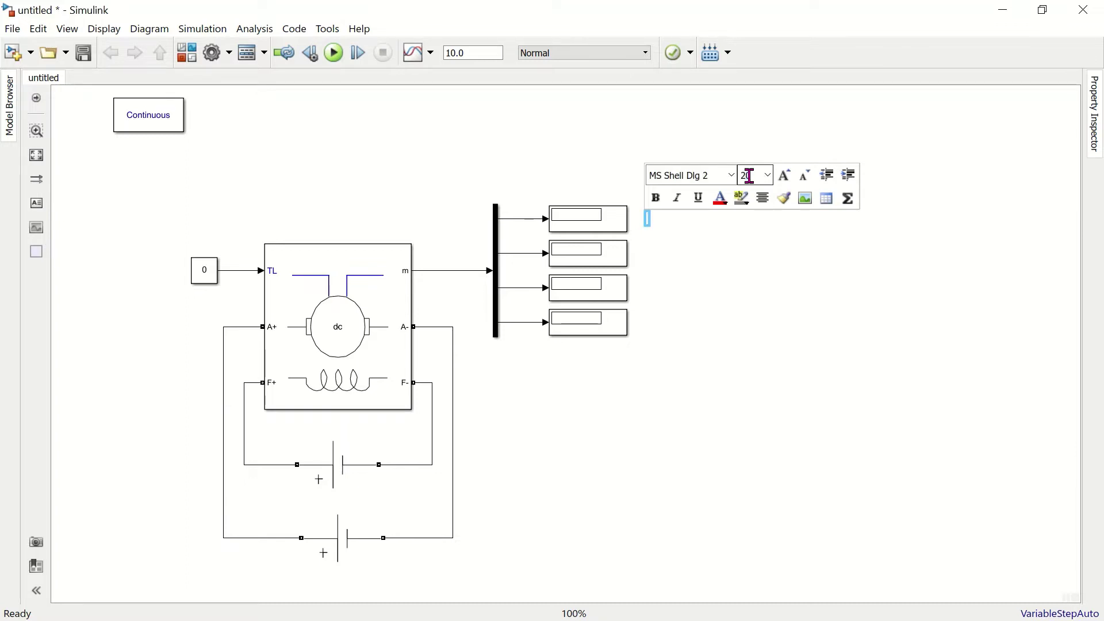
text(speed)
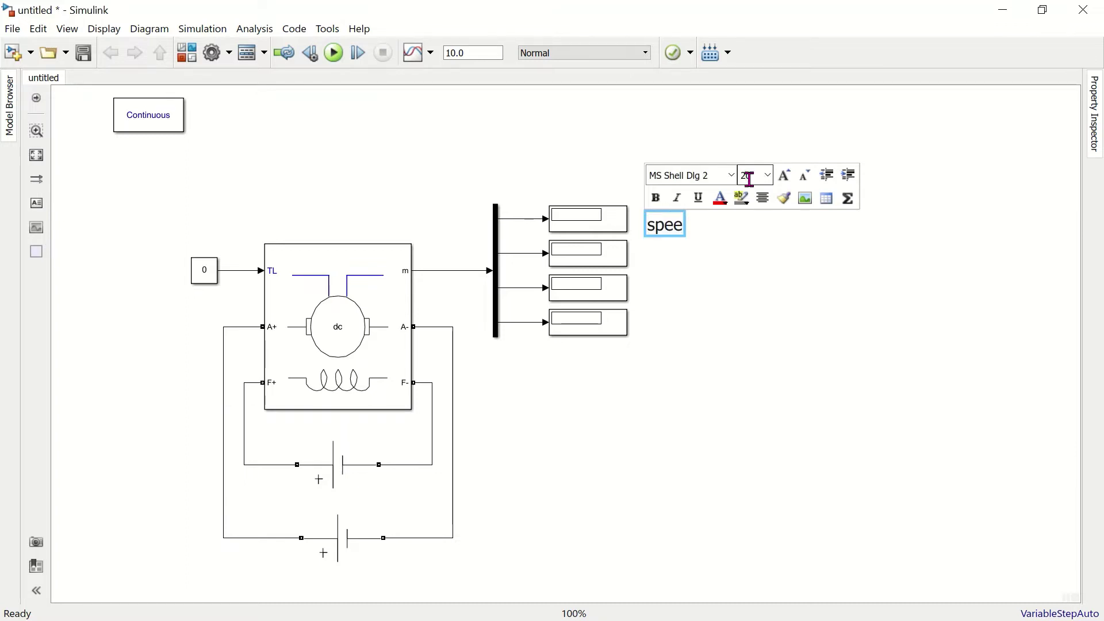
click(712, 317)
- Copy the speed annotation beside the second display and change its text to "Armature current"
click(663, 242)
mouse_move(663, 242)
mouse_down()
mouse_move(663, 223)
mouse_move(679, 231)
mouse_move(685, 275)
mouse_up()
click(683, 260)
key(BackSpace)
key(BackSpace)
key(BackSpace)
key(BackSpace)
key(BackSpace)
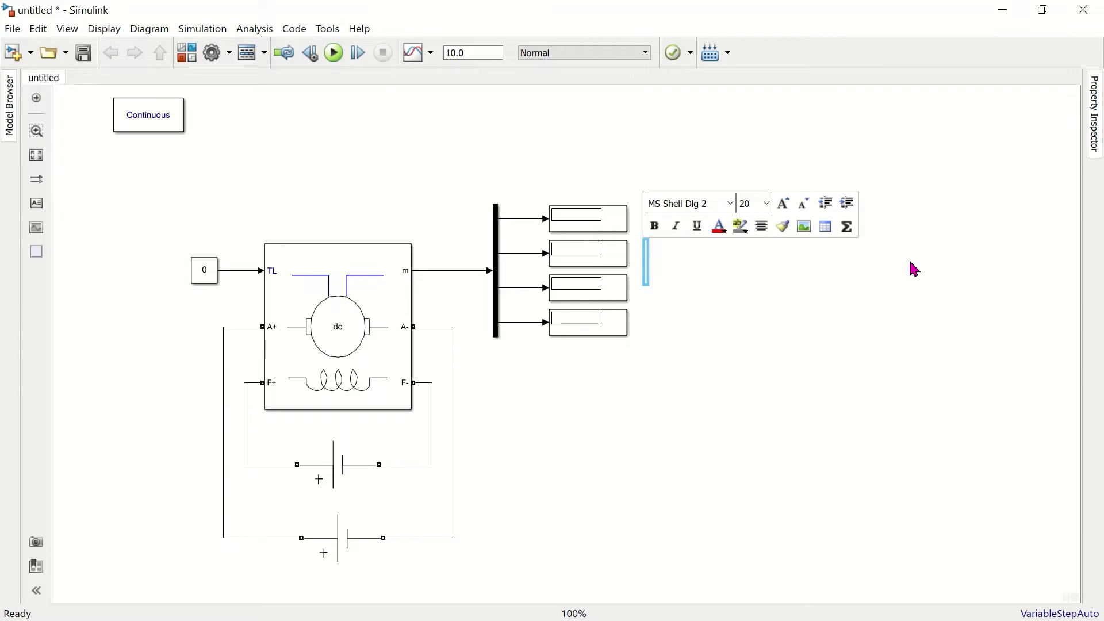
text(Arm)
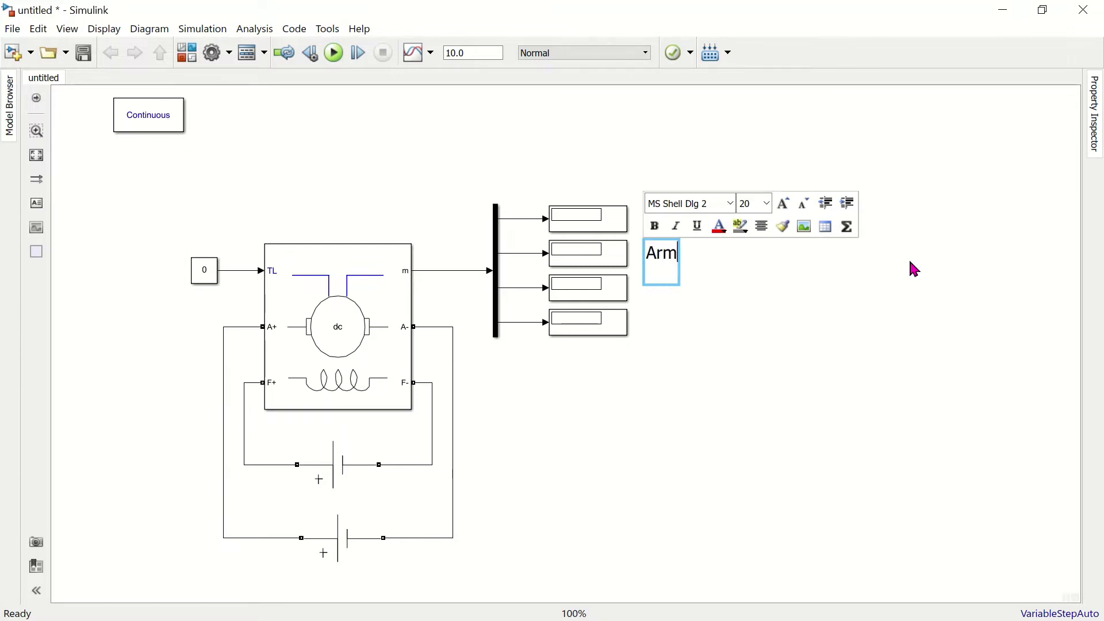
text(ature current)
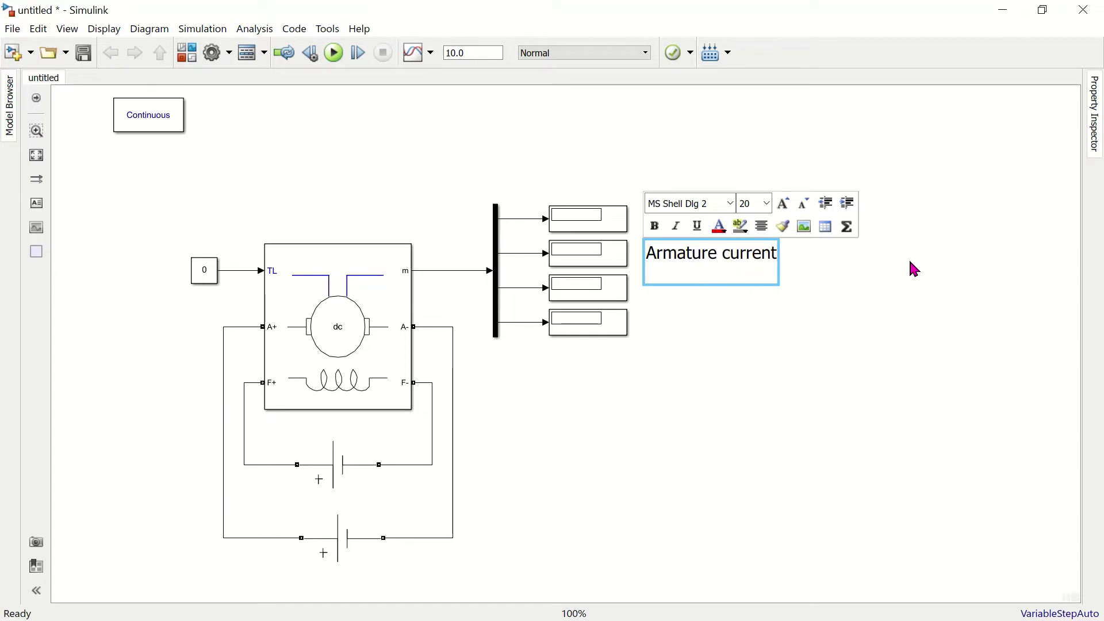
click(913, 268)
- Copy the "Armature current" annotation beside the third display and change its text to "Field current"
click(759, 275)
drag(763, 281, 749, 319)
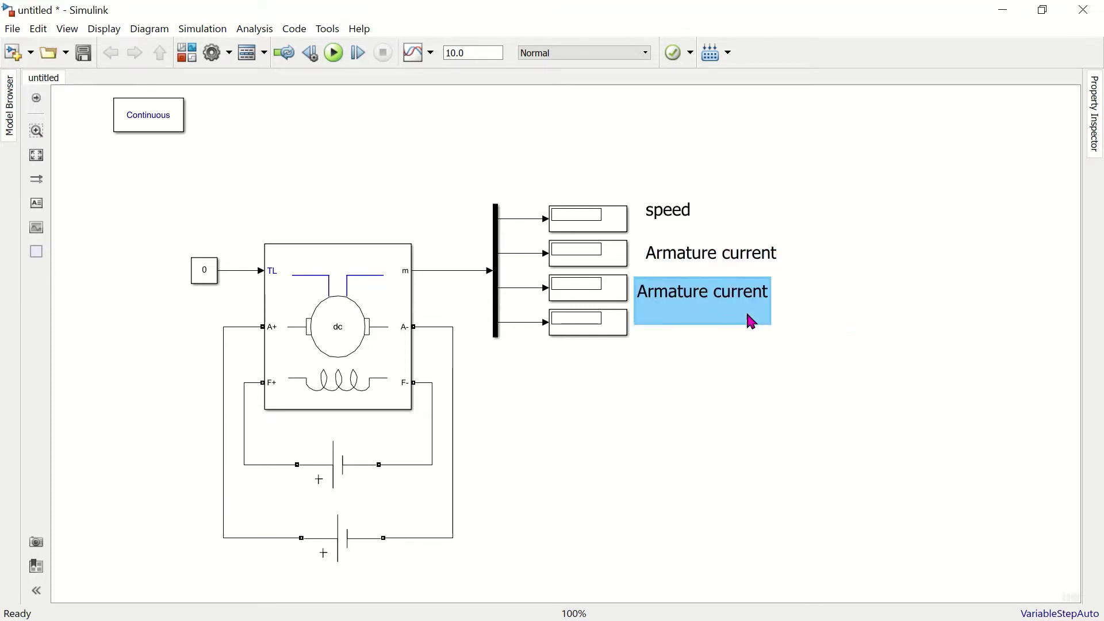
click(710, 294)
key(BackSpace)
key(BackSpace)
key(BackSpace)
key(BackSpace)
key(BackSpace)
key(BackSpace)
key(BackSpace)
key(BackSpace)
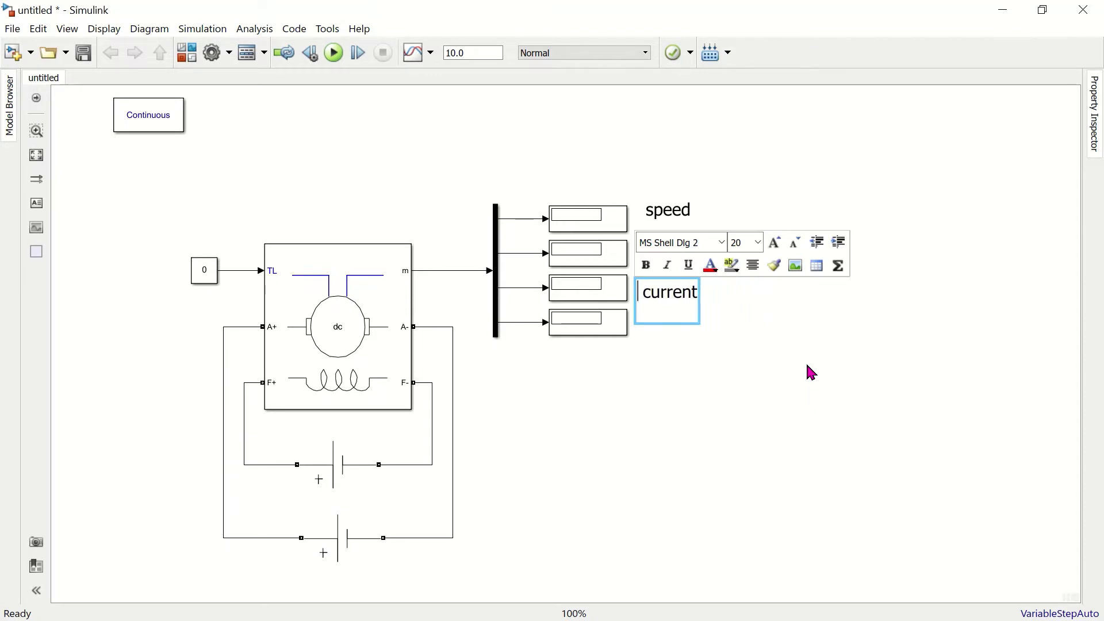
text(Field)
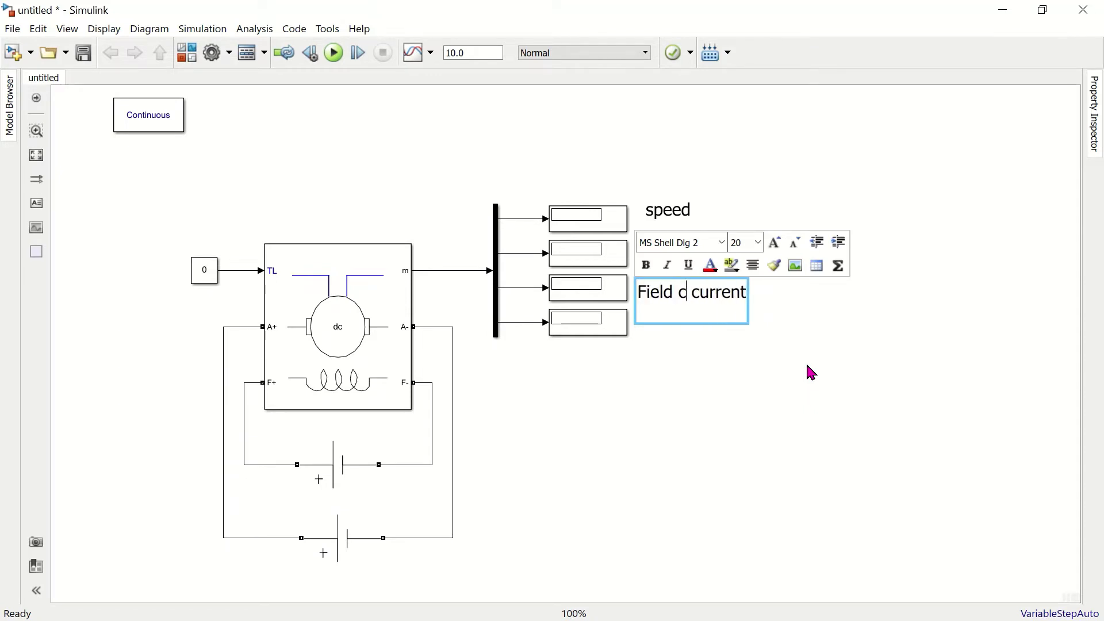
key(BackSpace)
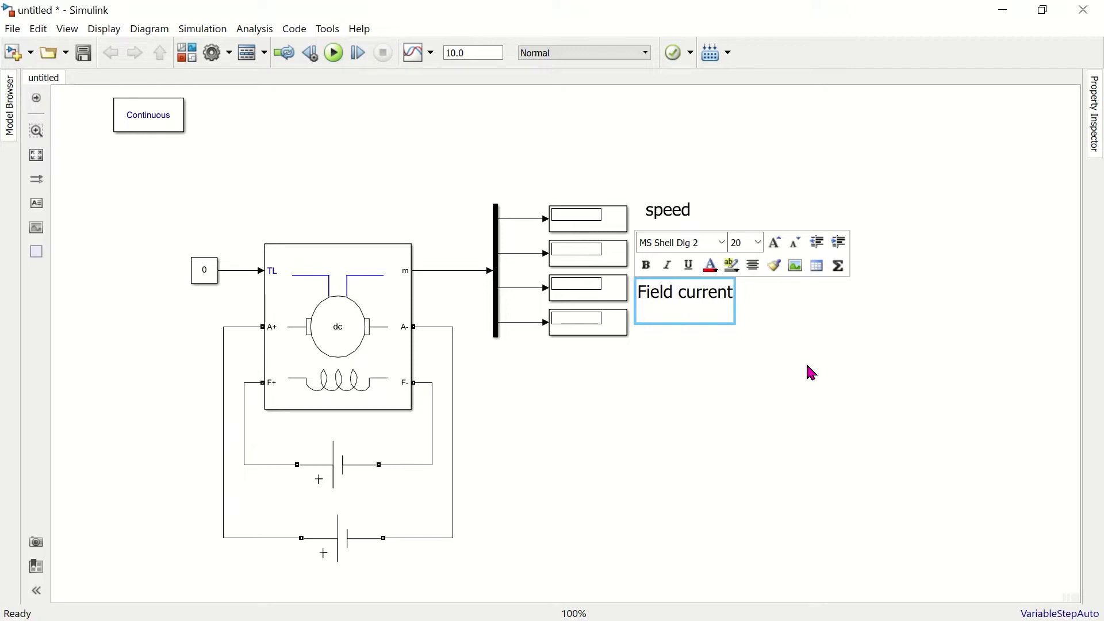
key(Escape)
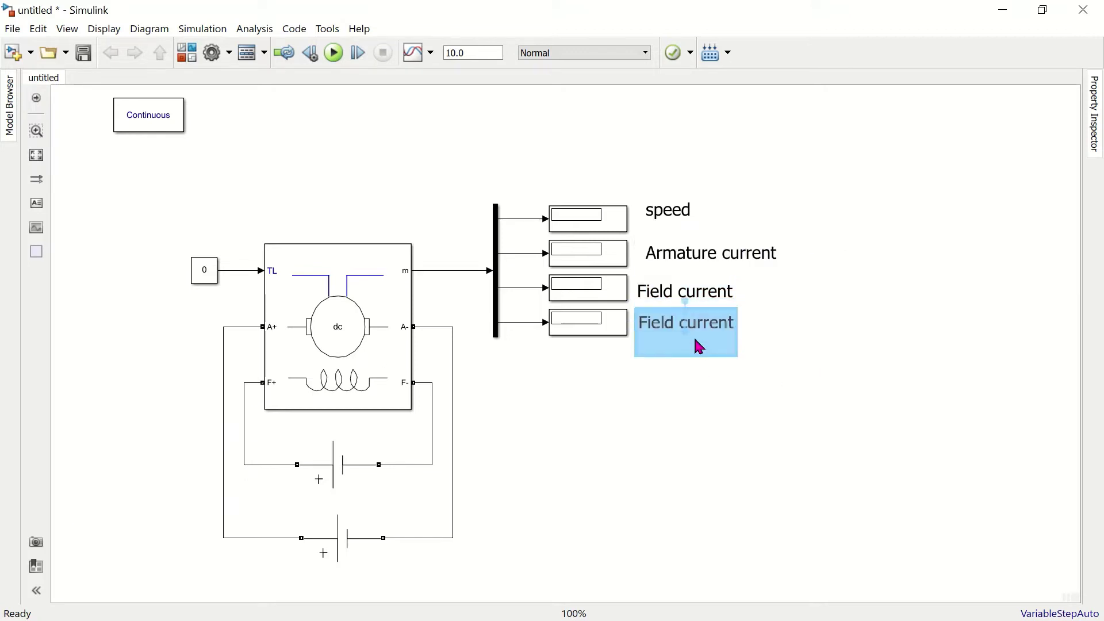
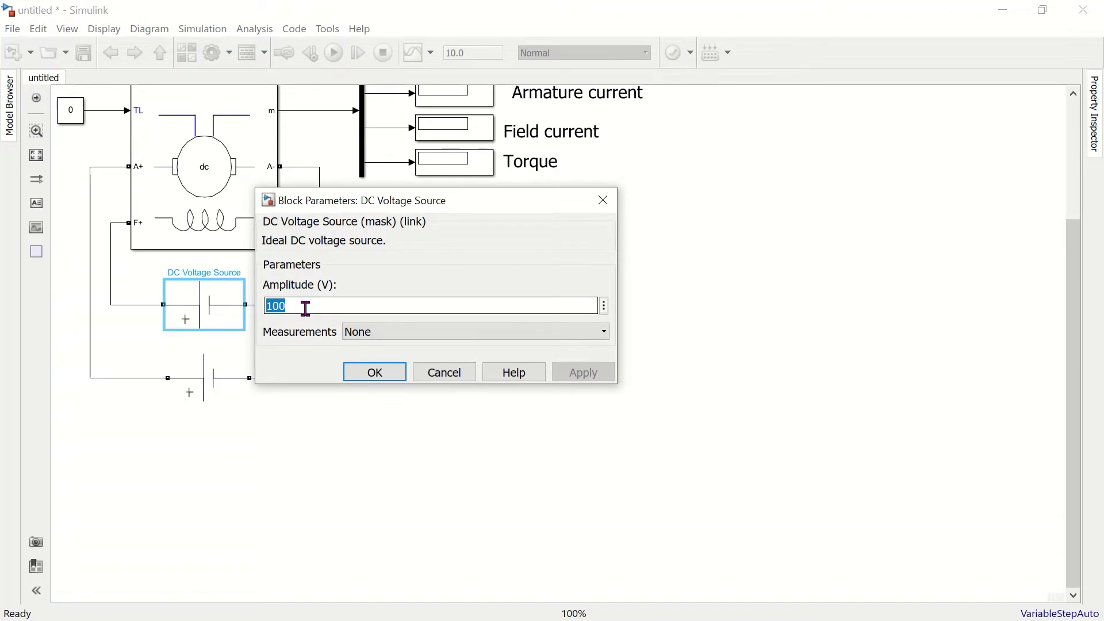
- Set the amplitude of the field voltage source to 300 V and of the armature voltage source to 240 V
text(300)
key(Return)
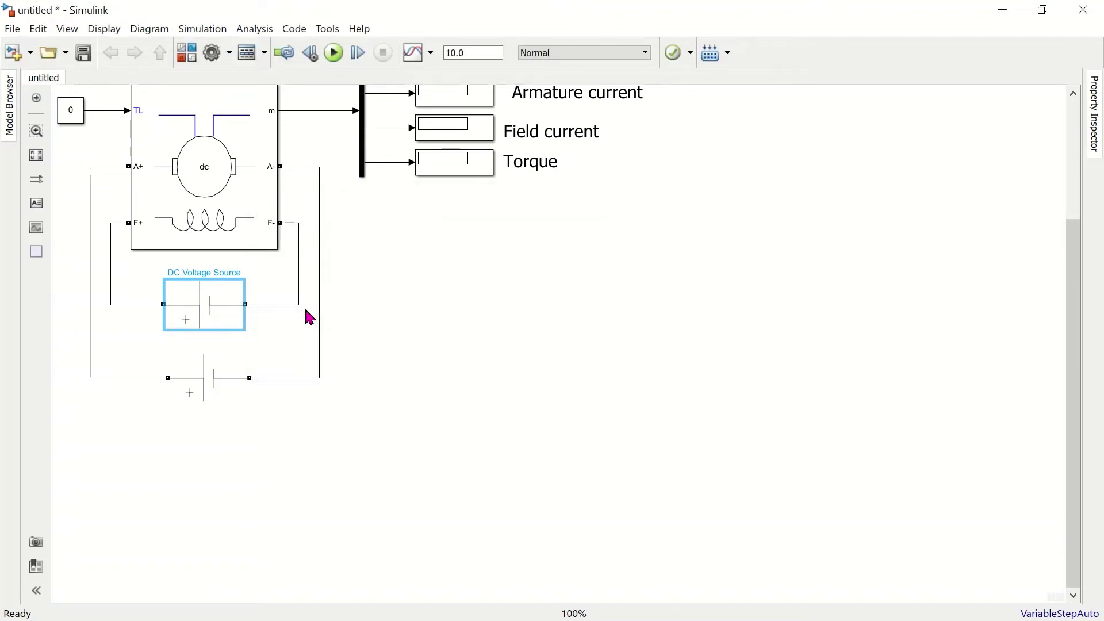
click(218, 387)
double_click(222, 388)
double_click(313, 378)
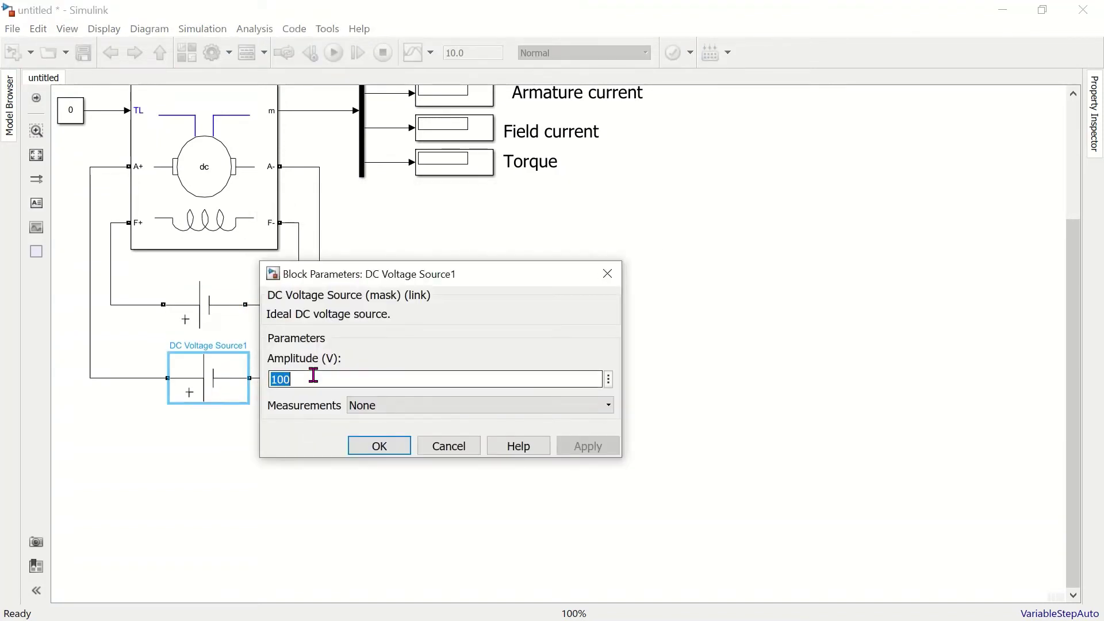
text(240)
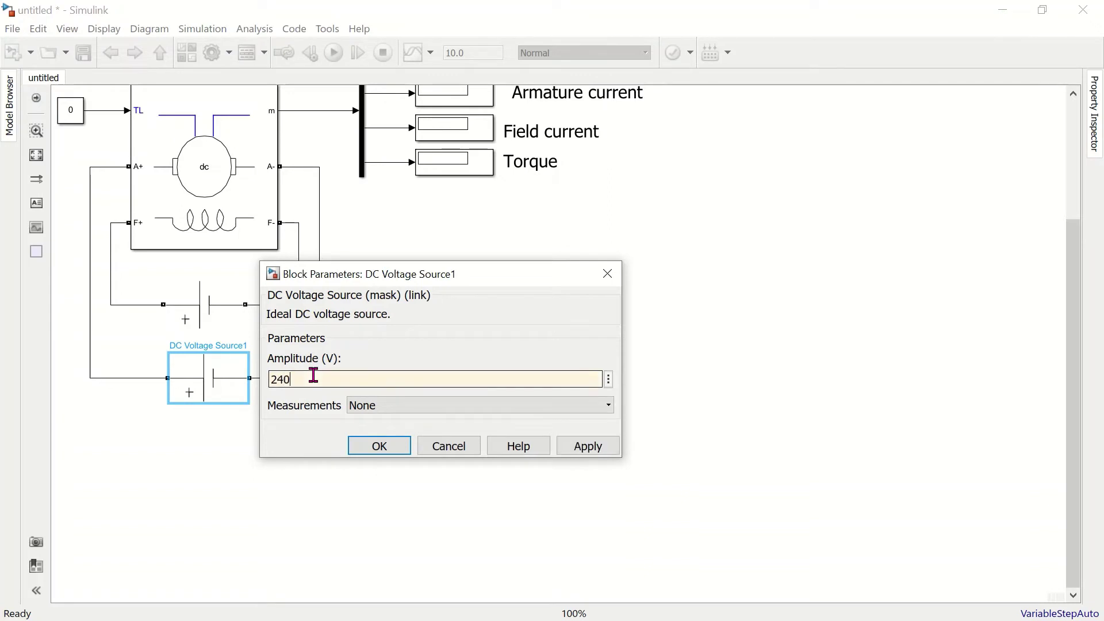
key(Return)
click(354, 483)
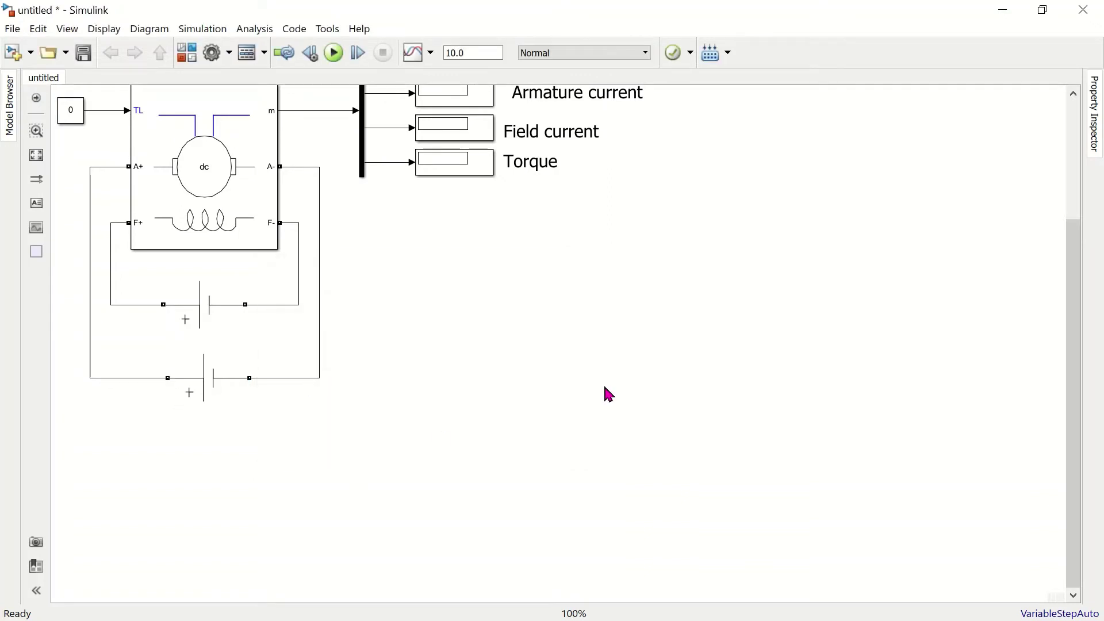
- Run the simulation of the separately excited DC motor with a stop time of 10.0
drag(1077, 481, 1096, 293)
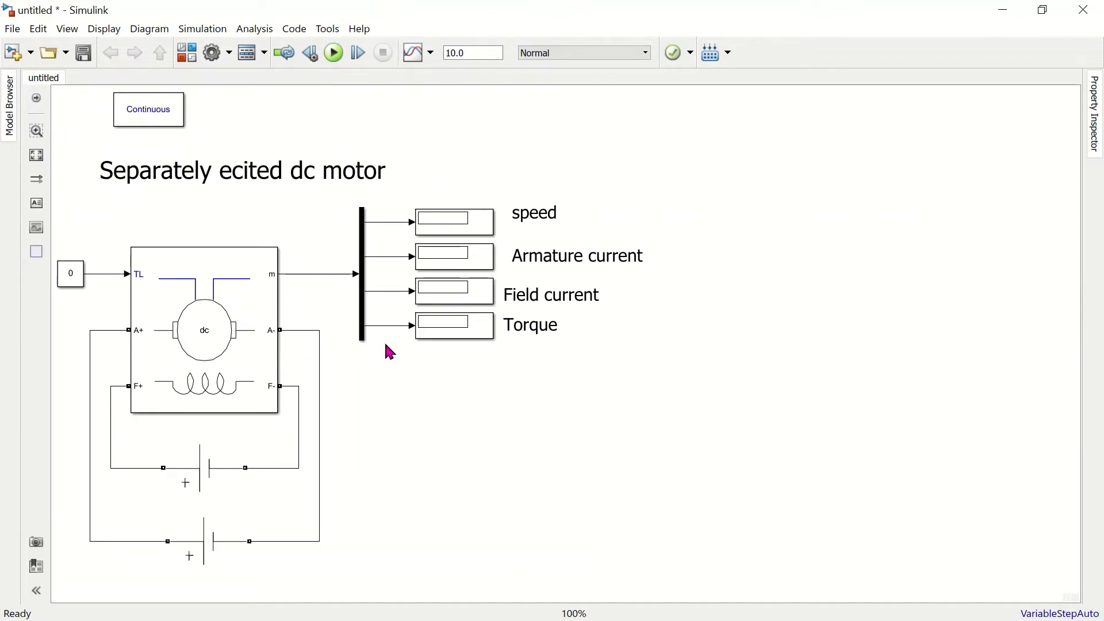
click(491, 229)
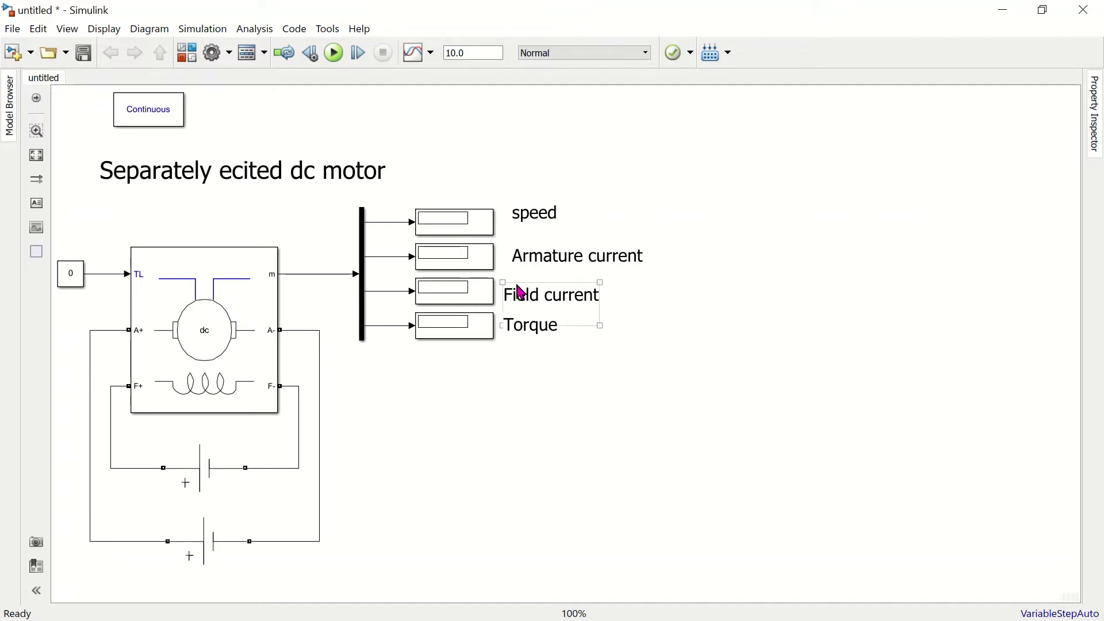
click(510, 332)
click(543, 394)
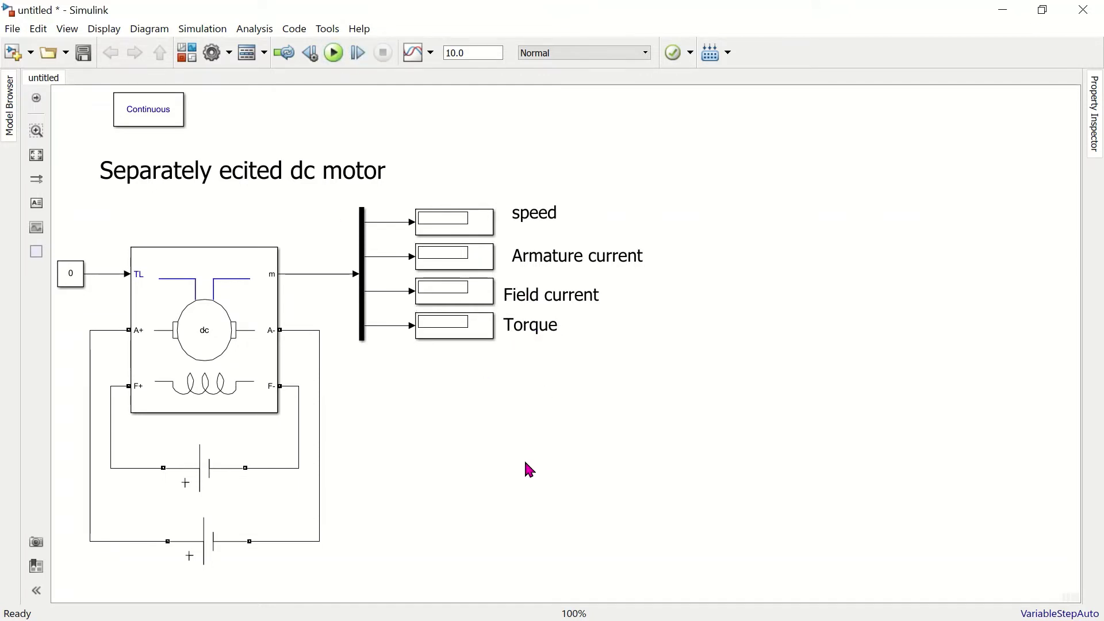
key(ctrl+t)
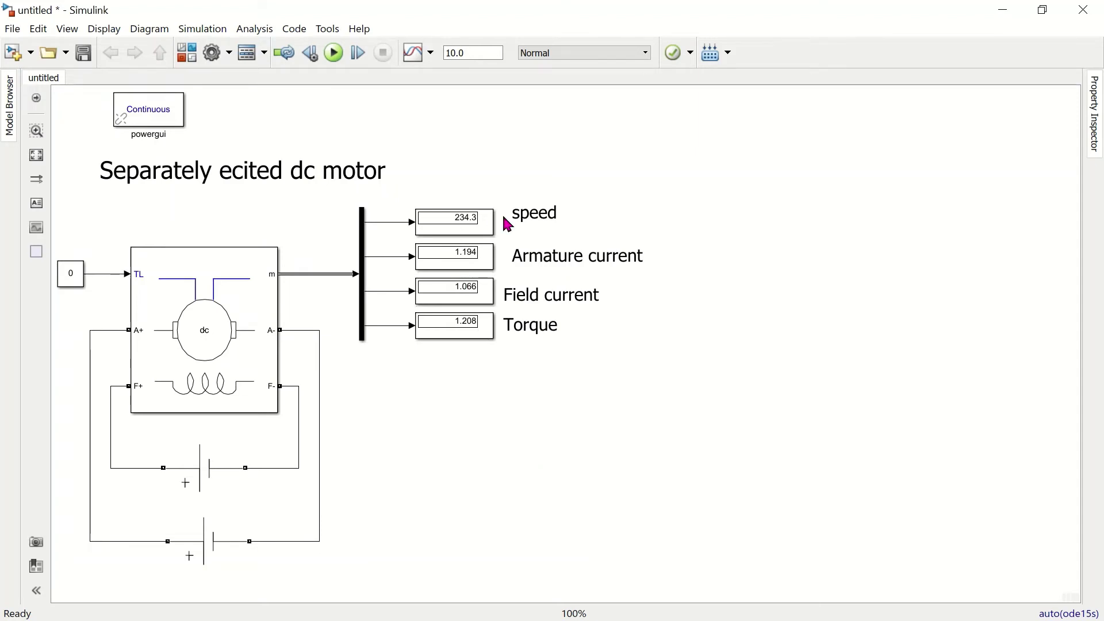
- Examine the displayed speed, armature current, field current and torque together with the load torque constant
click(447, 231)
click(510, 234)
click(525, 264)
click(473, 269)
click(472, 288)
click(471, 338)
click(74, 277)
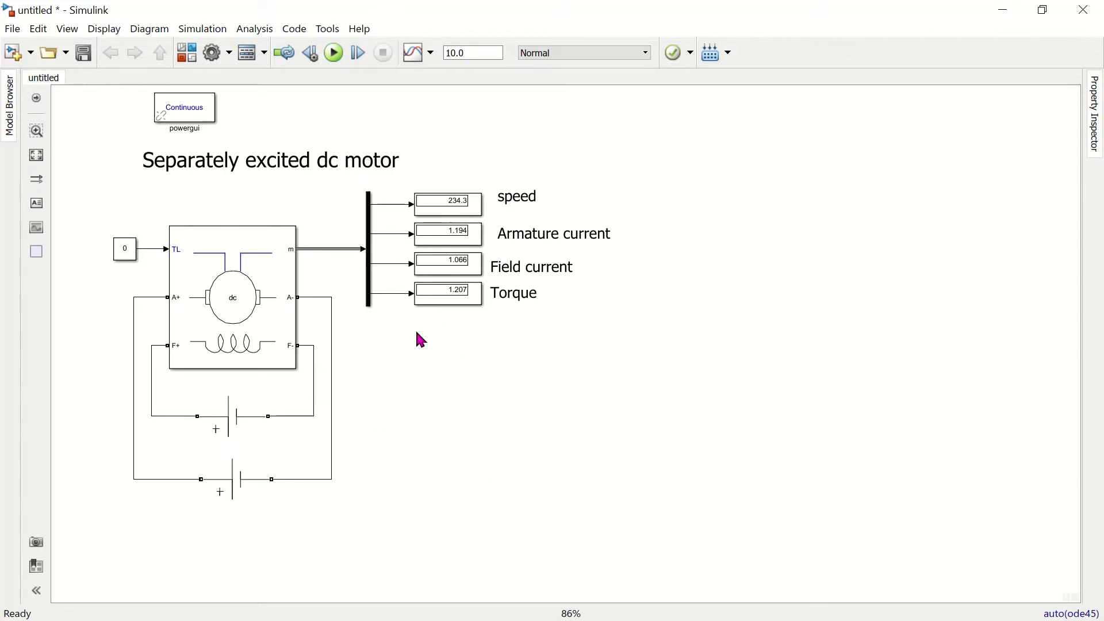
- Duplicate the motor circuit with its title, Demux, displays and labels, and place the copy beside the original
mouse_move(626, 540)
mouse_down()
mouse_move(426, 174)
mouse_move(113, 144)
mouse_move(88, 153)
mouse_up()
drag(390, 173, 954, 186)
click(960, 464)
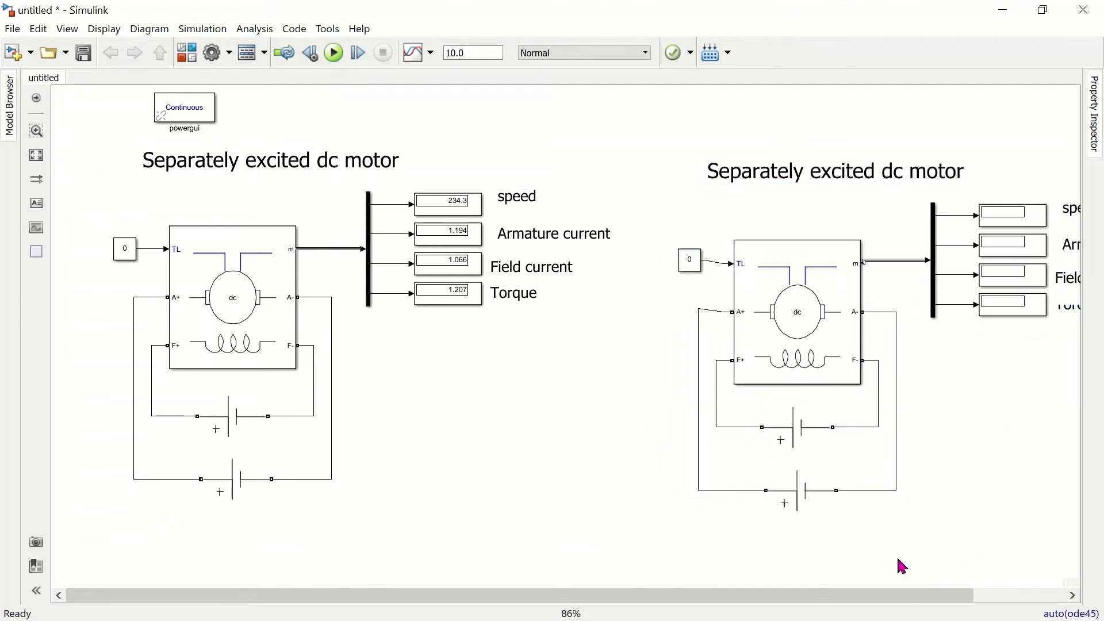
- Change the title of the copied circuit to "Separately excited dc Generator"
drag(855, 595, 1042, 608)
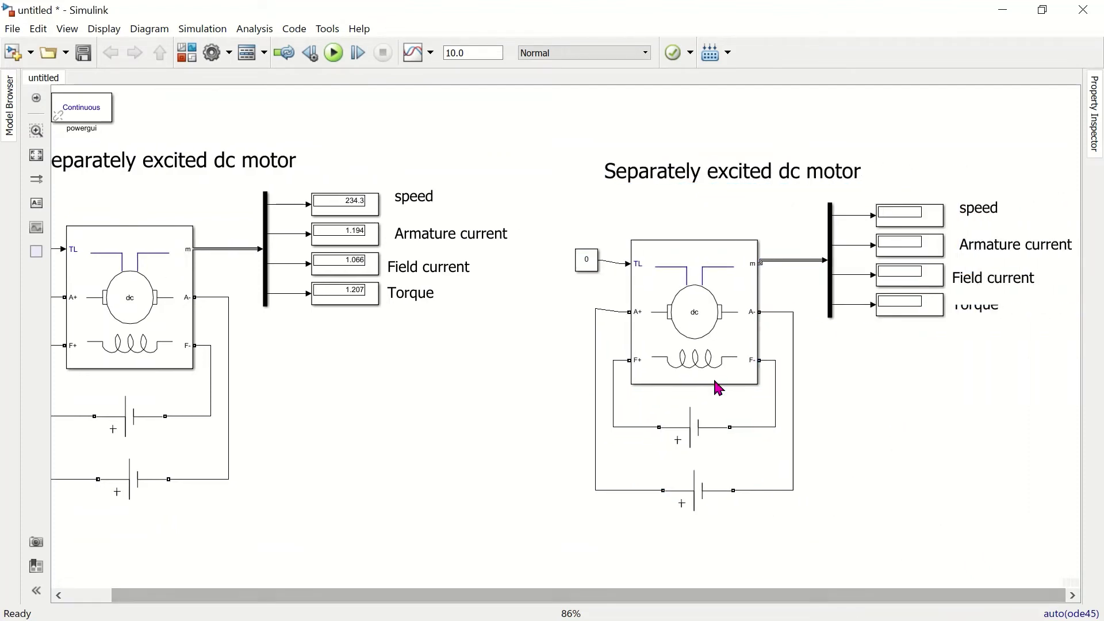
click(811, 171)
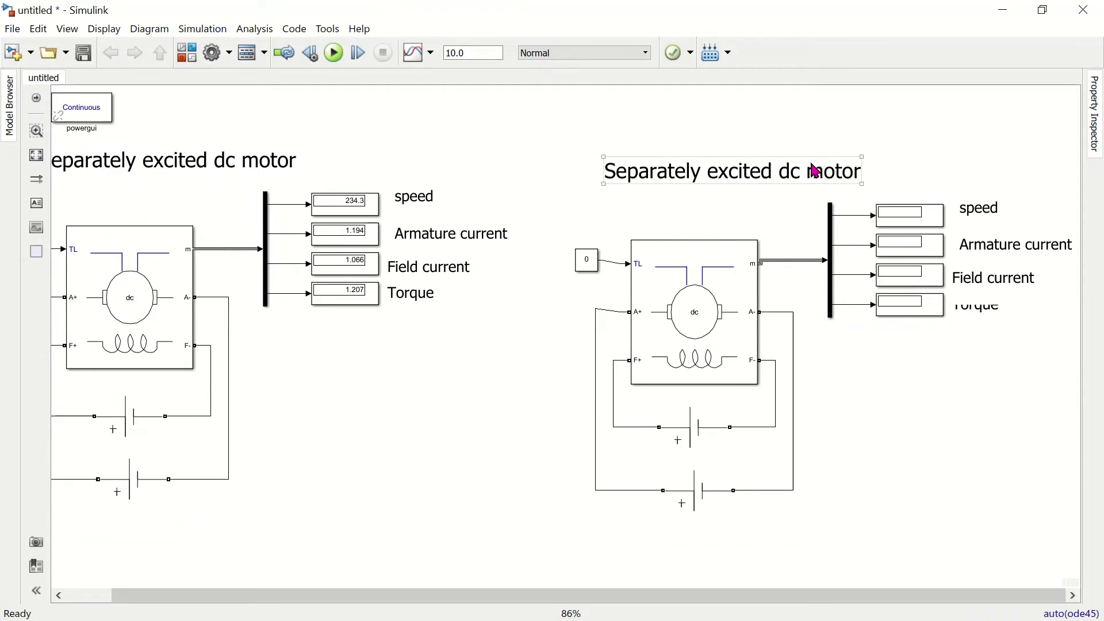
click(807, 172)
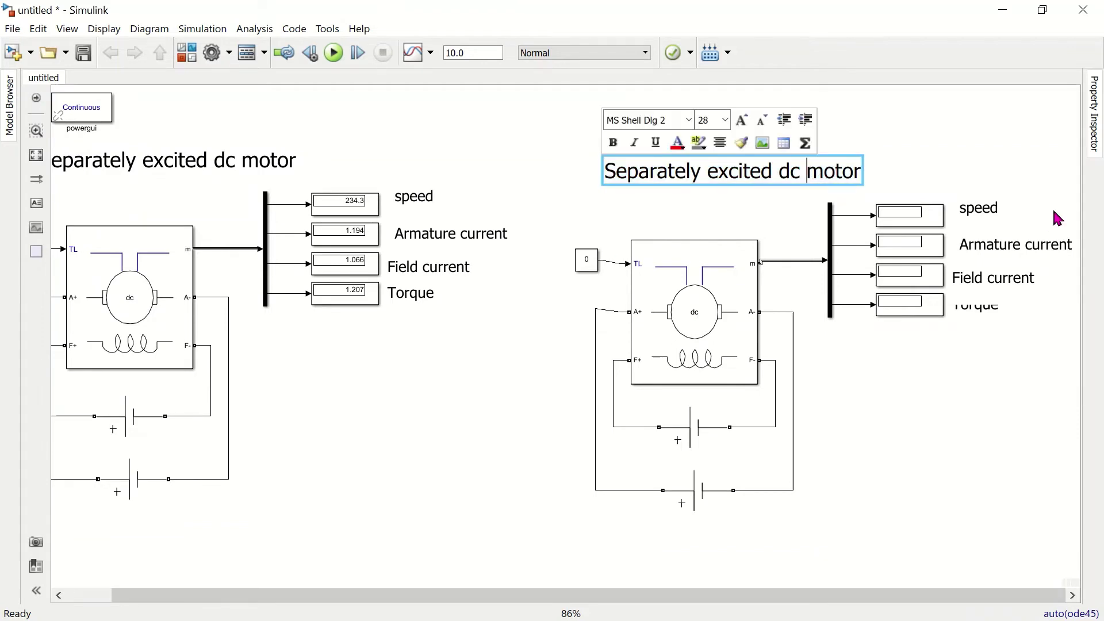
key(Delete)
key(Delete)
key(Delete)
key(Delete)
key(Delete)
text(G)
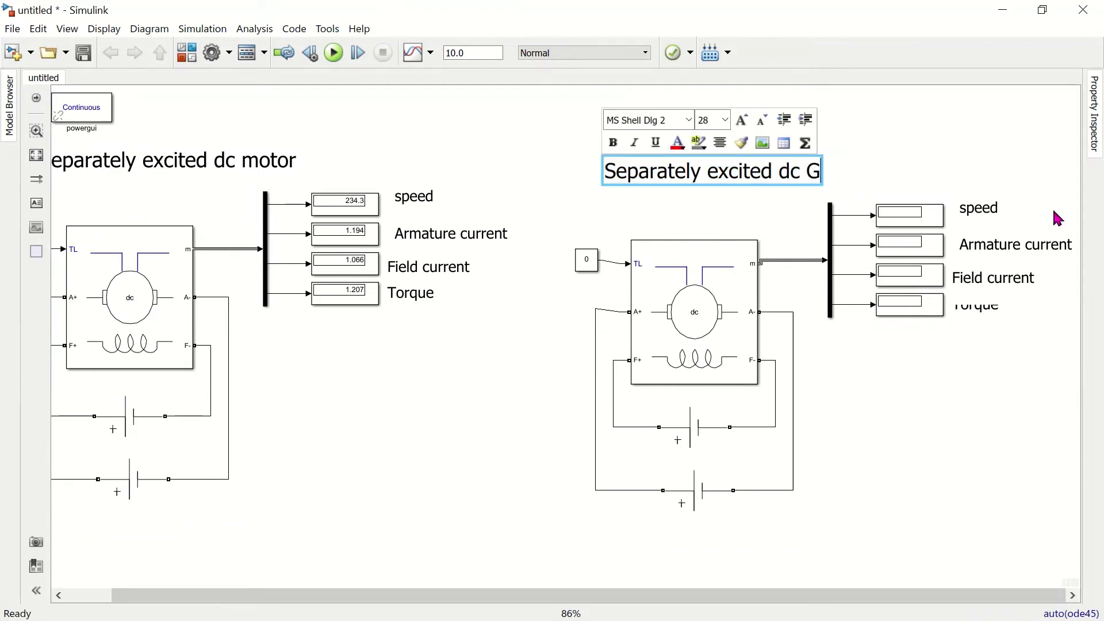
text(enerator)
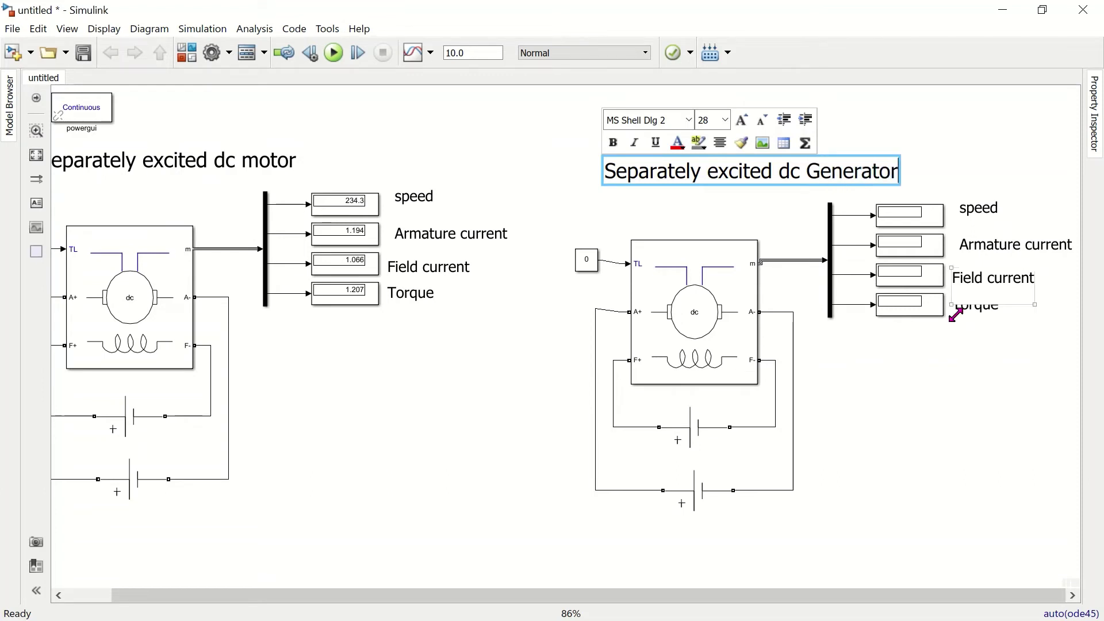
- Finish the generator title edit and delete the constant block feeding the generator machine's TL input
key(Escape)
click(975, 430)
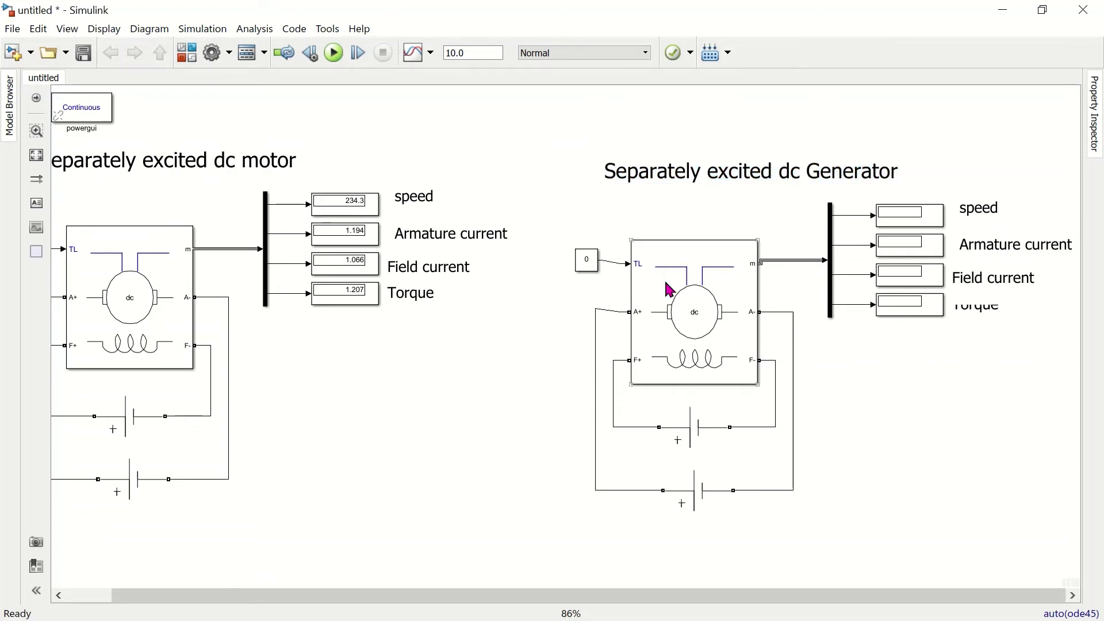
click(591, 270)
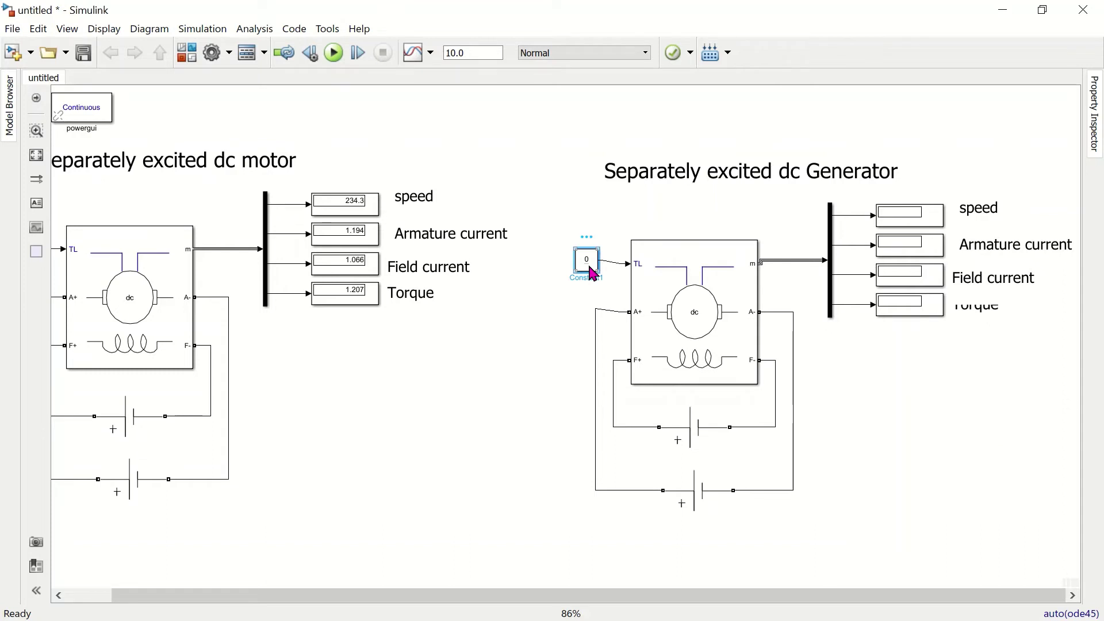
key(Delete)
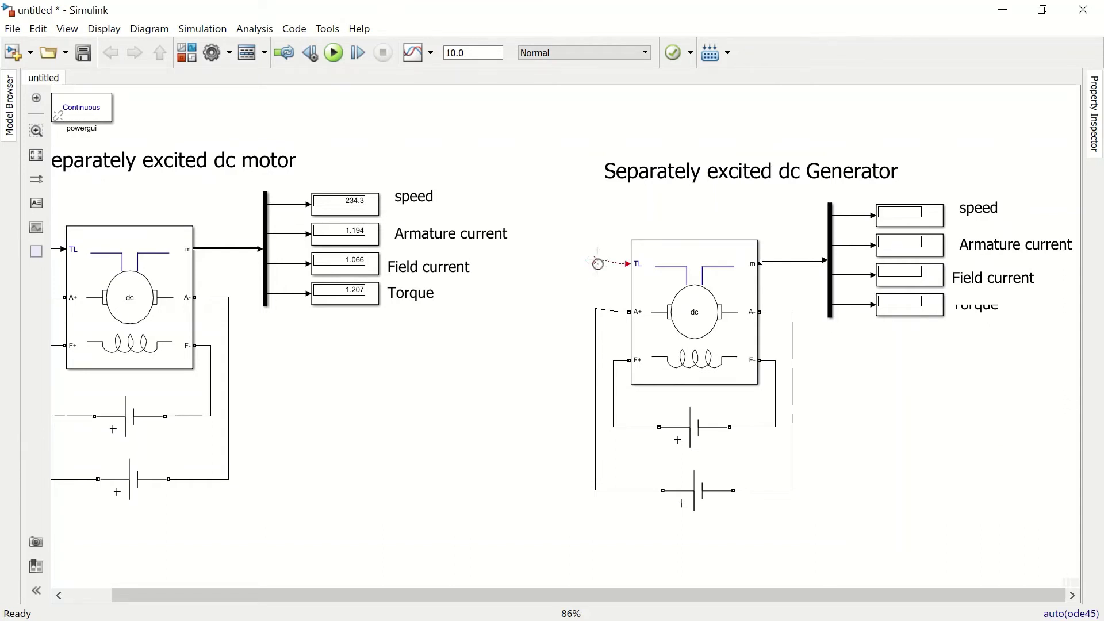
- Branch the motor's speed signal from its Demux and connect it to the generator machine's TL input
mouse_move(593, 257)
mouse_down()
mouse_move(598, 279)
mouse_move(596, 268)
mouse_up()
mouse_move(291, 207)
mouse_down()
mouse_move(515, 217)
mouse_move(598, 268)
mouse_up()
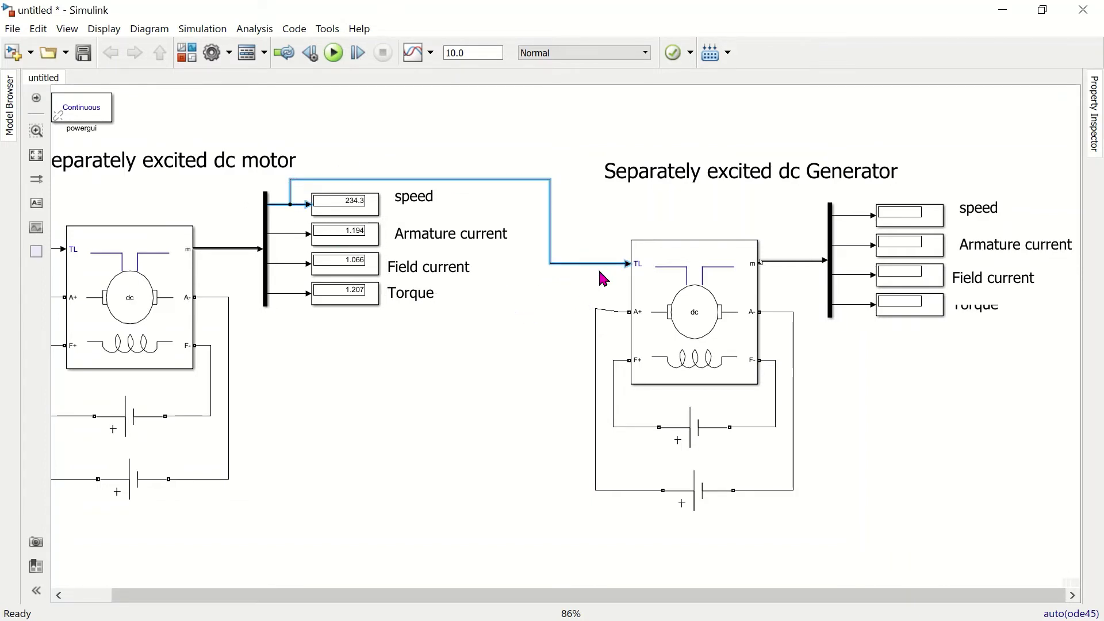
click(558, 270)
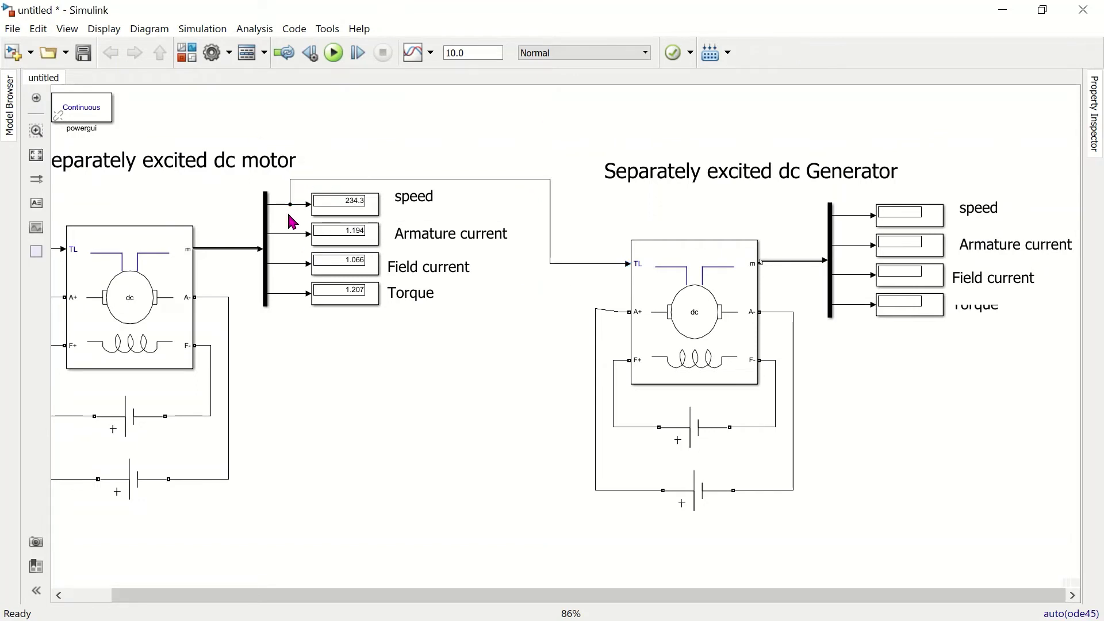
click(336, 226)
- Set the generator DC machine's mechanical input to Speed w and check its resistance and inductance parameters
click(694, 314)
double_click(694, 314)
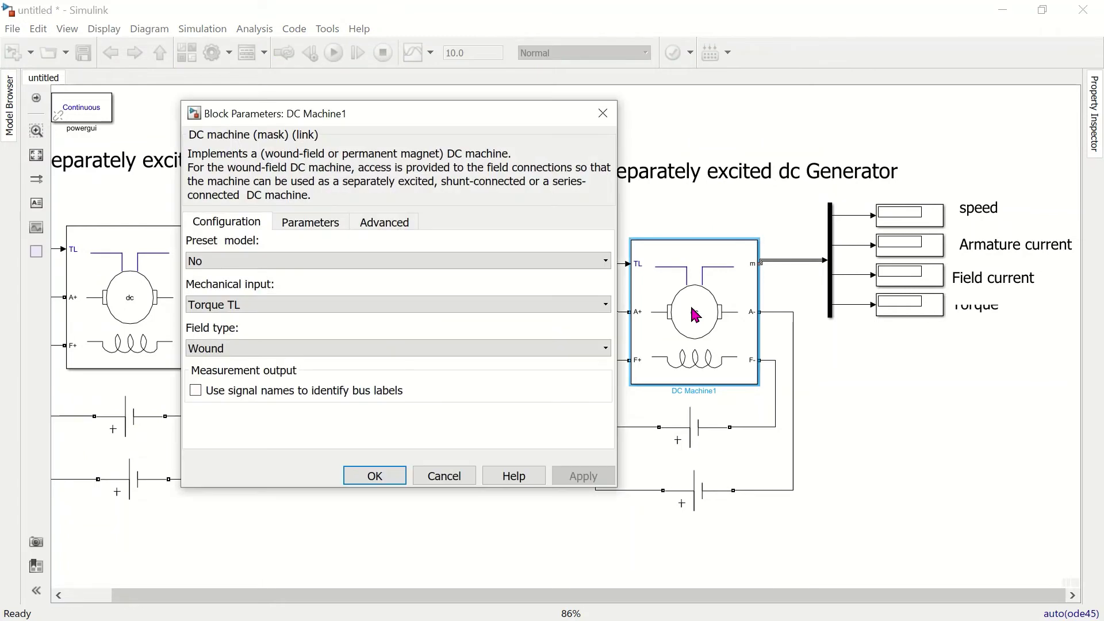
click(252, 306)
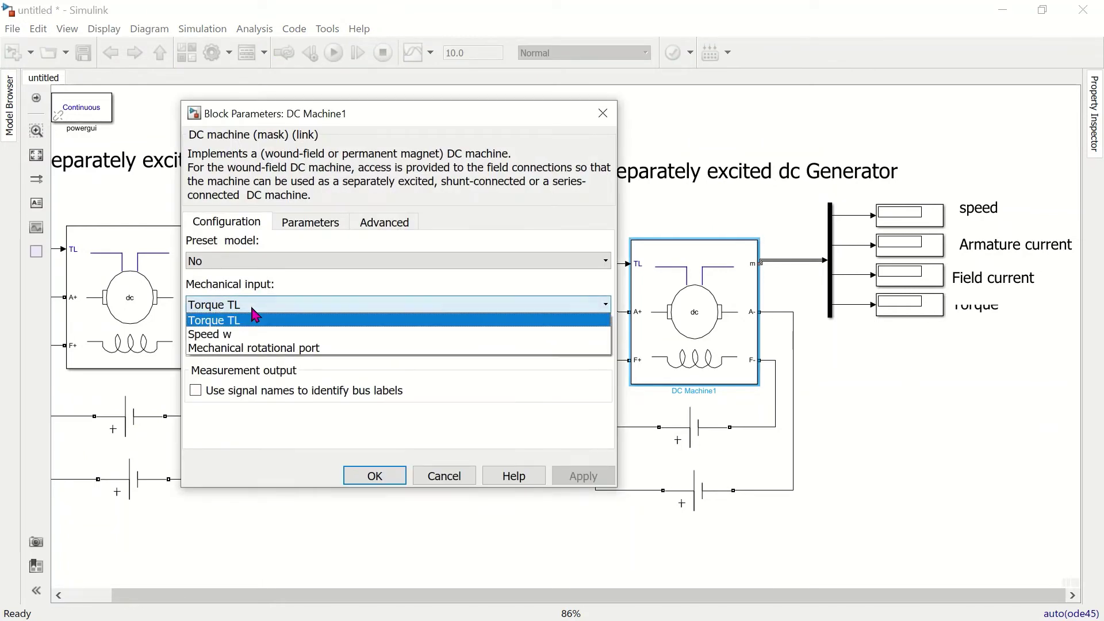
click(230, 335)
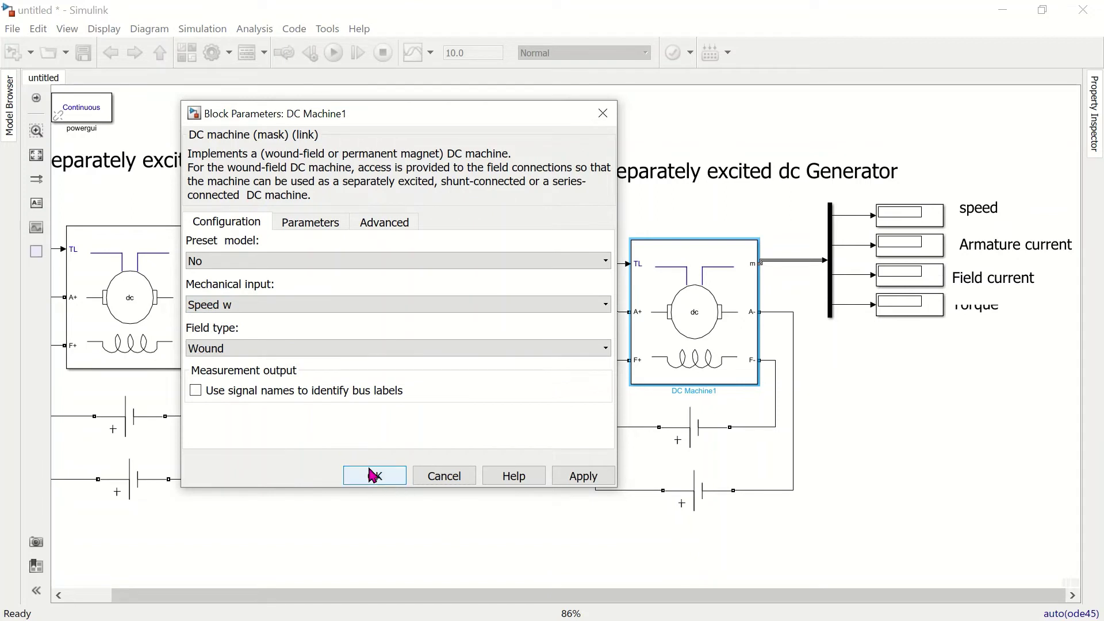
click(319, 224)
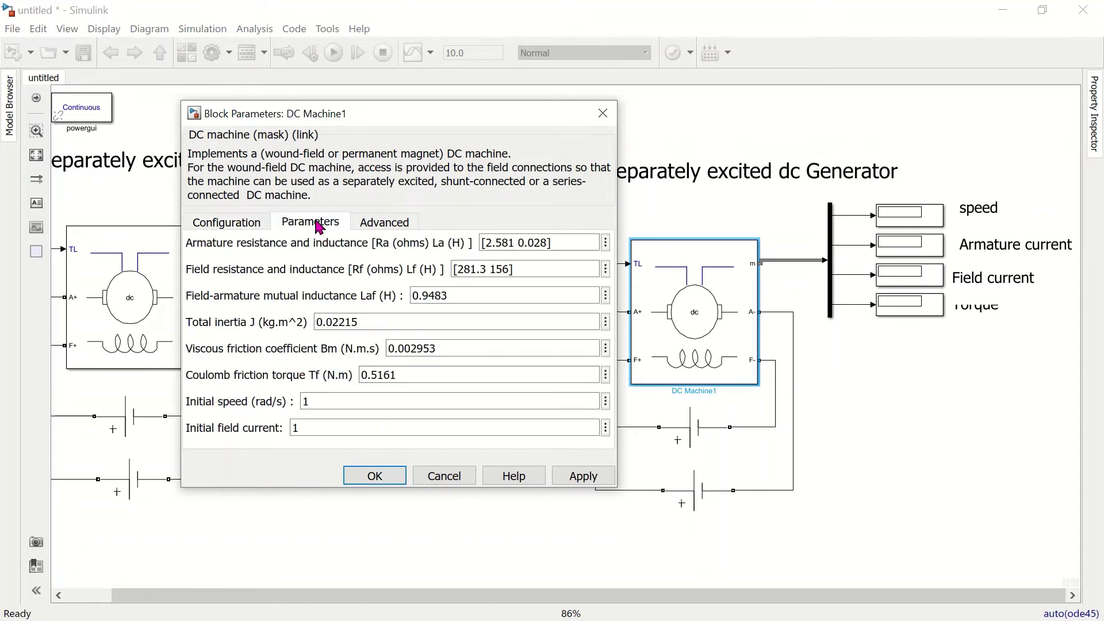
click(237, 226)
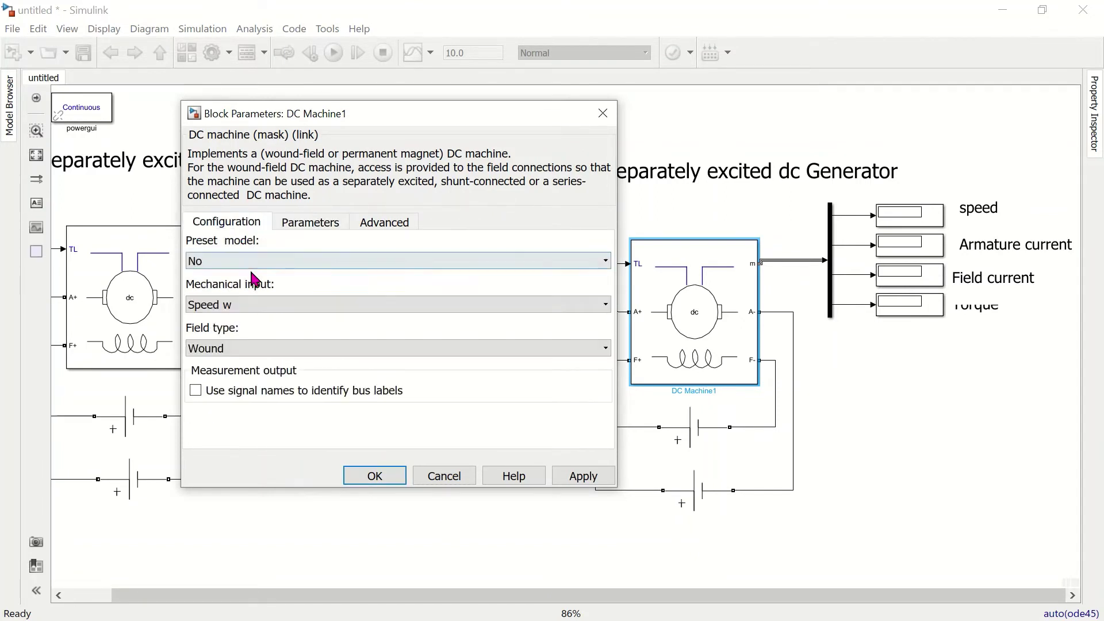
click(590, 474)
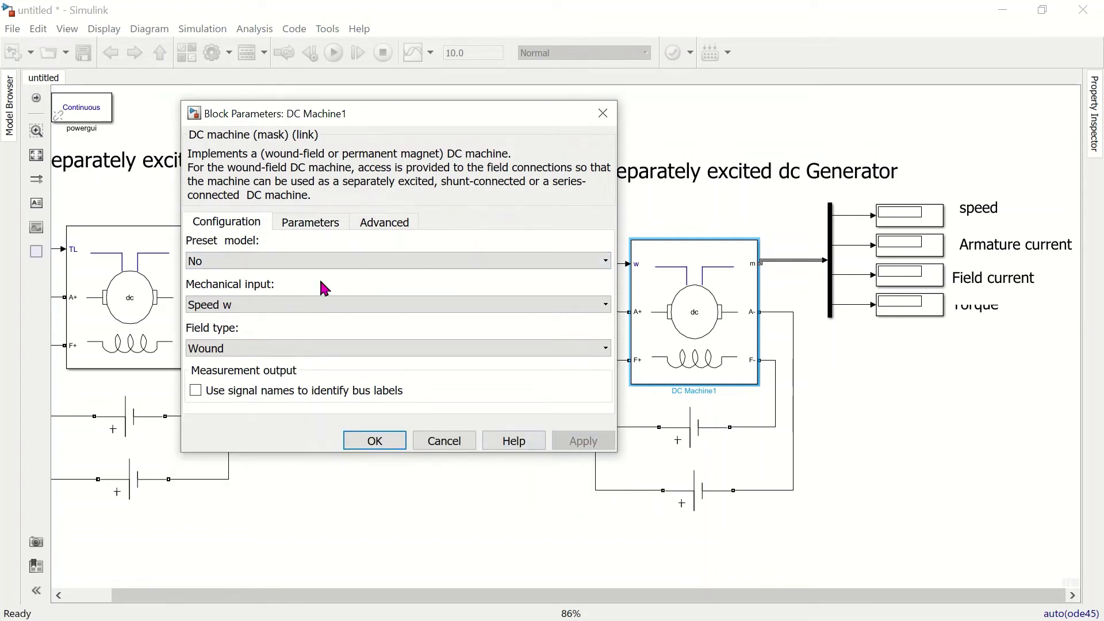
click(308, 222)
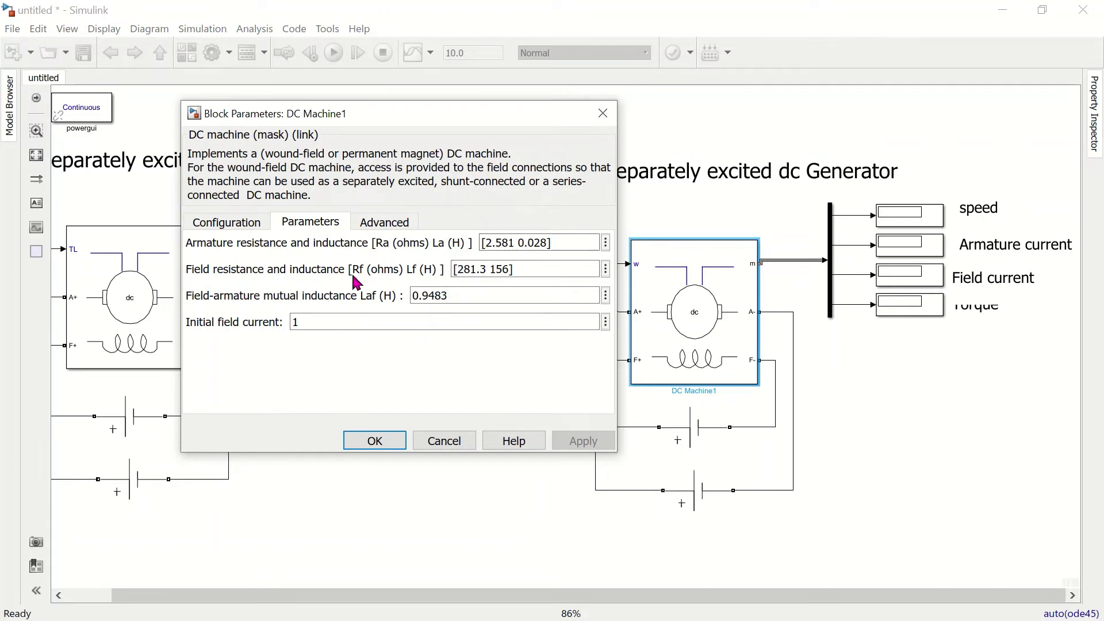
click(504, 270)
click(375, 441)
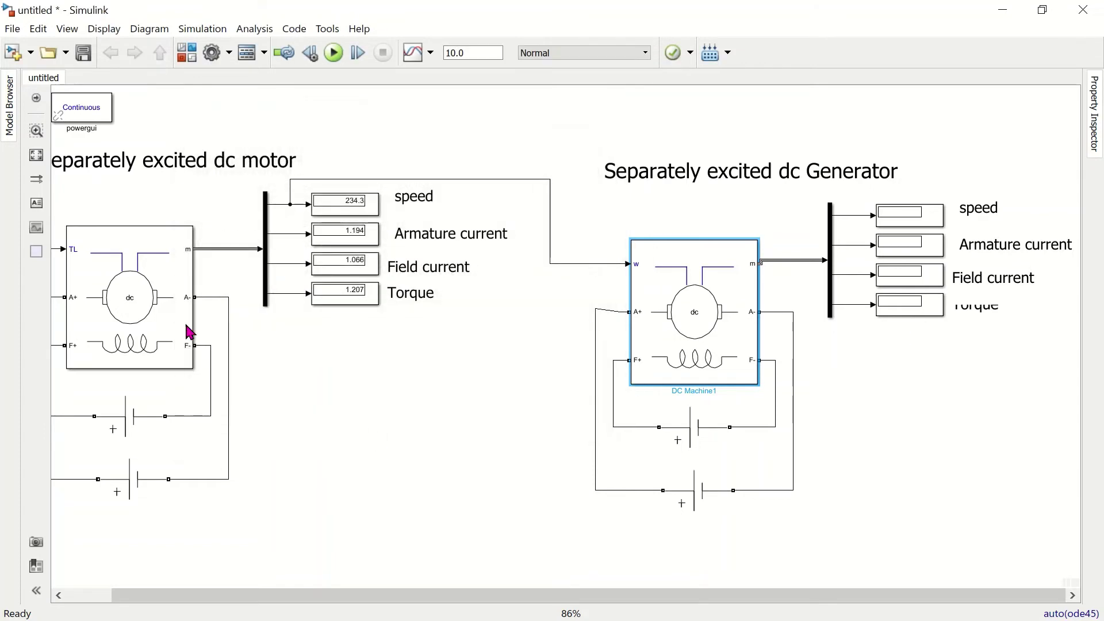
- Set the motor DC machine's total inertia J to 0.02215*2
double_click(127, 296)
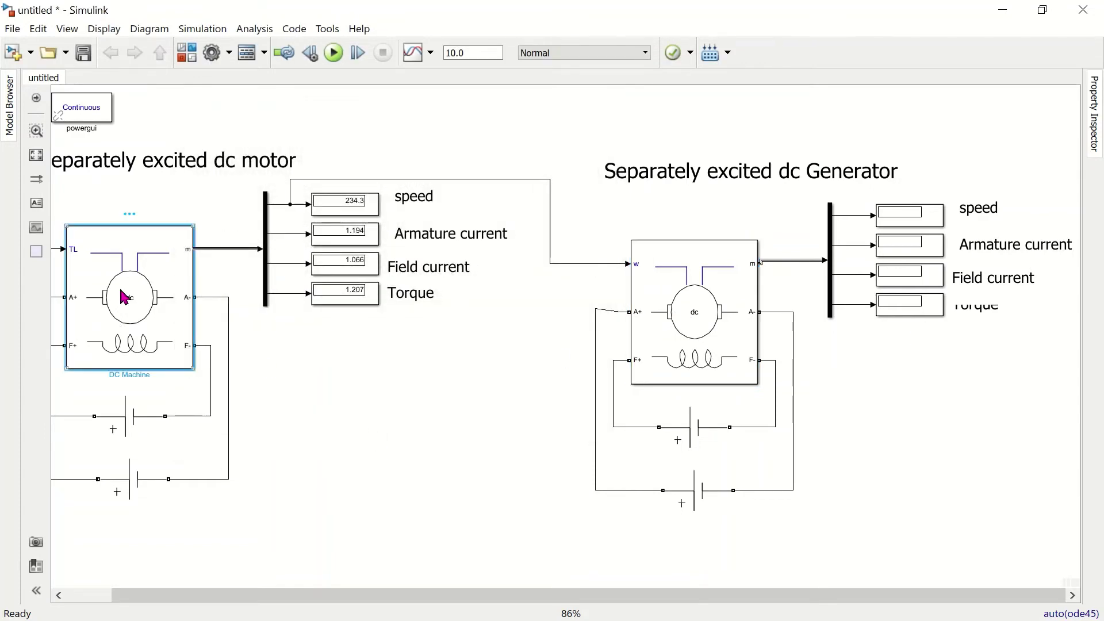
click(332, 207)
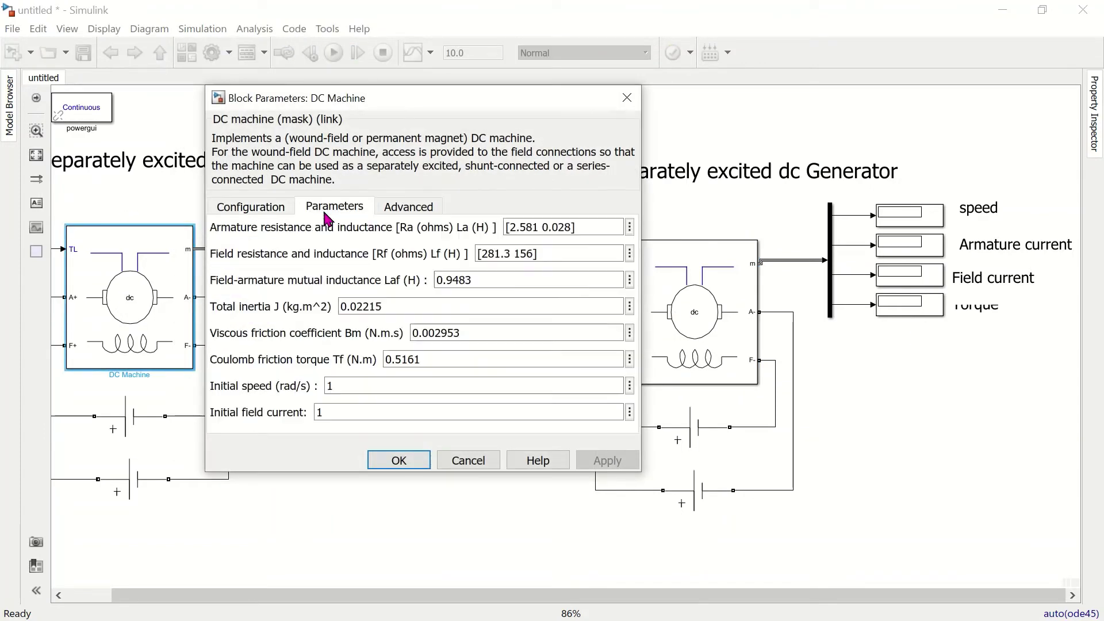
double_click(401, 301)
click(400, 302)
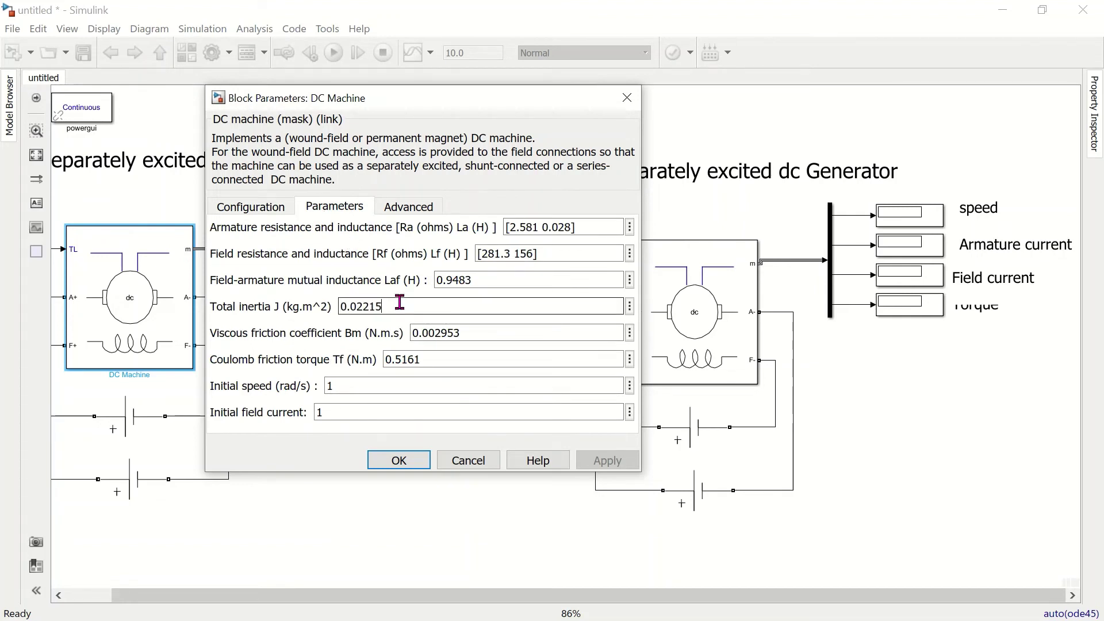
text(*)
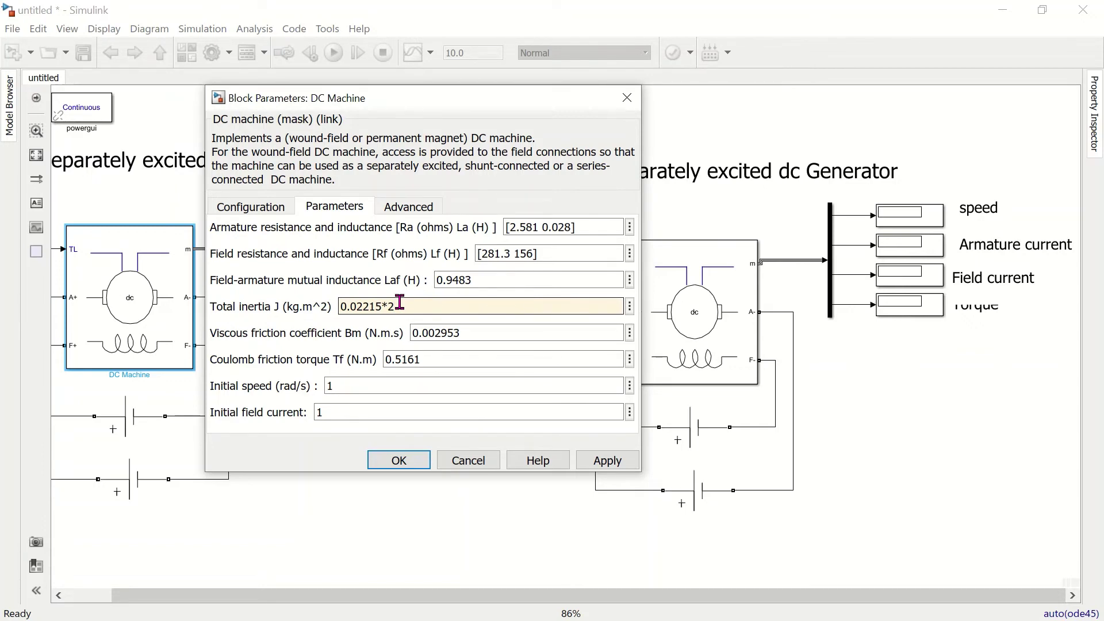
click(417, 461)
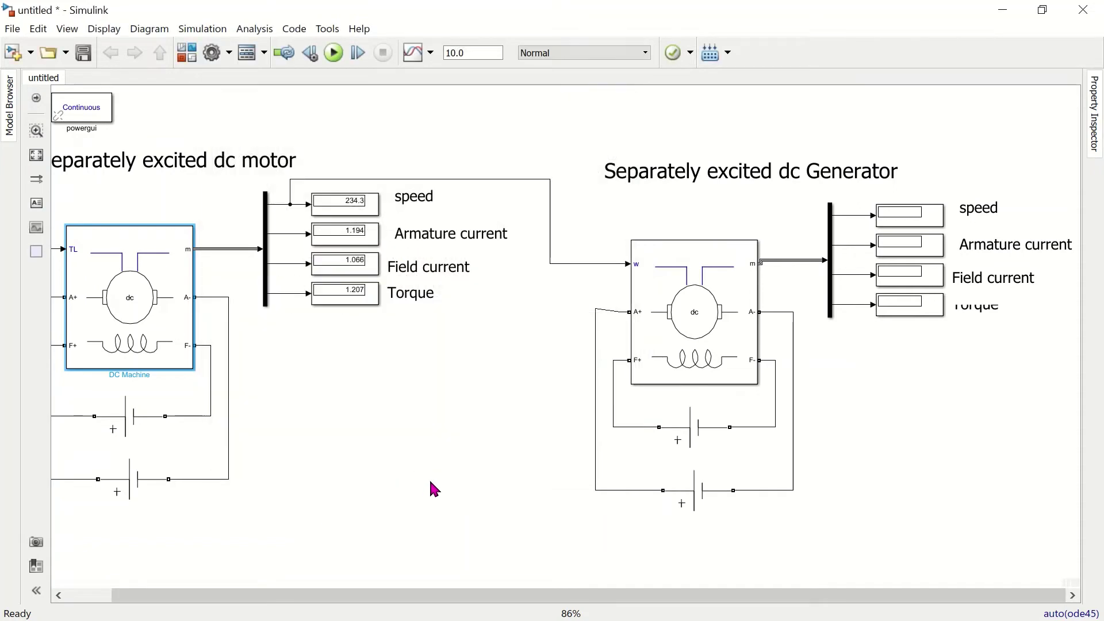
click(430, 482)
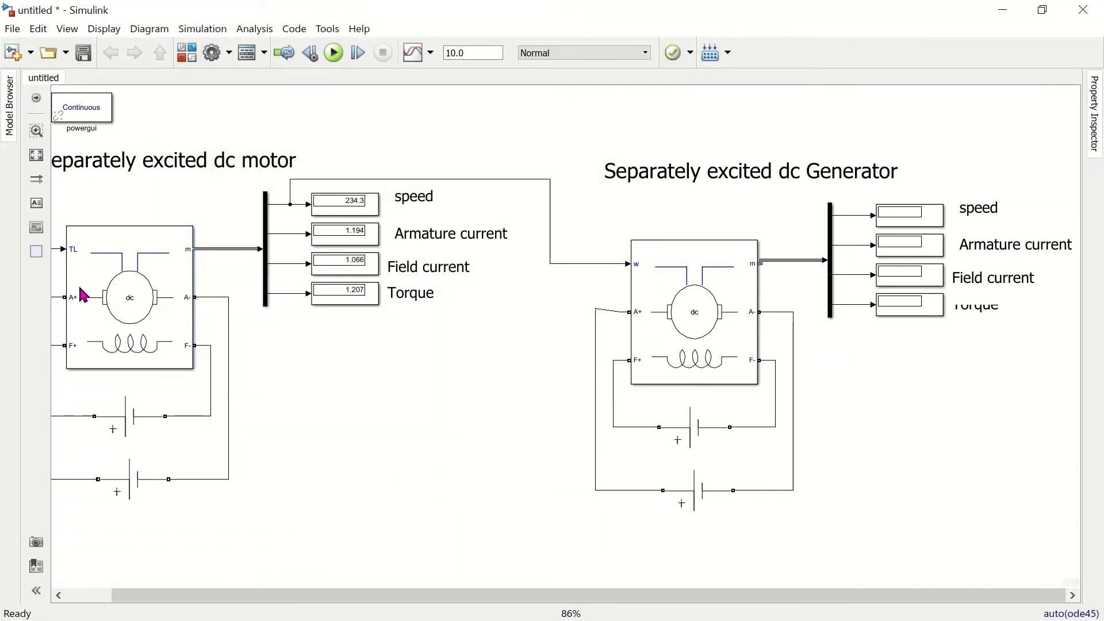
- Delete the generator's armature voltage source and insert a Series RLC Branch block in its place
click(696, 494)
key(Delete)
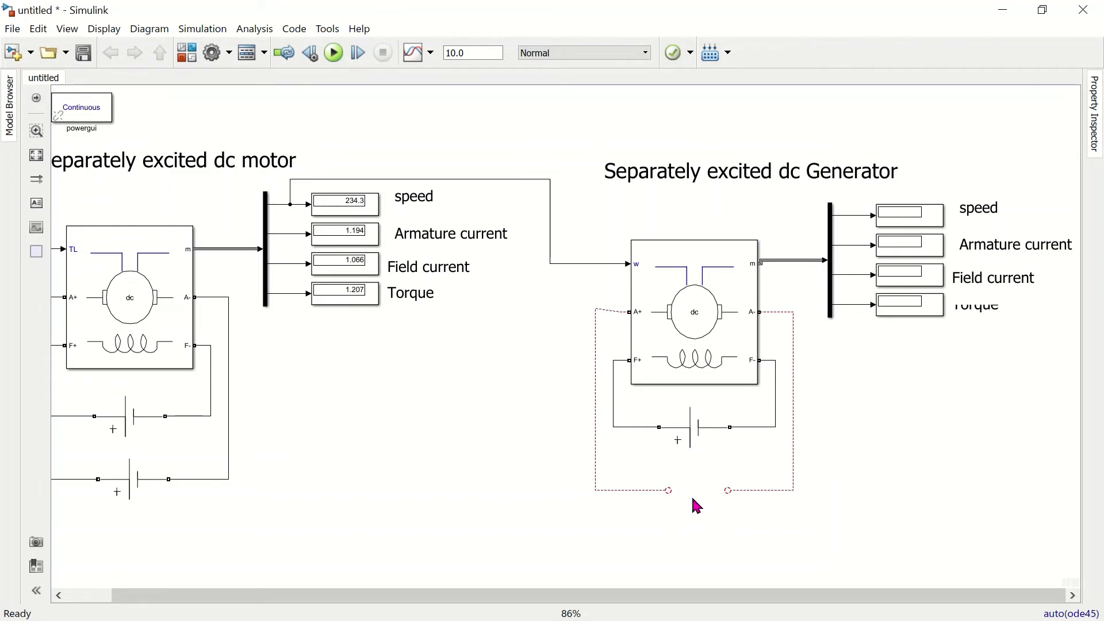
double_click(690, 498)
text(rlc)
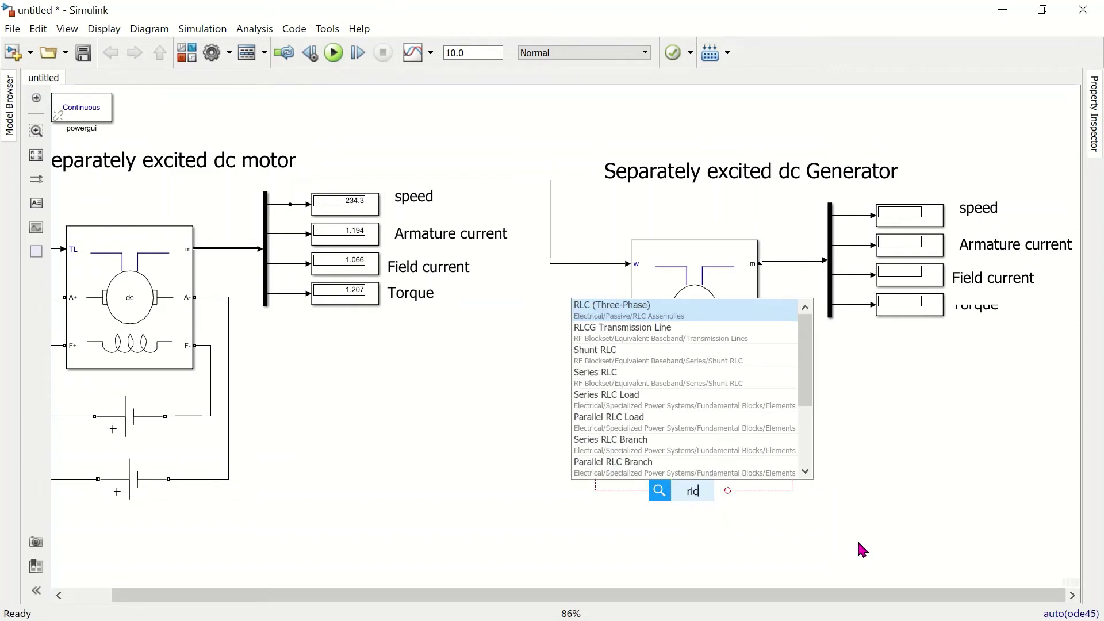
text(s)
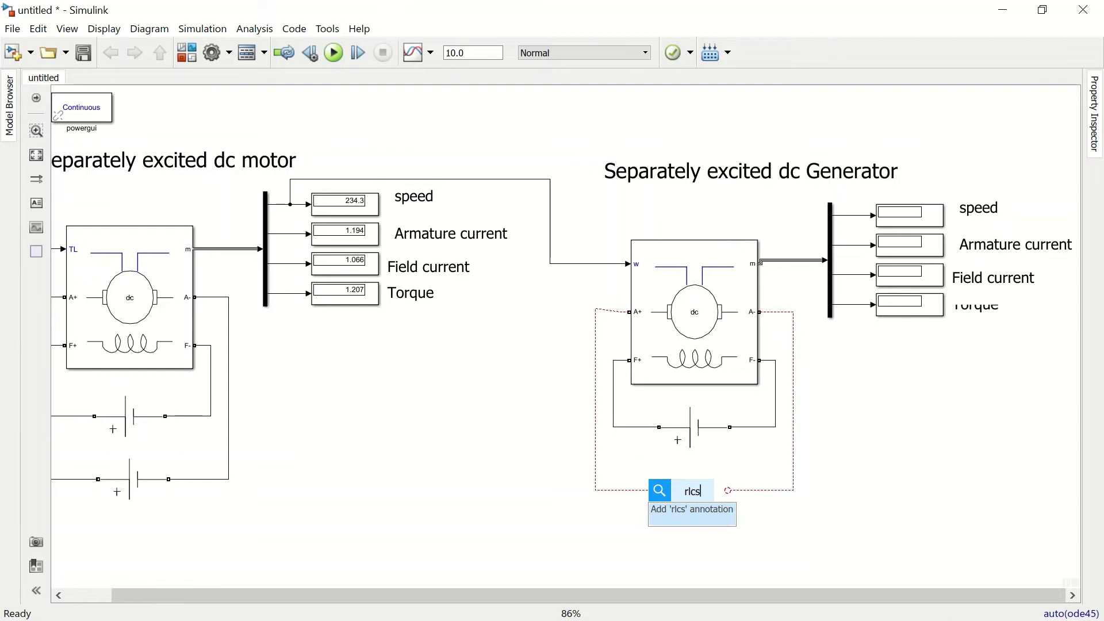
key(BackSpace)
text(ser)
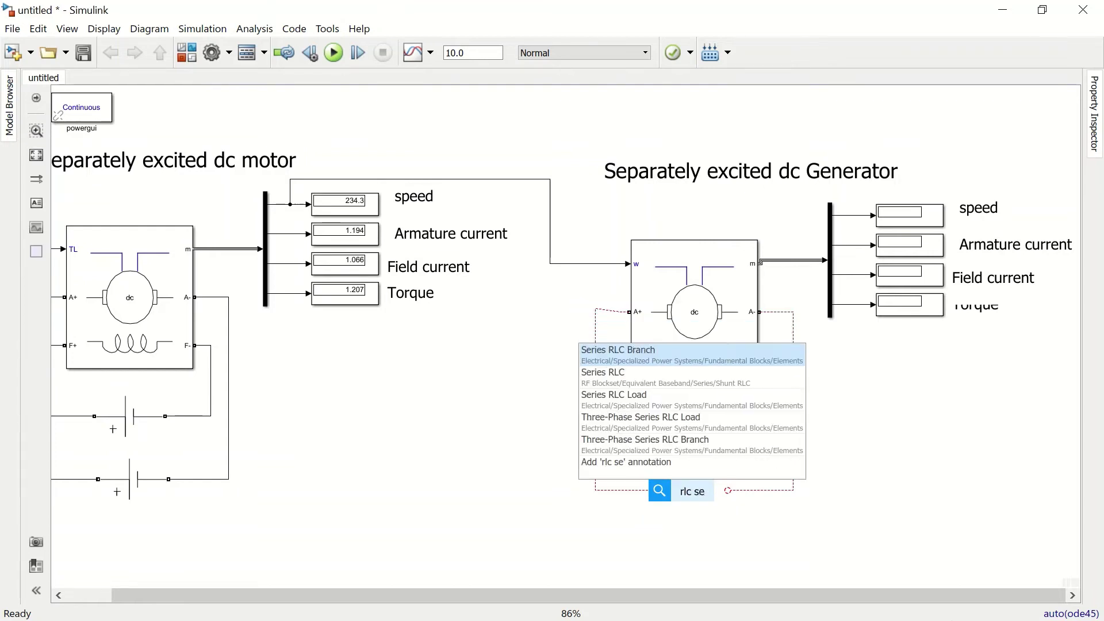
click(751, 353)
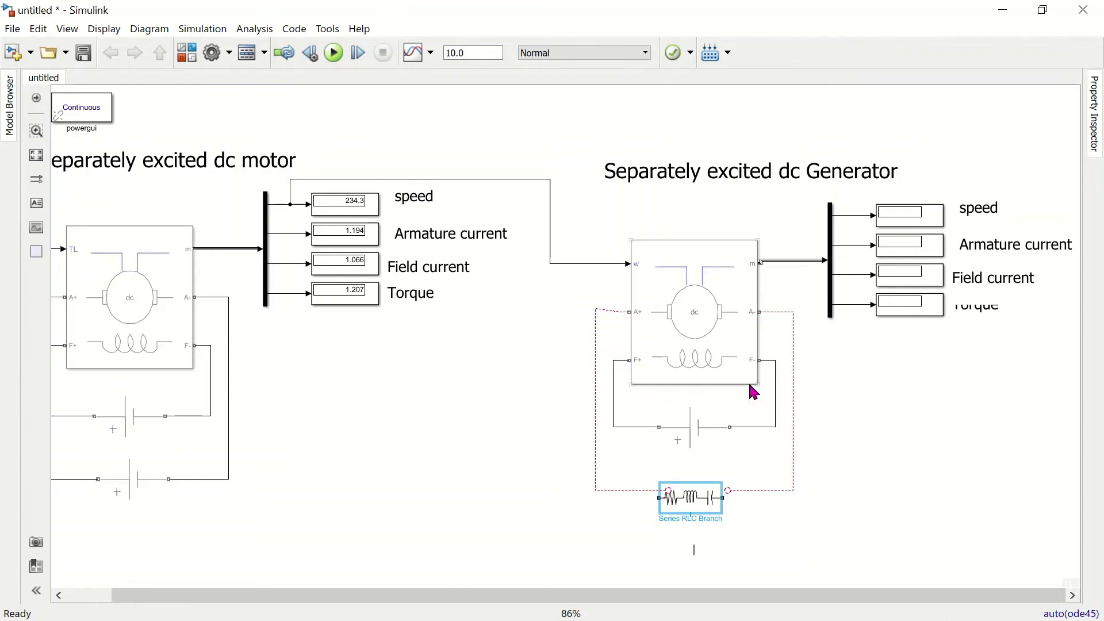
- Align the Series RLC Branch with the open armature lines so it connects between A+ and A-
click(706, 499)
drag(706, 499, 706, 506)
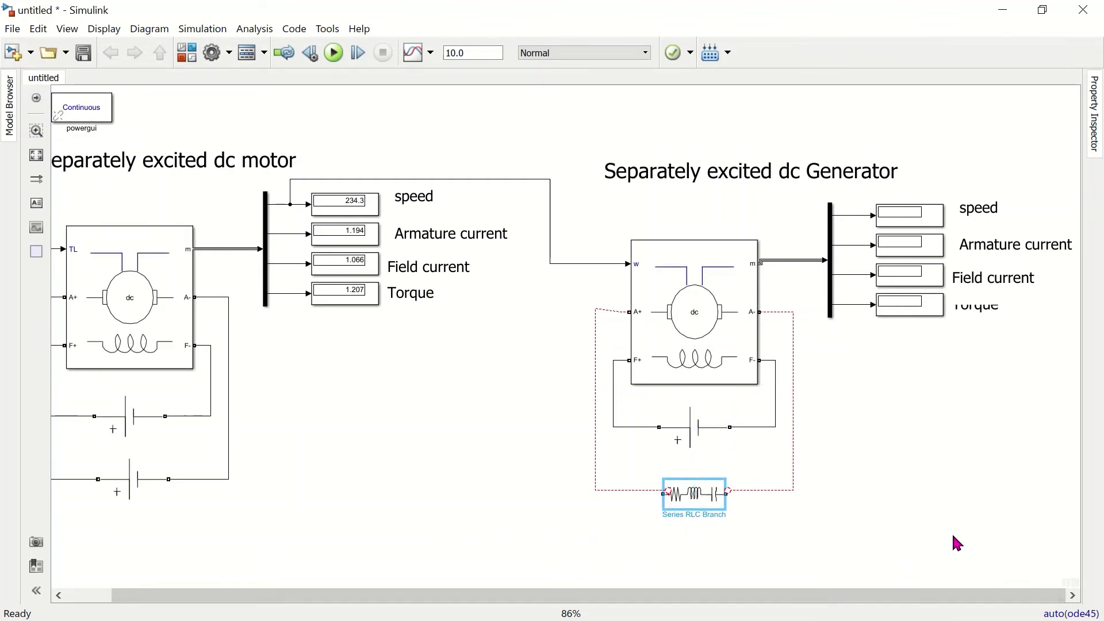
key(ctrl+z)
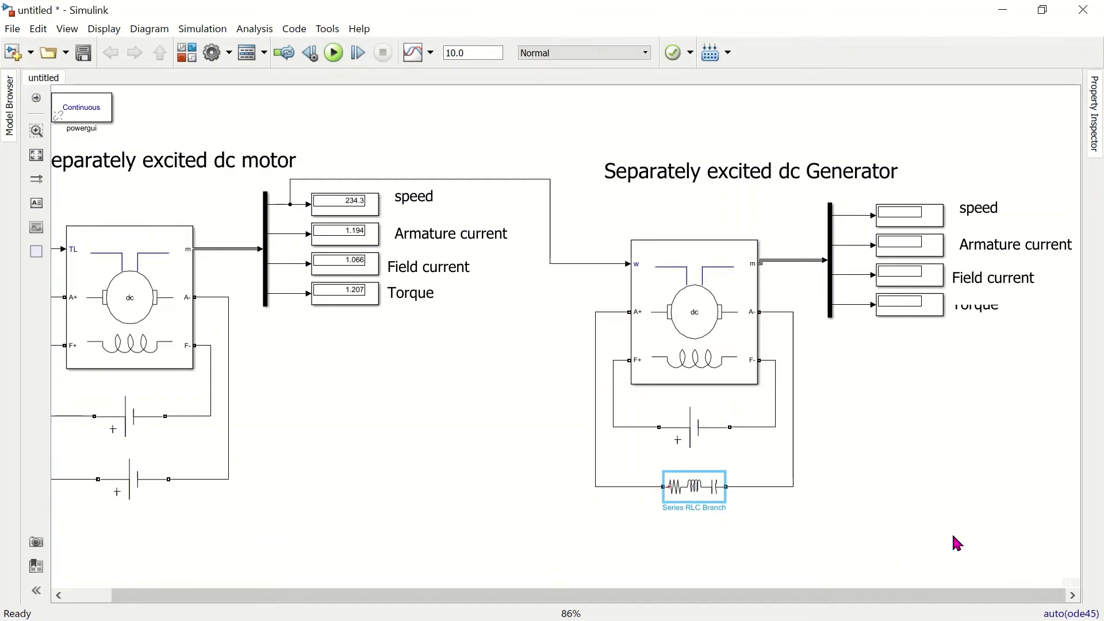
- Set the Series RLC Branch to branch type R with a resistance of 1 ohm
double_click(694, 492)
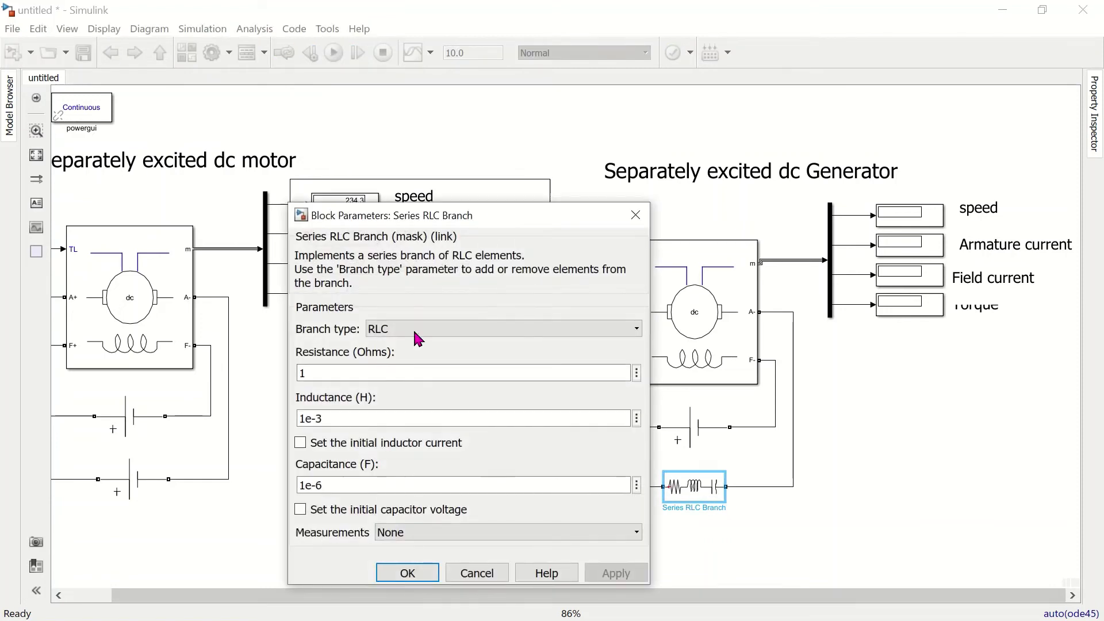
click(434, 335)
click(417, 360)
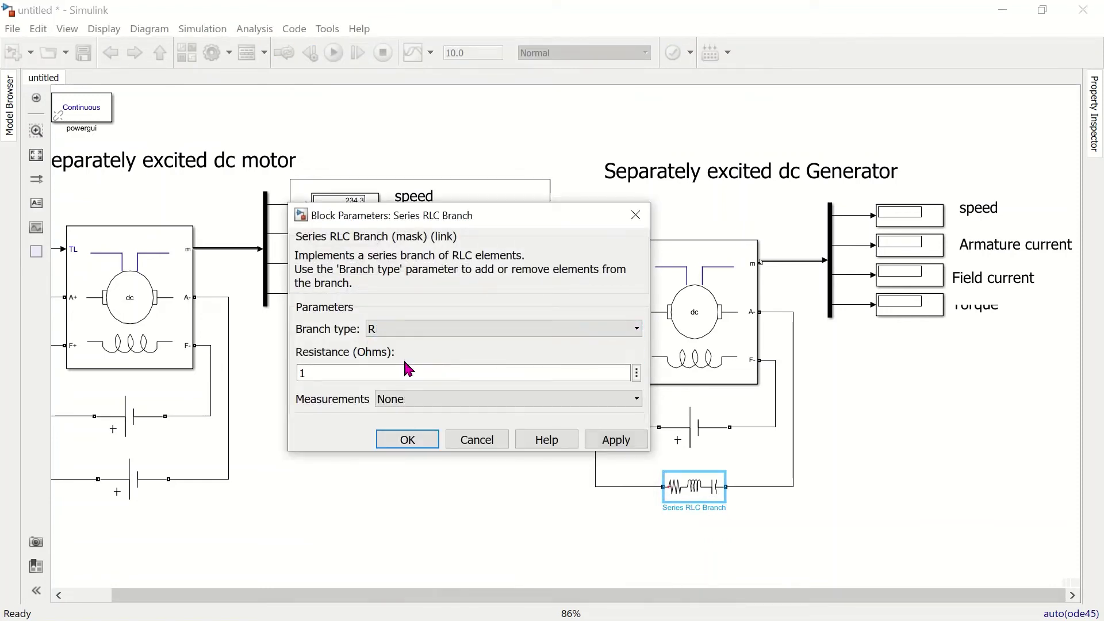
double_click(386, 371)
text(1)
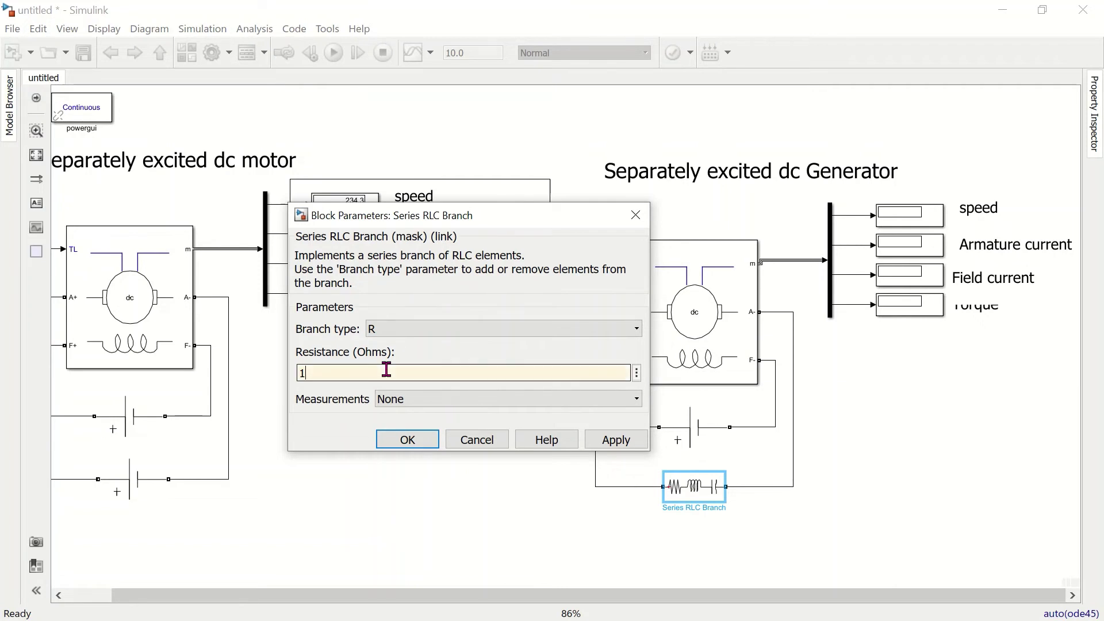
key(Return)
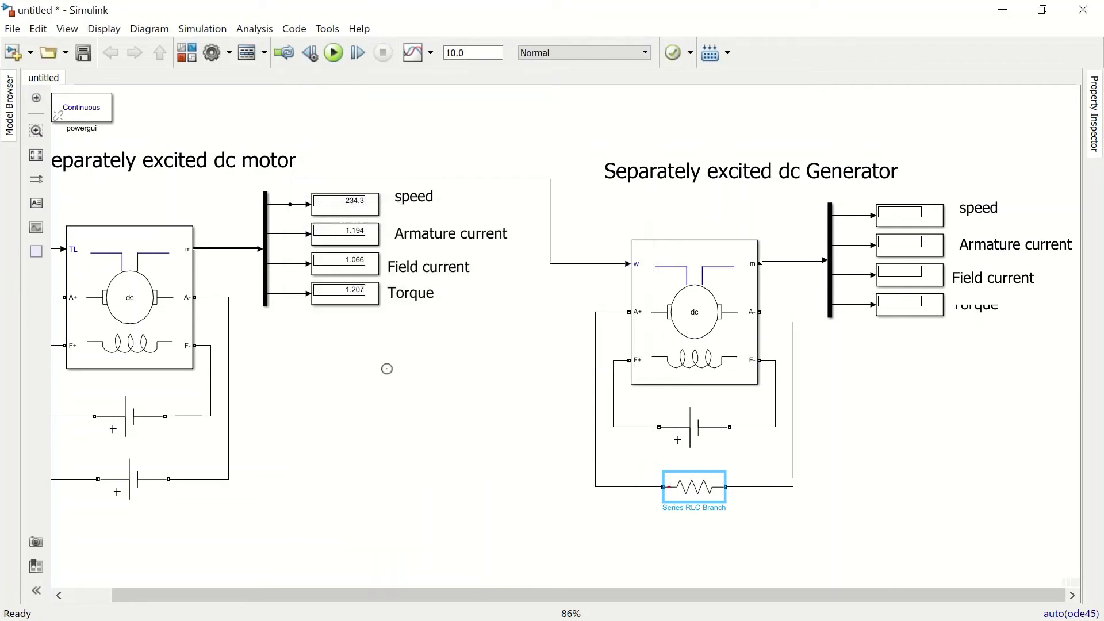
- Place two copies of the load resistor below the original in the generator circuit
click(718, 525)
drag(705, 488, 710, 582)
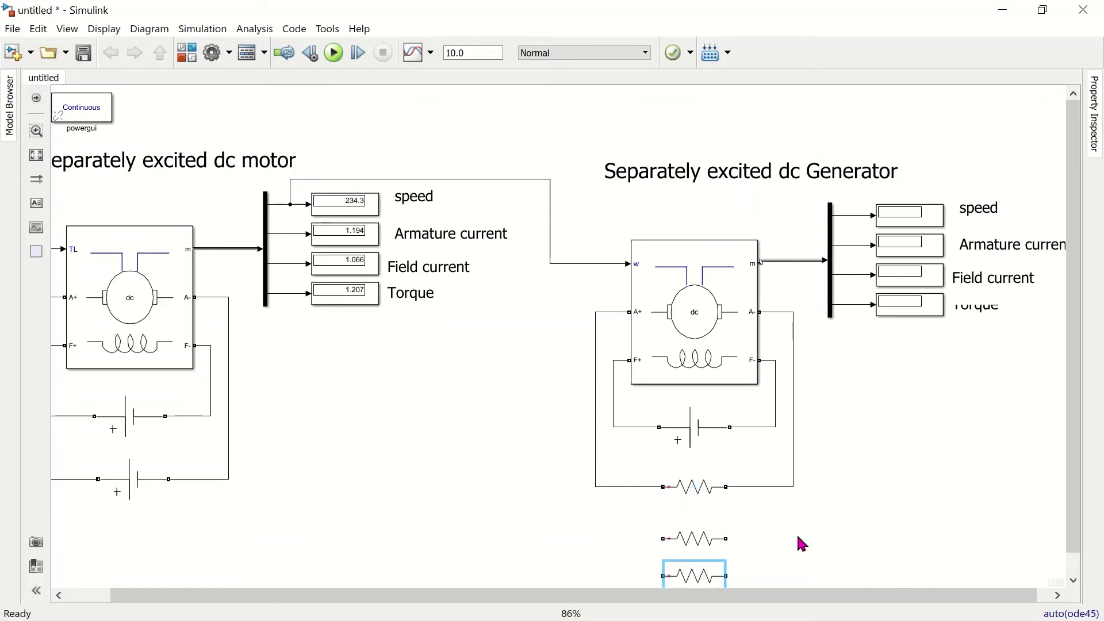
drag(1075, 414, 1076, 552)
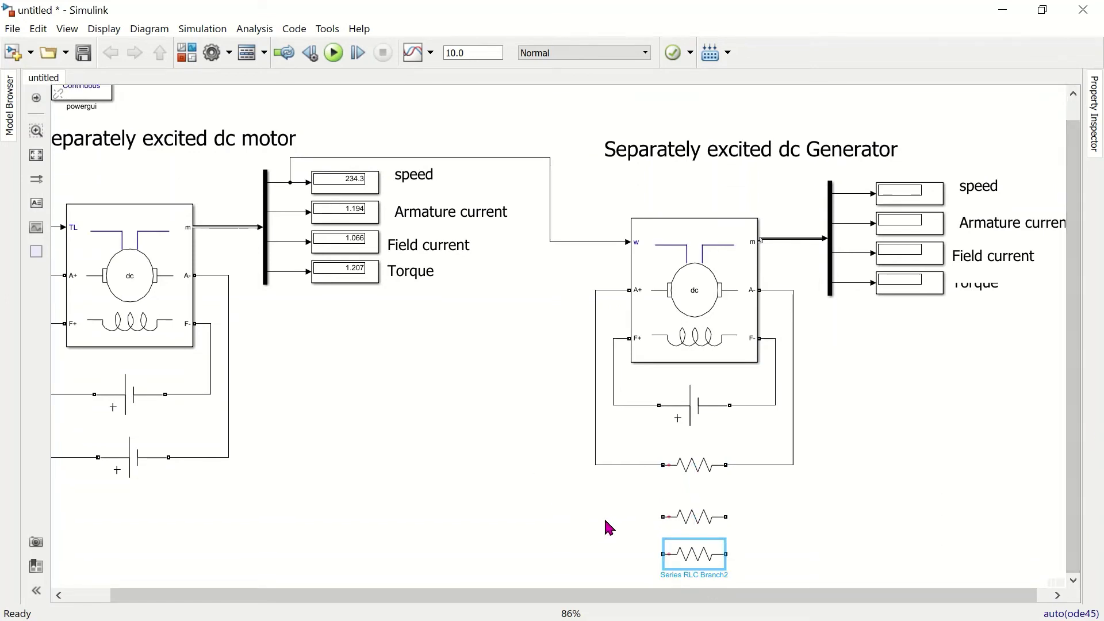
- Wire both copied resistors in parallel with the generator's load resistor across the armature terminals
click(678, 525)
drag(662, 517, 596, 463)
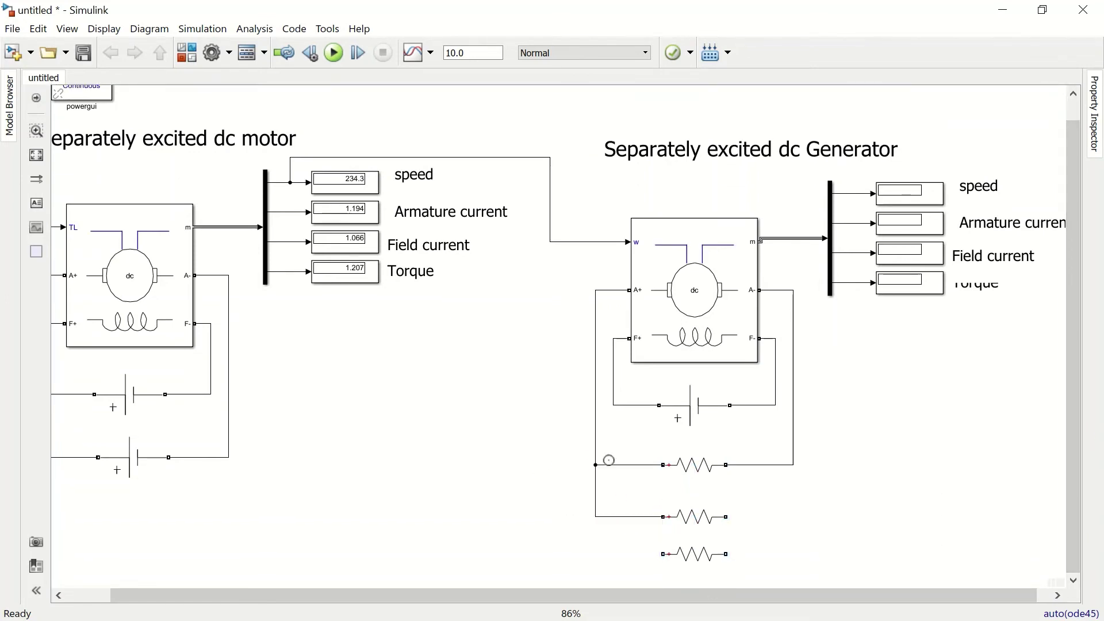
mouse_move(727, 517)
mouse_down()
mouse_move(779, 491)
mouse_move(790, 467)
mouse_up()
drag(726, 554, 788, 516)
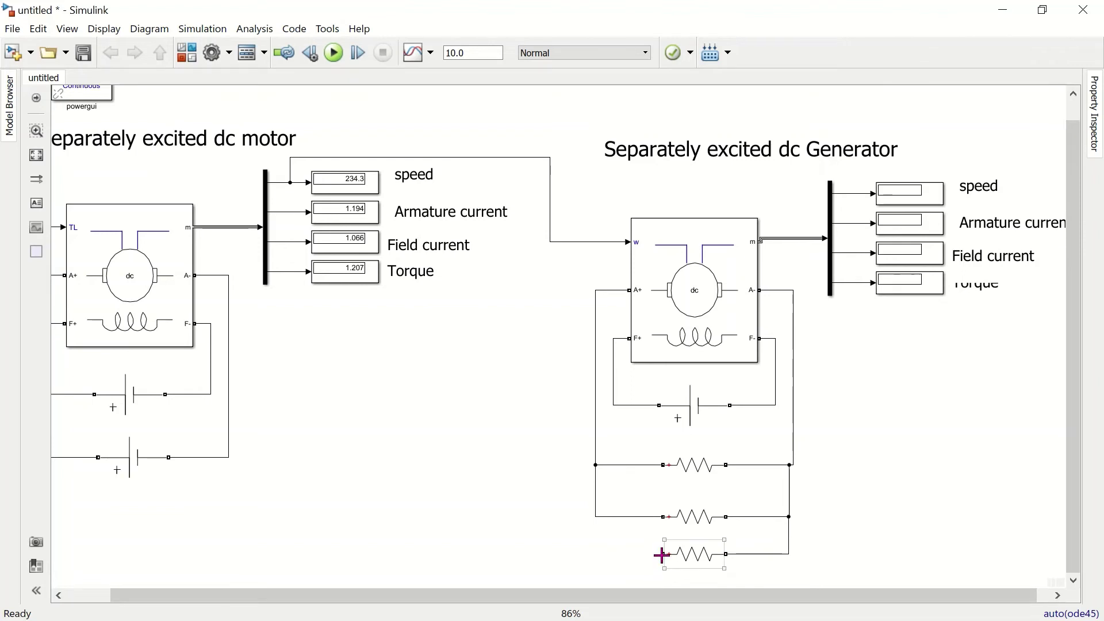
drag(662, 554, 596, 518)
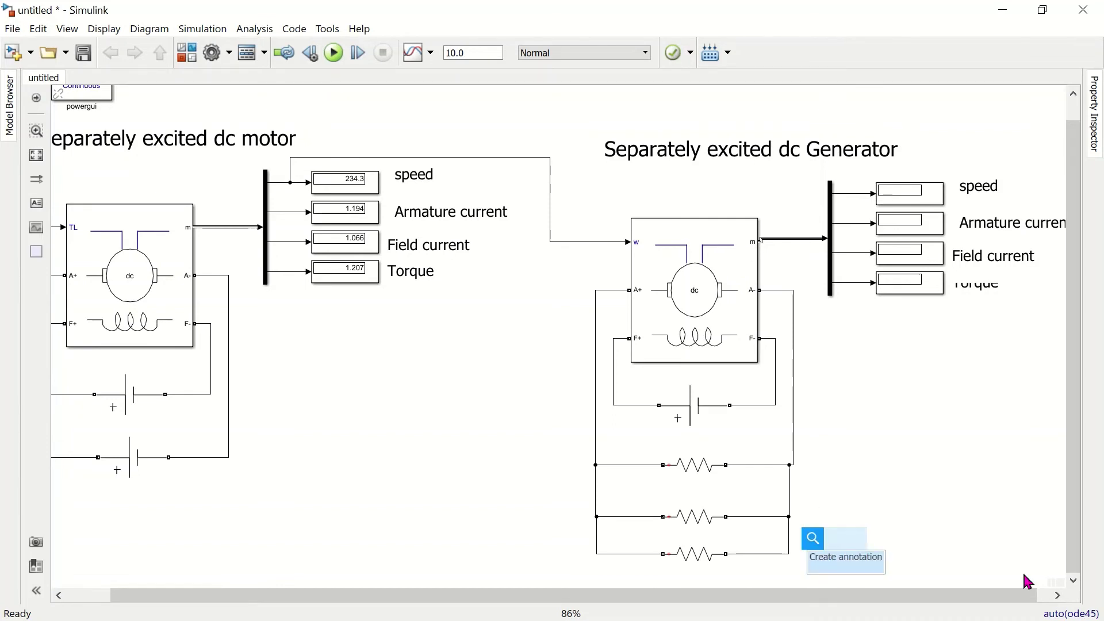
- Add a Voltage Measurement block across the lowest load resistor and connect its output to a copied Display block
text(voltage)
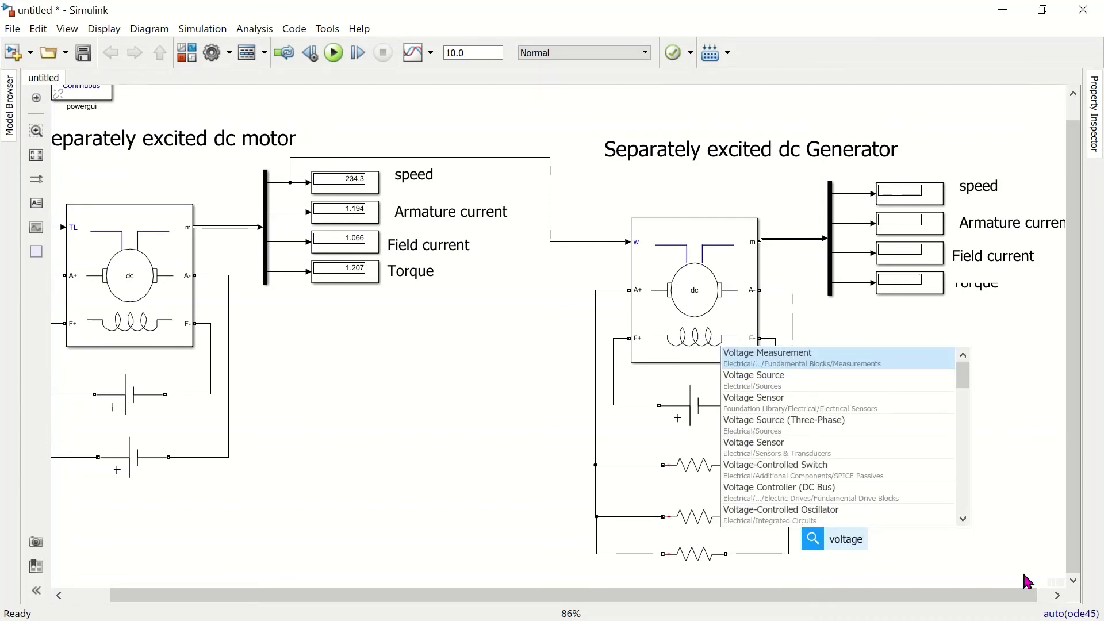
key(Return)
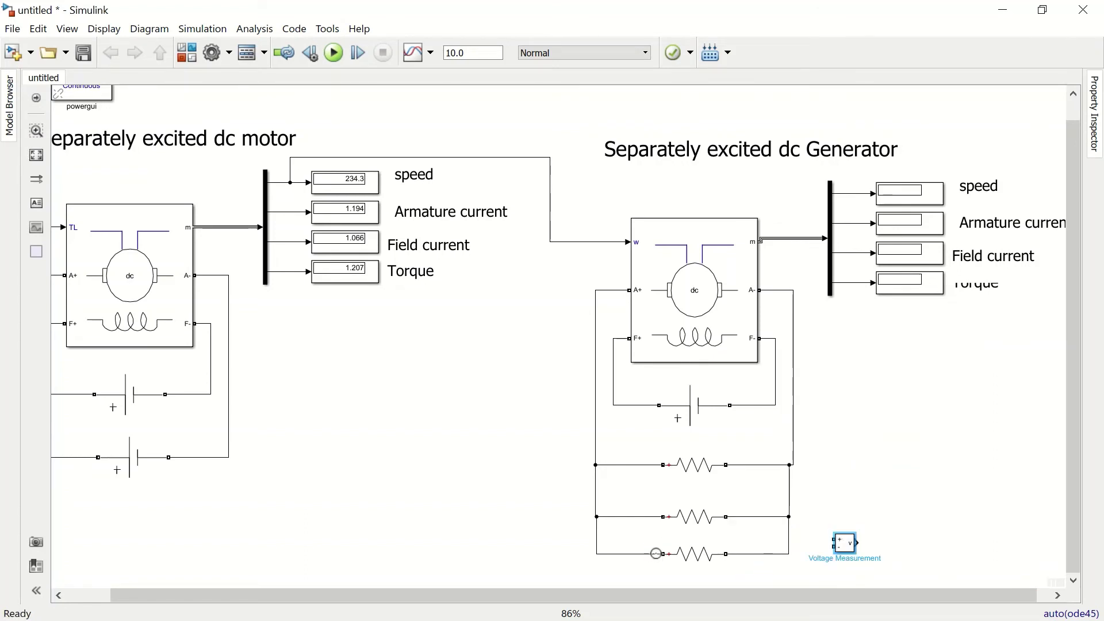
mouse_move(637, 555)
mouse_down()
mouse_move(855, 500)
mouse_move(847, 539)
mouse_up()
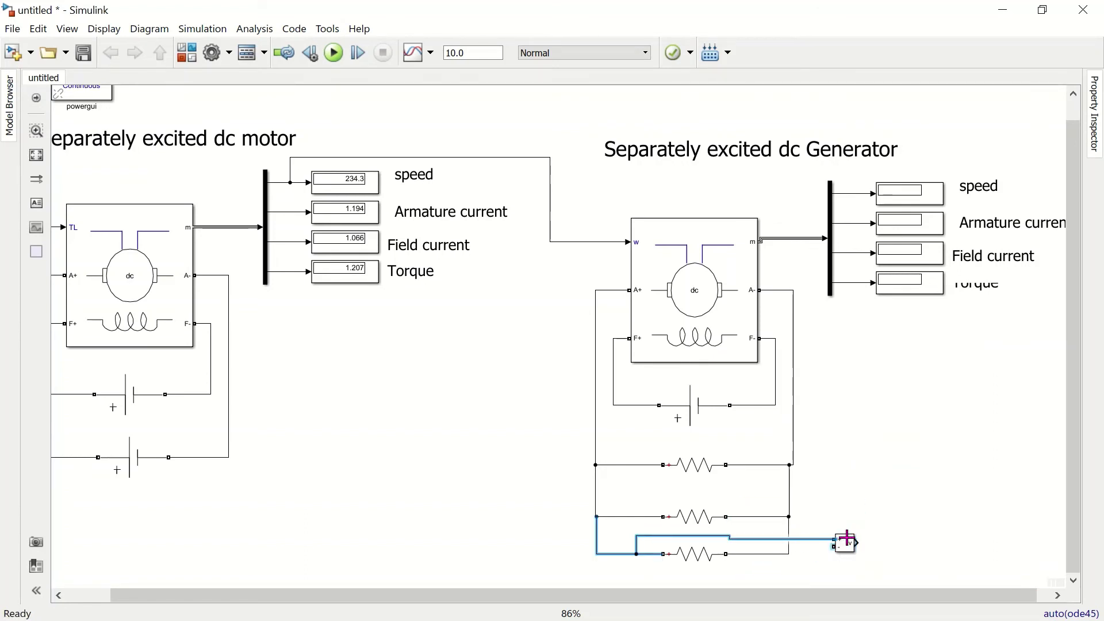
click(762, 560)
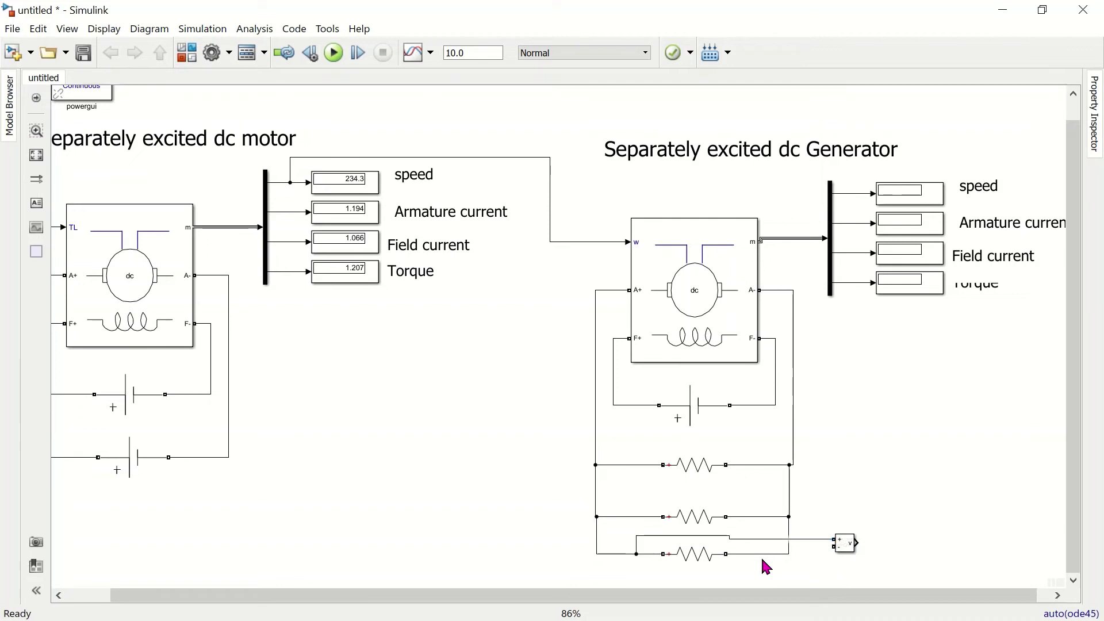
drag(770, 554, 835, 550)
drag(920, 288, 966, 546)
drag(855, 548, 931, 541)
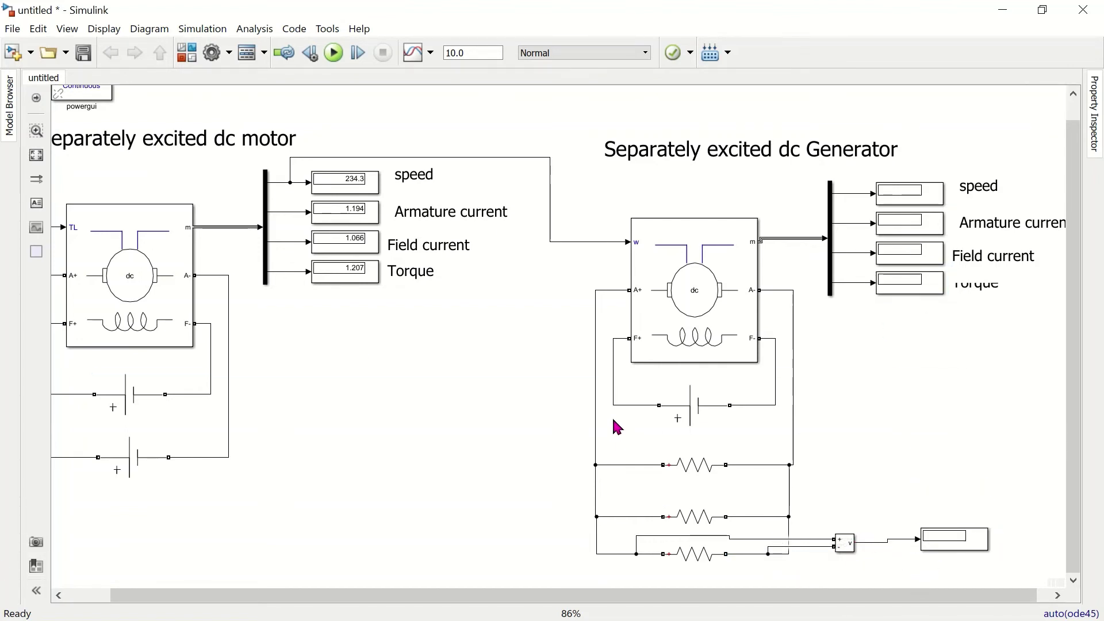
- Add a Current Measurement block beside the generator and wire both its terminals to the generator's A+ armature line
double_click(449, 407)
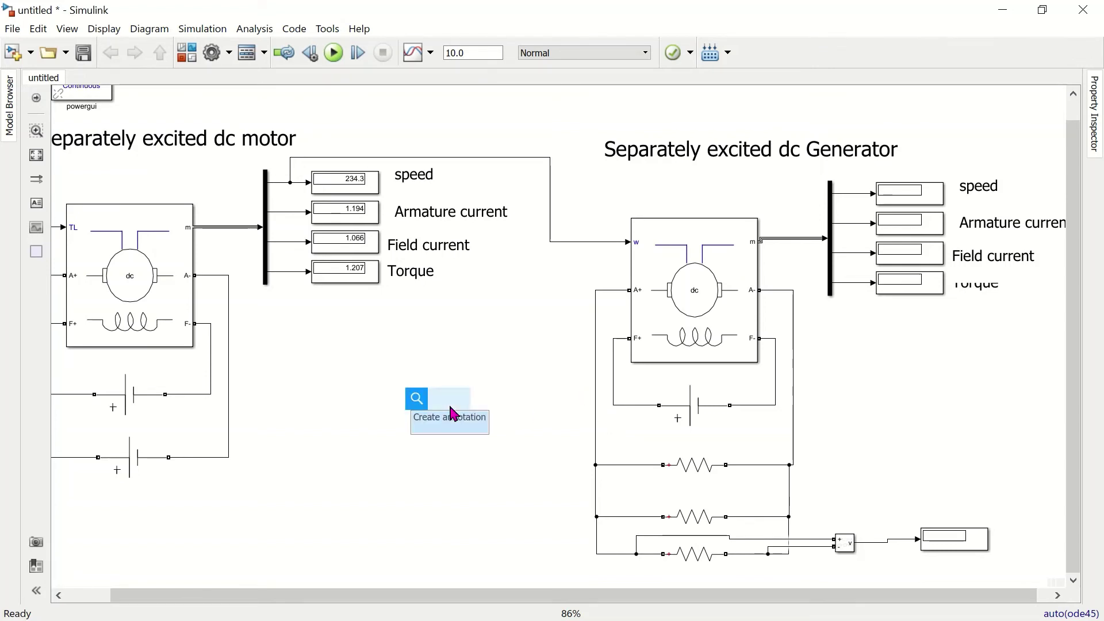
text(curr)
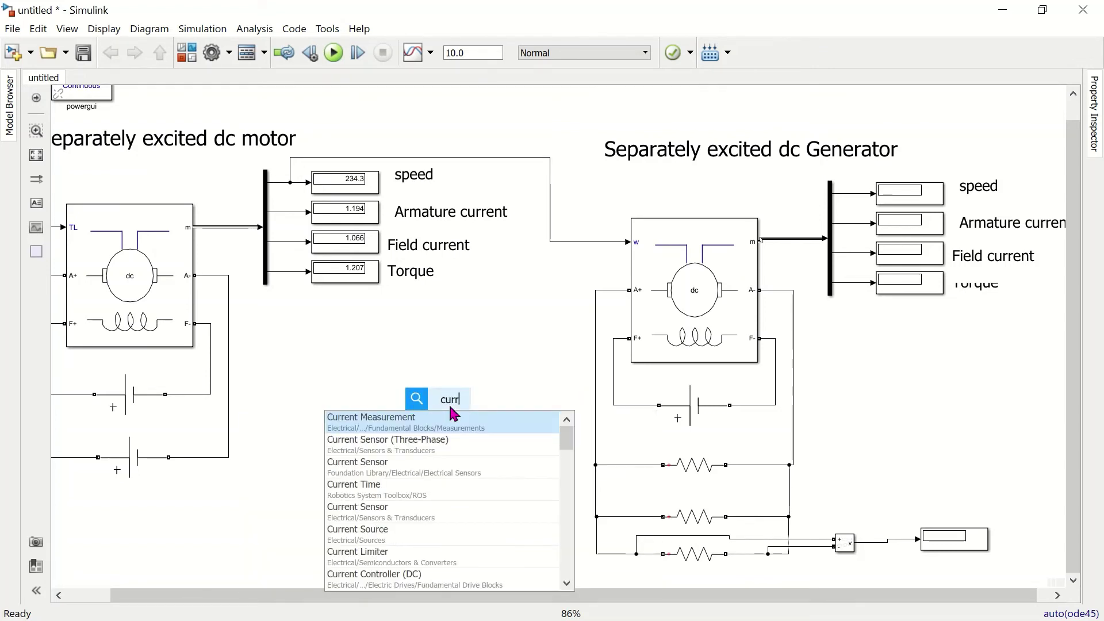
text(e)
key(Return)
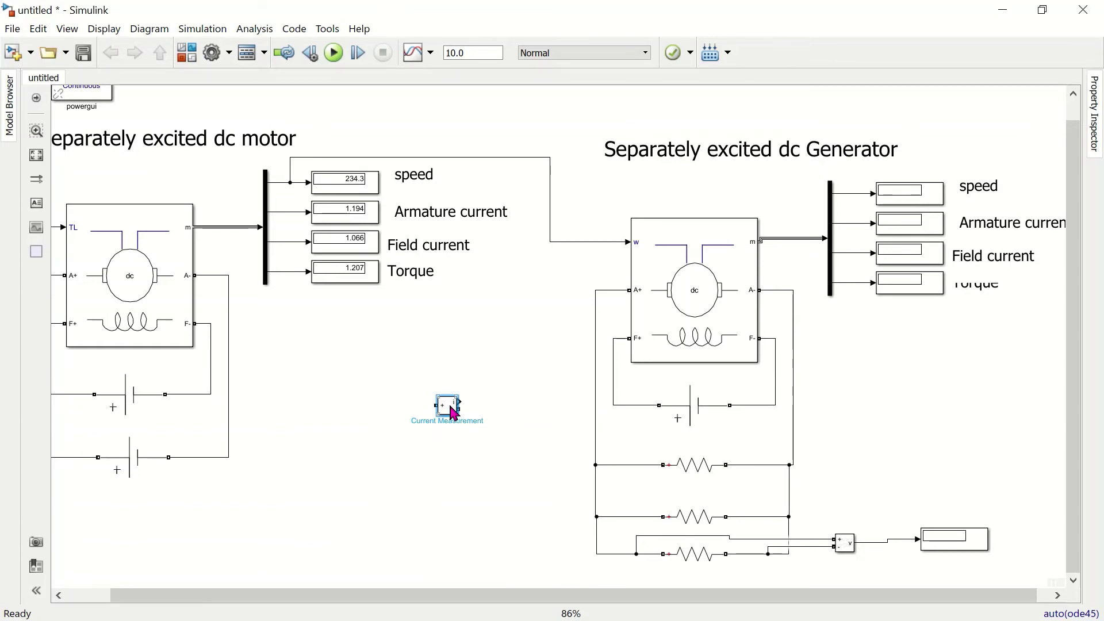
click(589, 330)
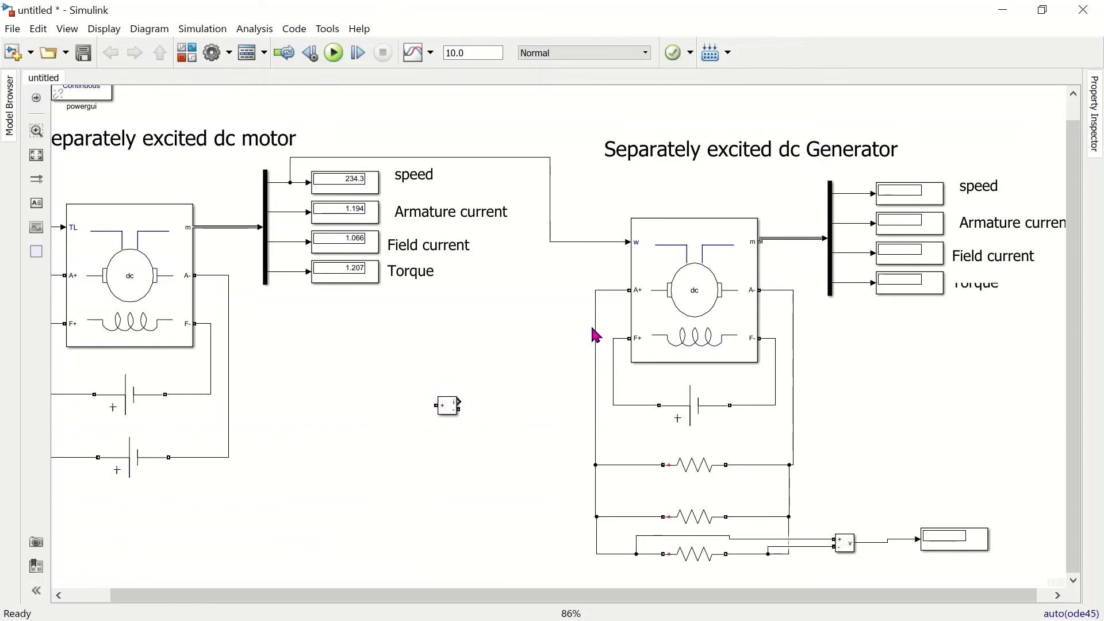
mouse_move(595, 335)
mouse_down()
mouse_move(448, 355)
mouse_move(429, 434)
mouse_move(437, 406)
mouse_move(569, 429)
mouse_move(592, 425)
mouse_move(594, 409)
mouse_up()
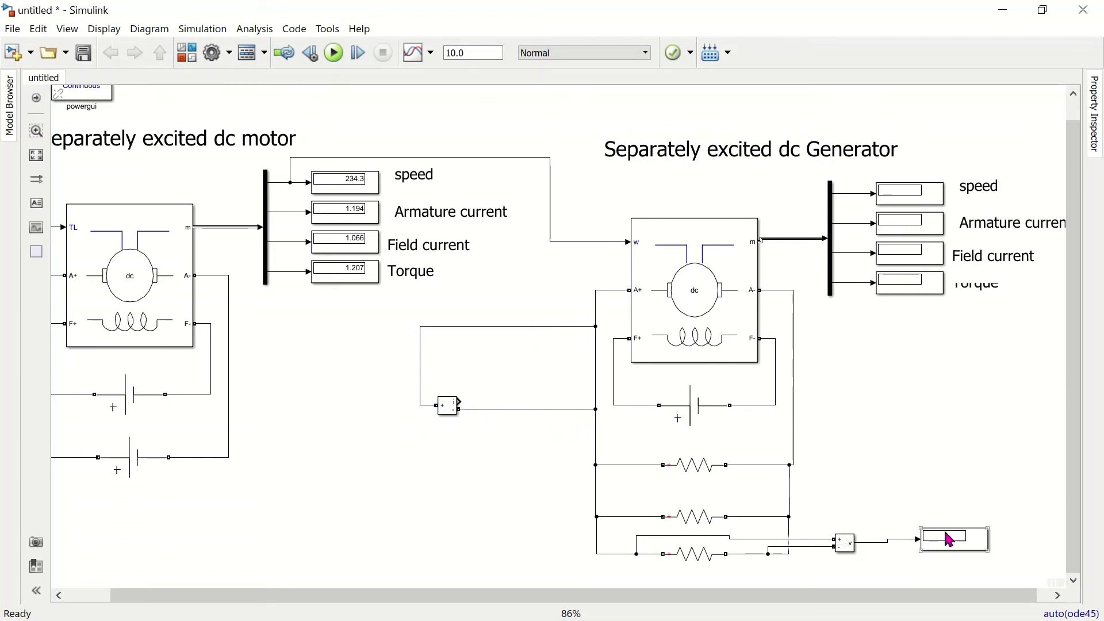
- Connect the current output to a copied Display placed above the voltage display, and delete the A+ line segment bypassing the Current Measurement block
drag(949, 540, 931, 437)
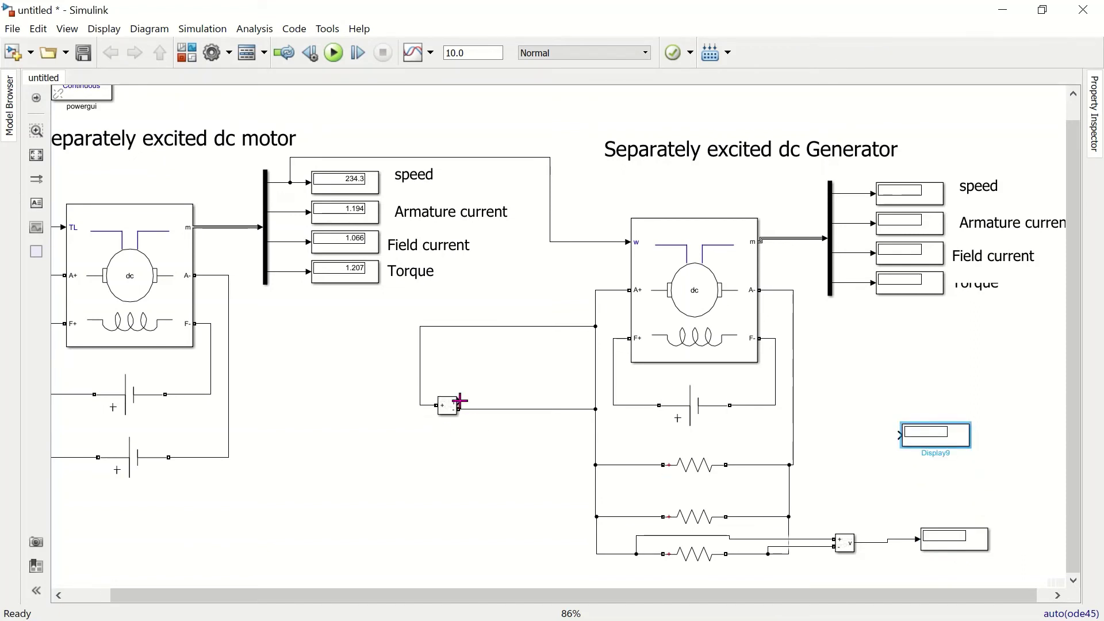
drag(457, 406, 953, 438)
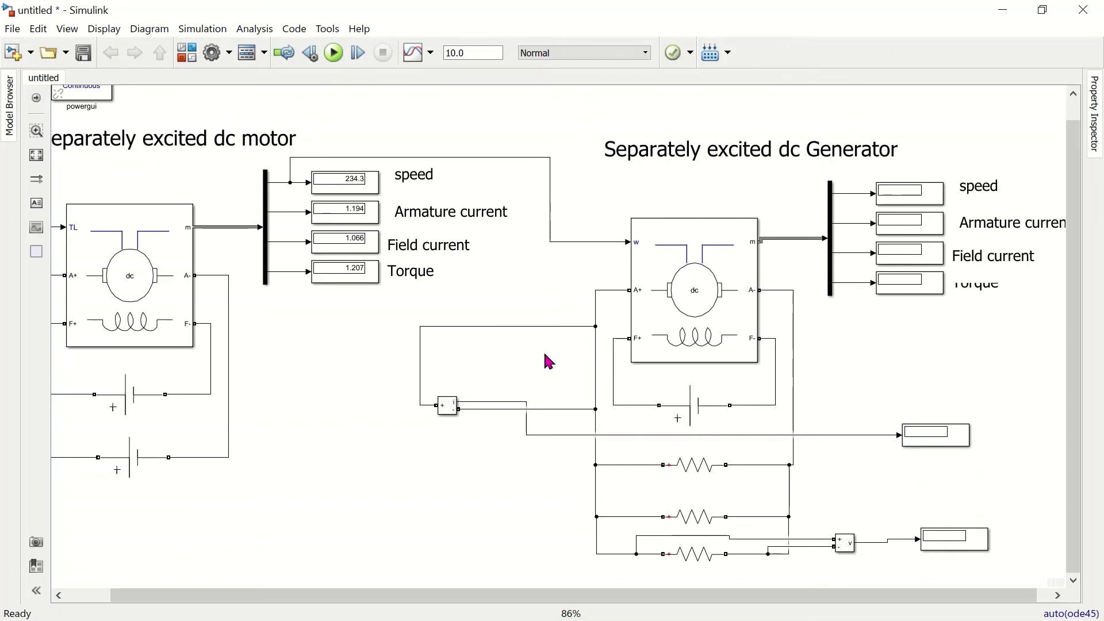
click(596, 371)
key(Delete)
drag(916, 444, 938, 513)
click(953, 574)
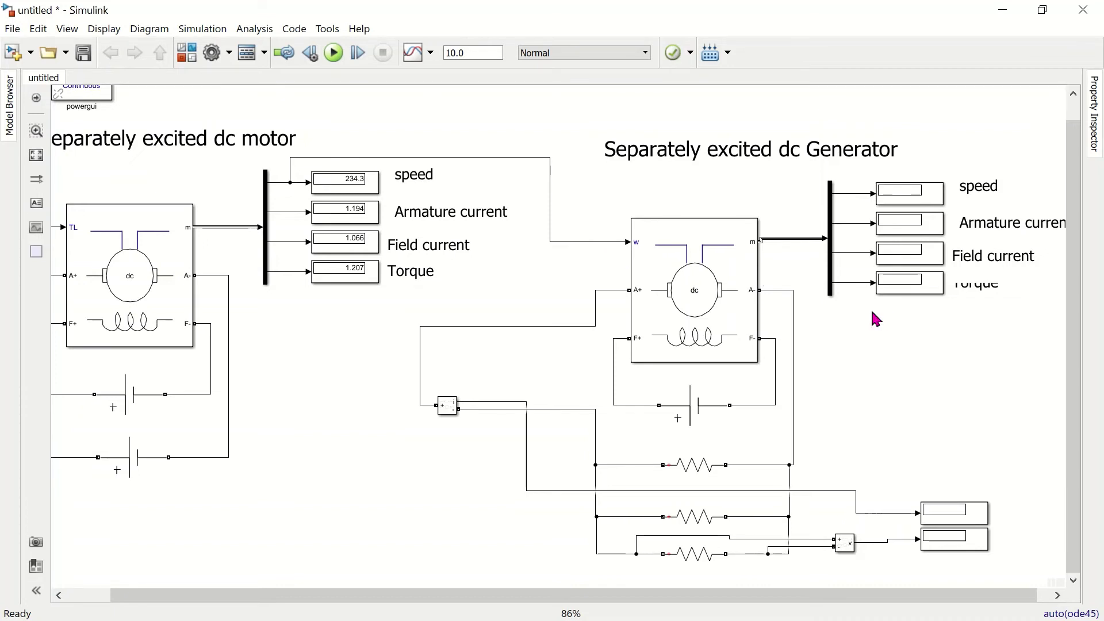
- Replace the constant at the motor's TL input with a branch from the generator's torque output
click(653, 252)
click(866, 297)
drag(574, 597, 325, 612)
click(153, 314)
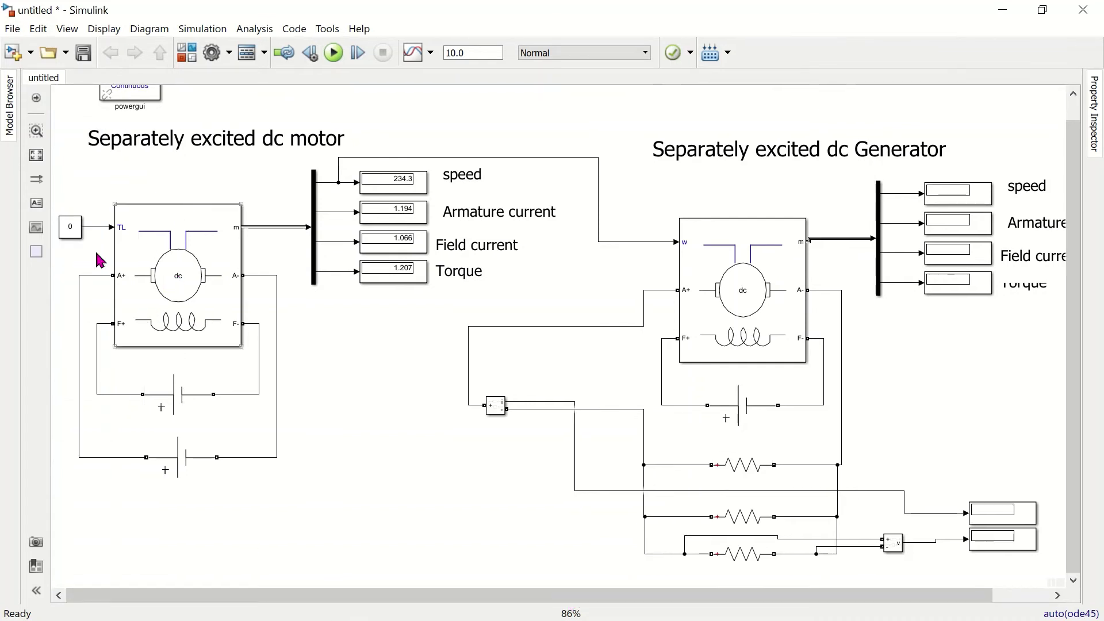
click(78, 240)
key(Delete)
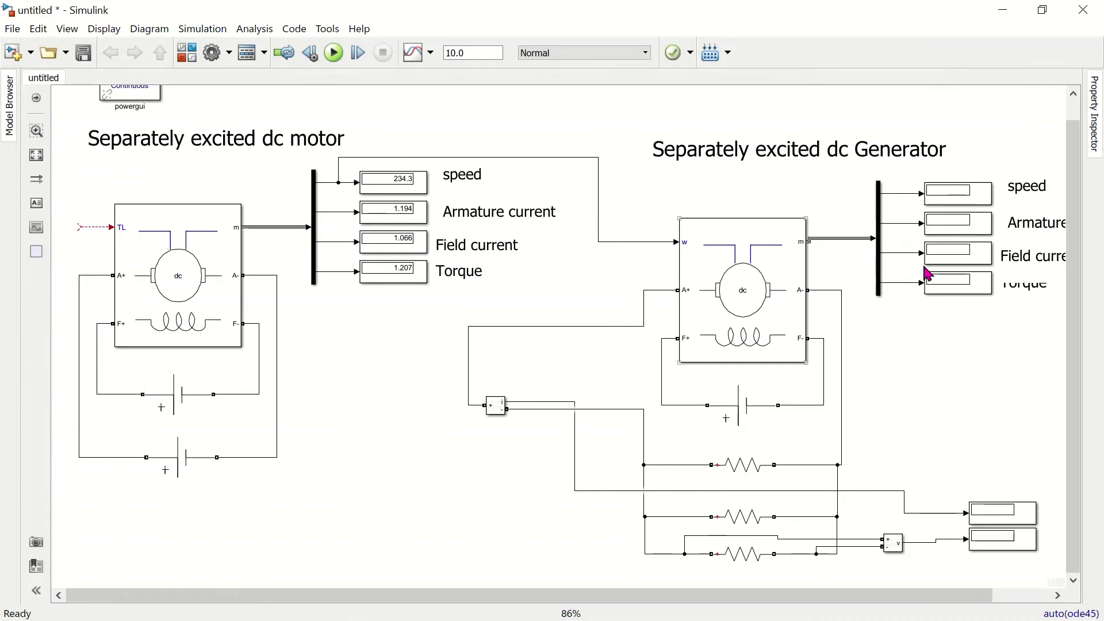
drag(906, 284, 74, 228)
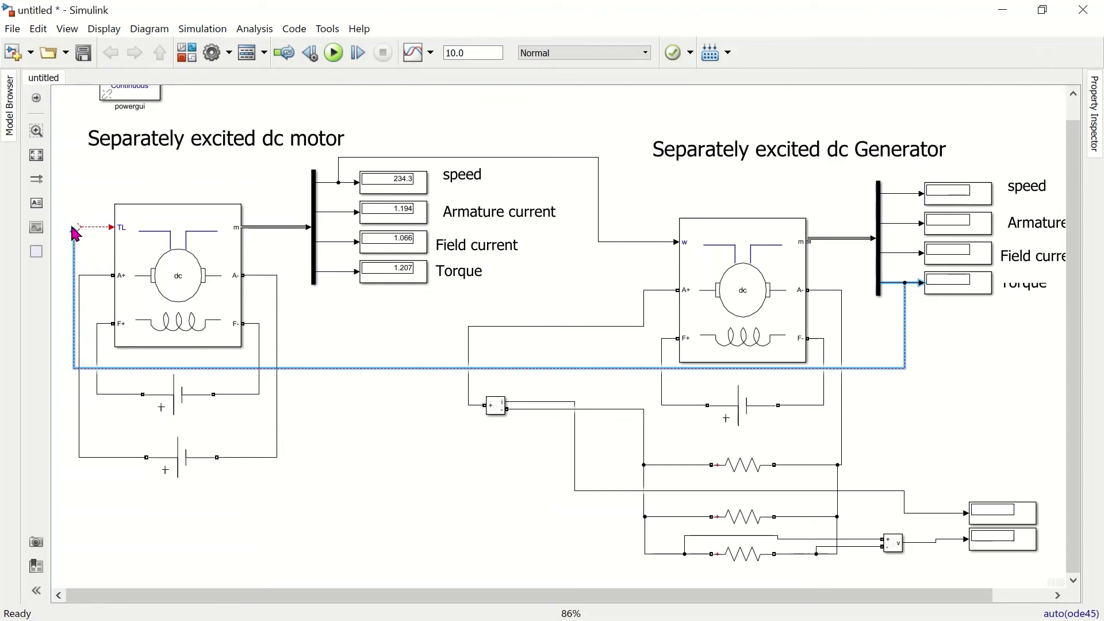
drag(73, 227, 103, 233)
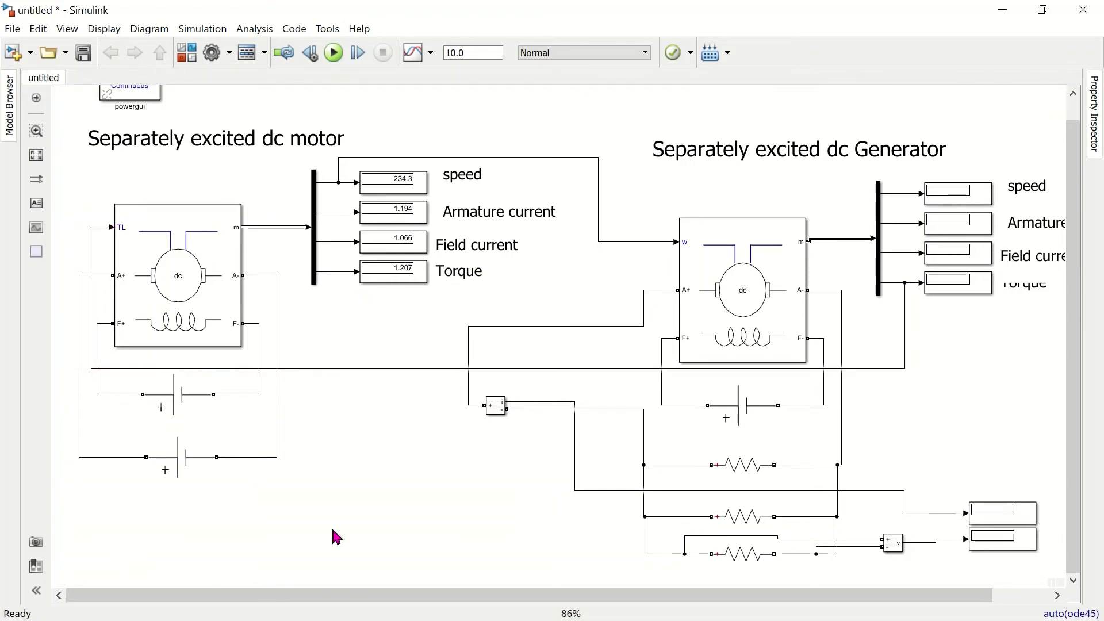
- Reroute the torque feedback line outside the motor's armature wiring and below its two DC sources
mouse_move(79, 296)
mouse_down()
mouse_move(67, 296)
mouse_move(110, 305)
mouse_move(65, 304)
mouse_up()
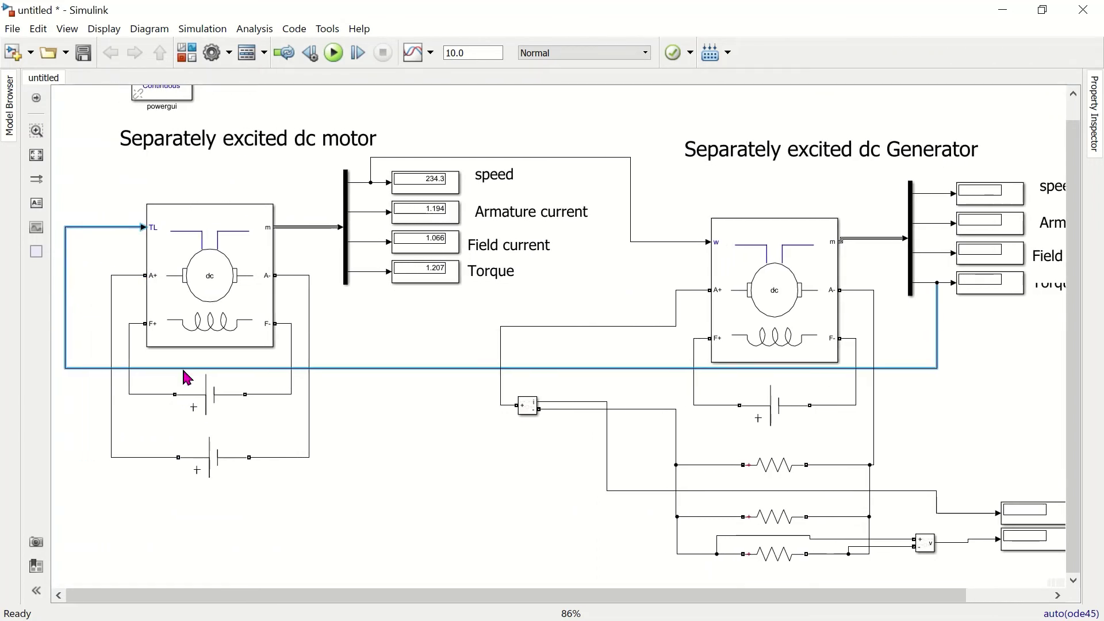
click(484, 397)
drag(459, 368, 471, 493)
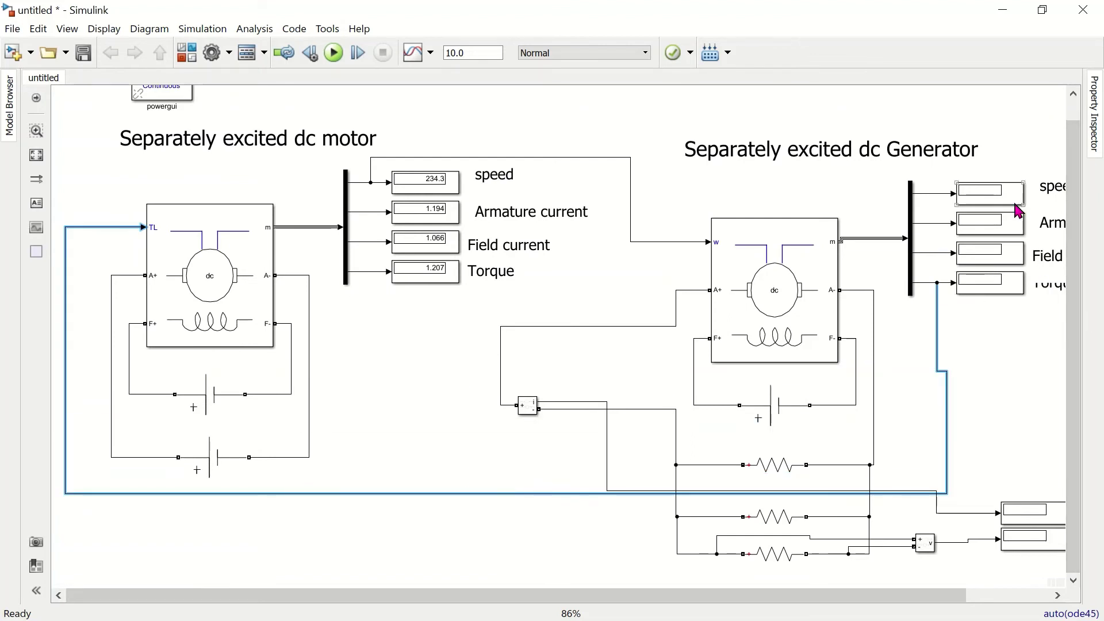
- Move the generator's torque display down and place the Torque label beside it
drag(978, 289, 993, 320)
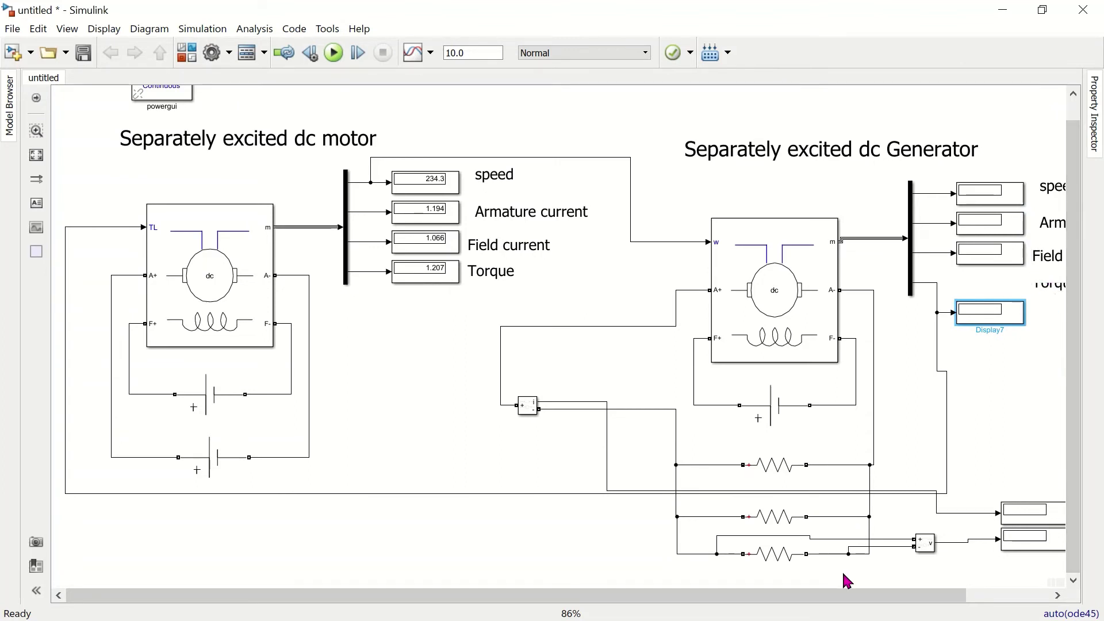
drag(872, 601, 951, 601)
click(980, 288)
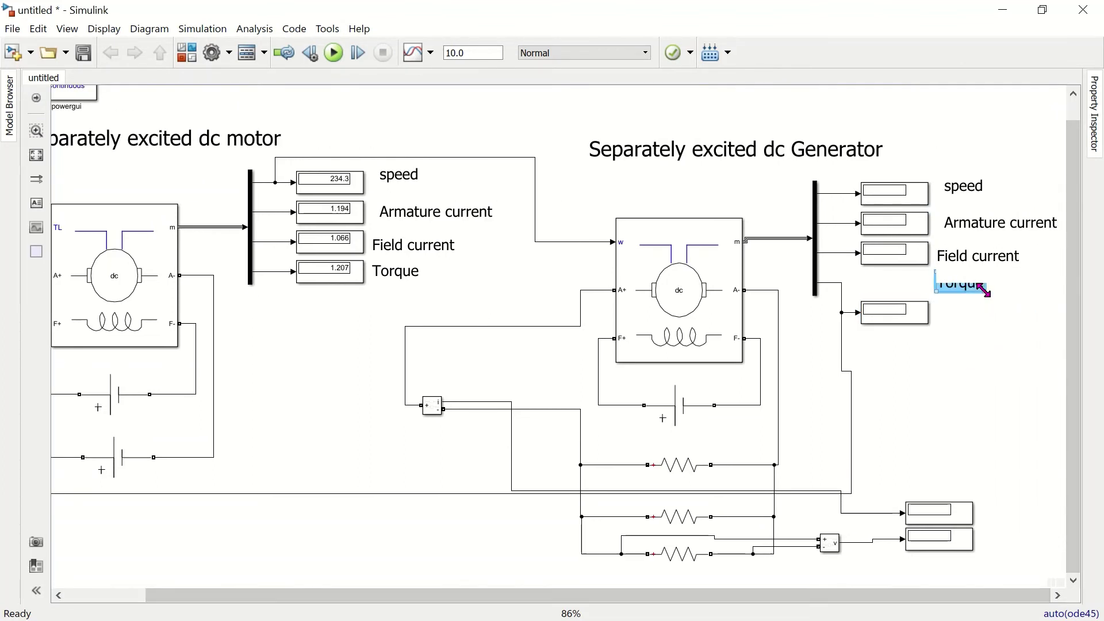
drag(986, 295, 993, 328)
click(988, 360)
mouse_move(956, 296)
mouse_down()
mouse_move(966, 338)
mouse_move(962, 307)
mouse_up()
click(886, 386)
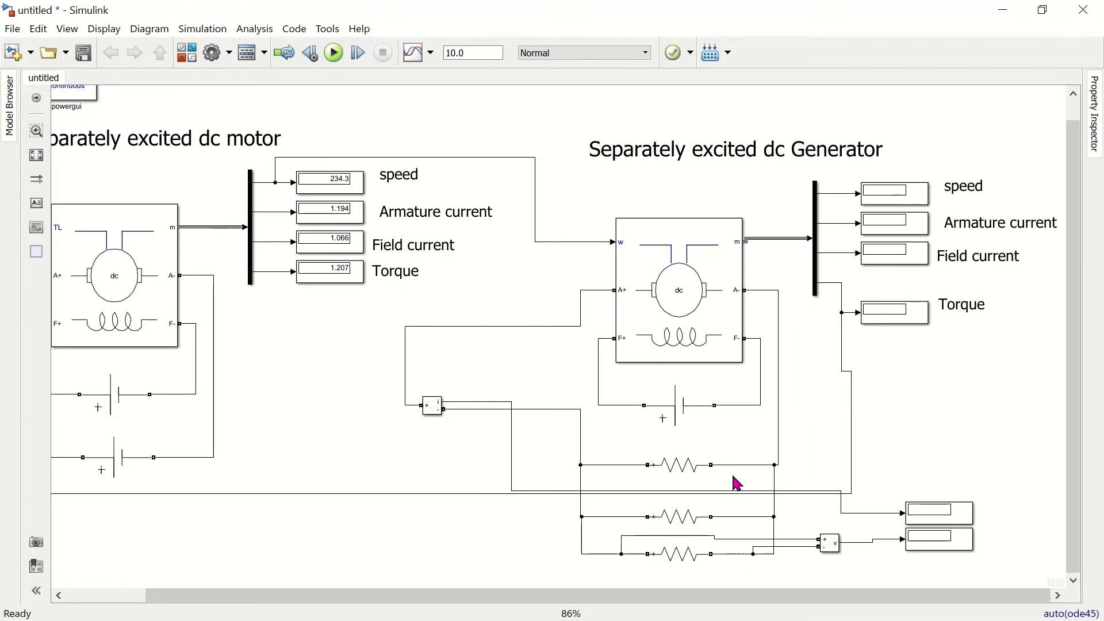
- Disconnect the upper two load resistors from the A- line and run the simulation
click(743, 466)
key(Delete)
click(745, 517)
key(Delete)
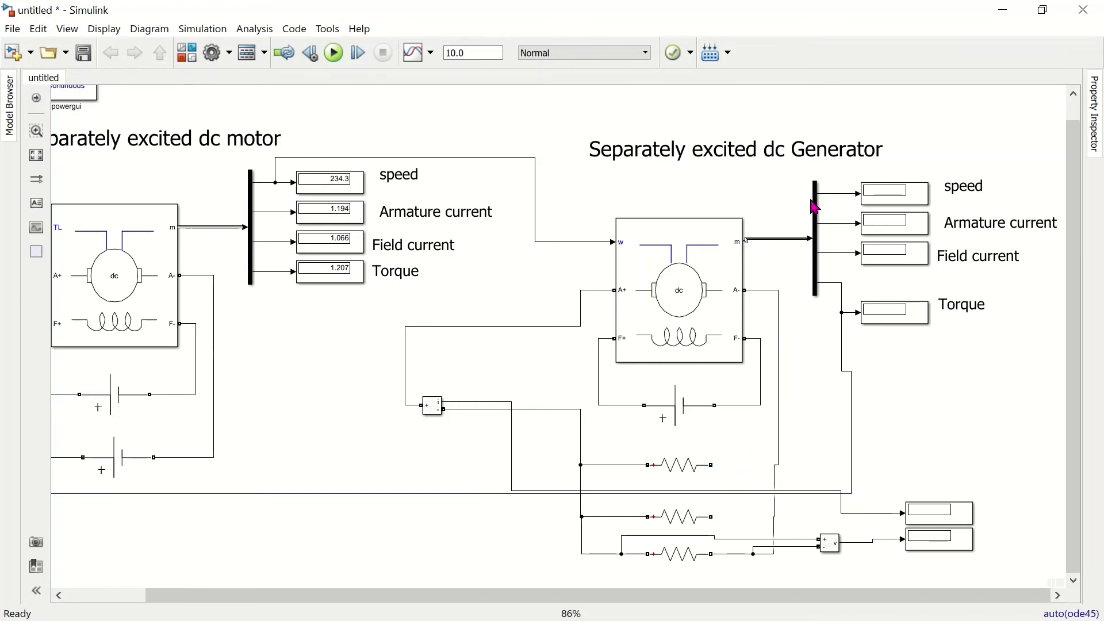
click(333, 53)
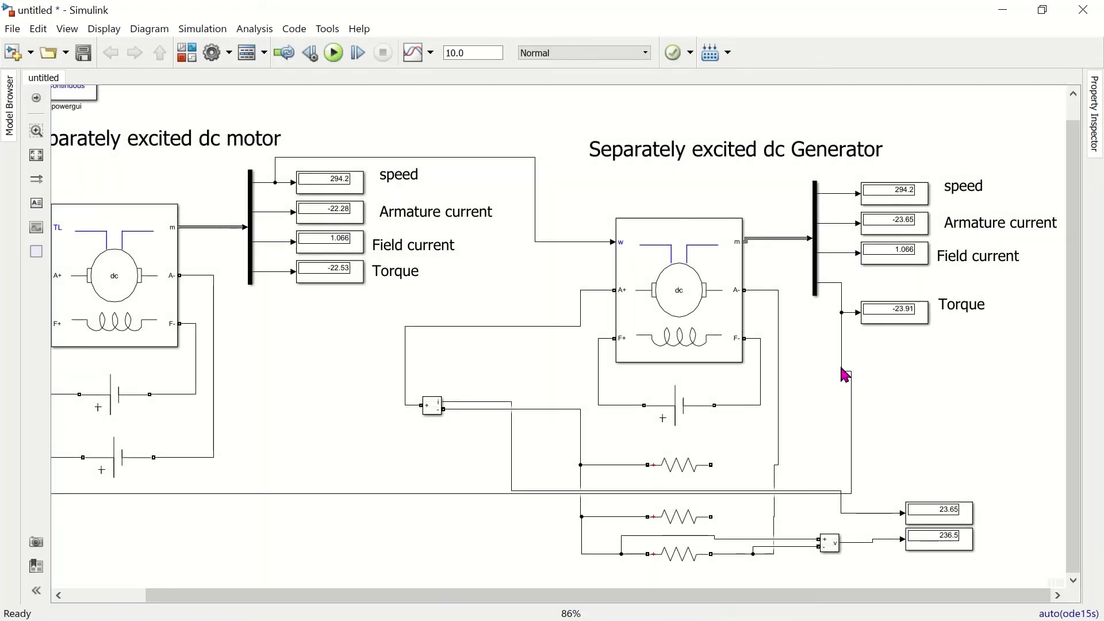
- Insert a Gain block into the torque feedback line, flipped to point toward the motor
double_click(379, 522)
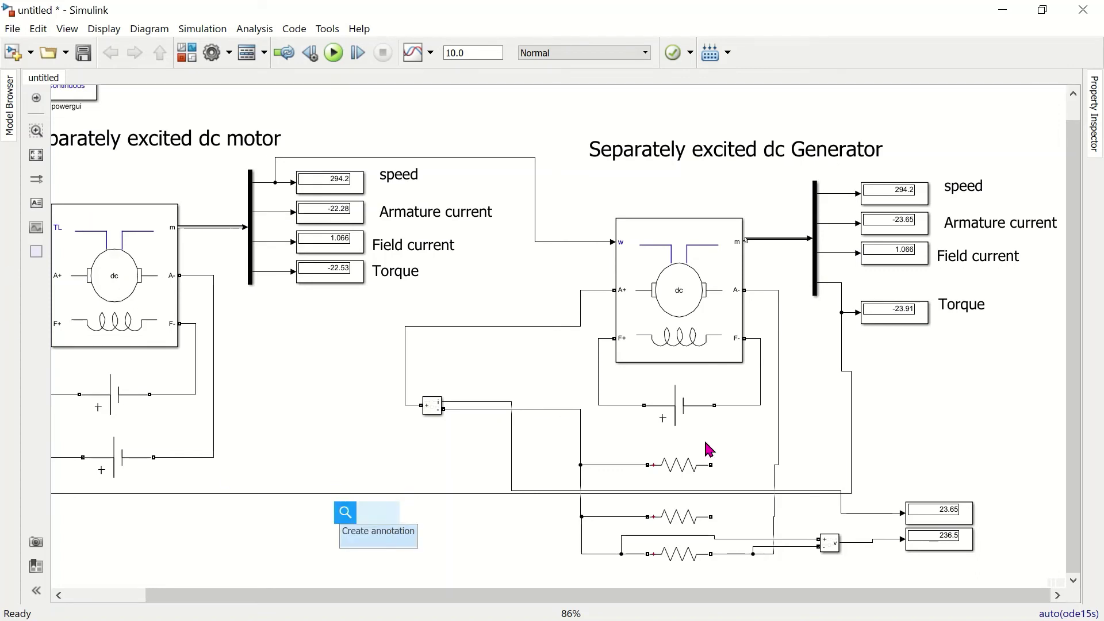
text(gain)
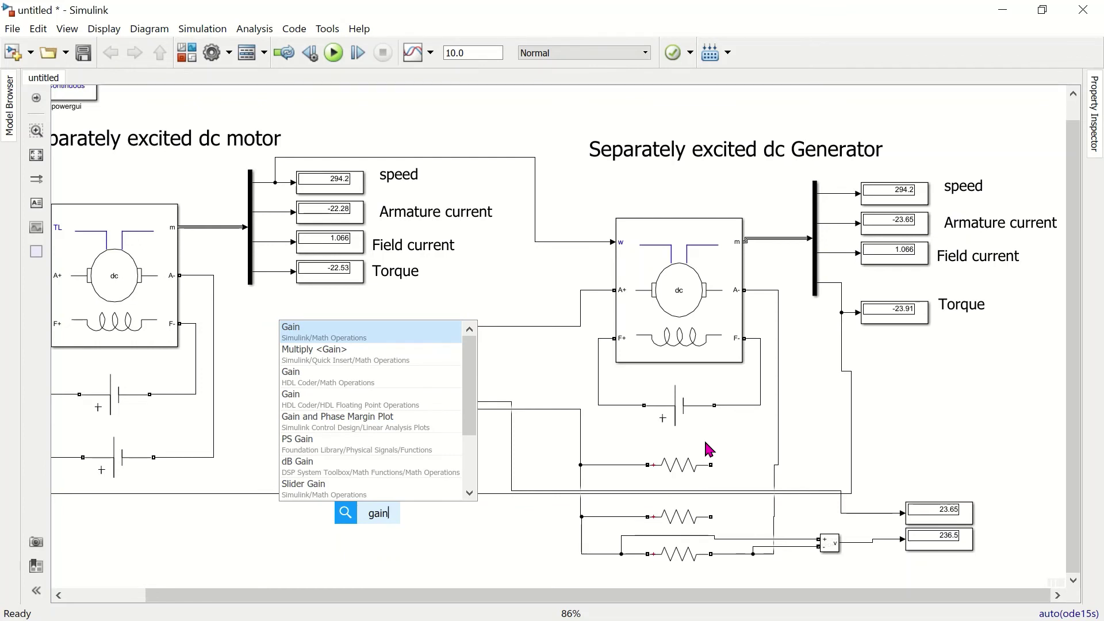
key(Return)
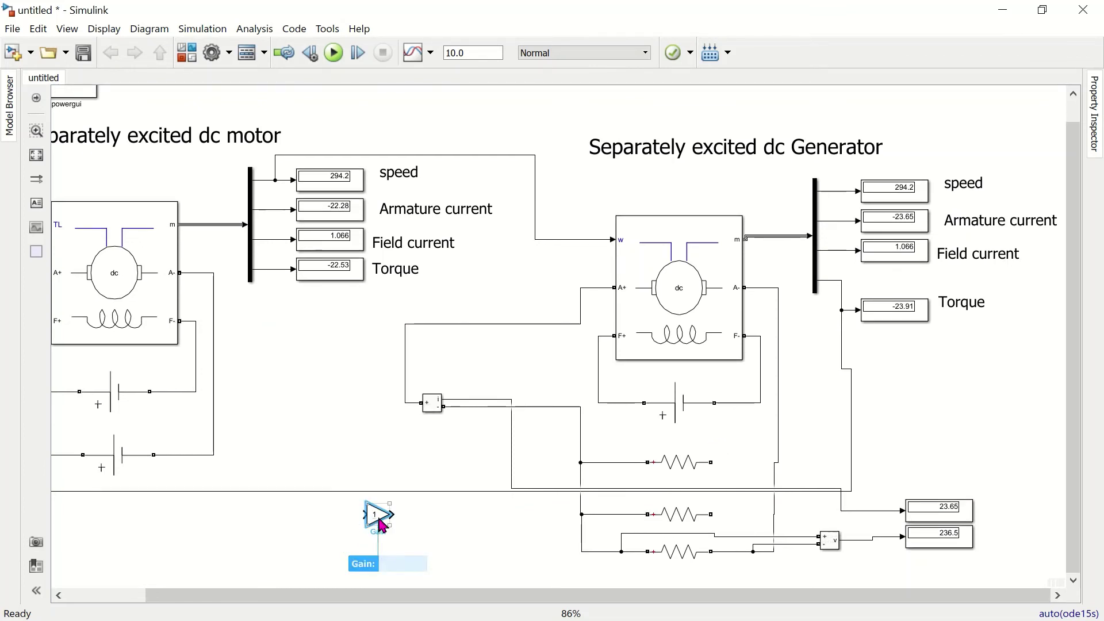
drag(382, 525, 394, 495)
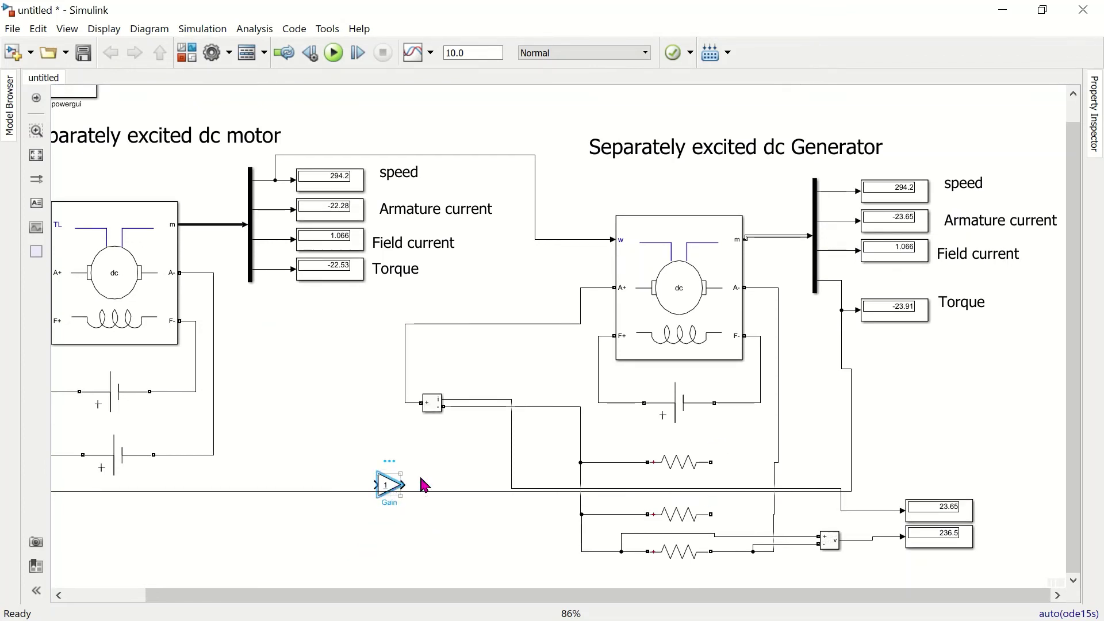
key(ctrl+i)
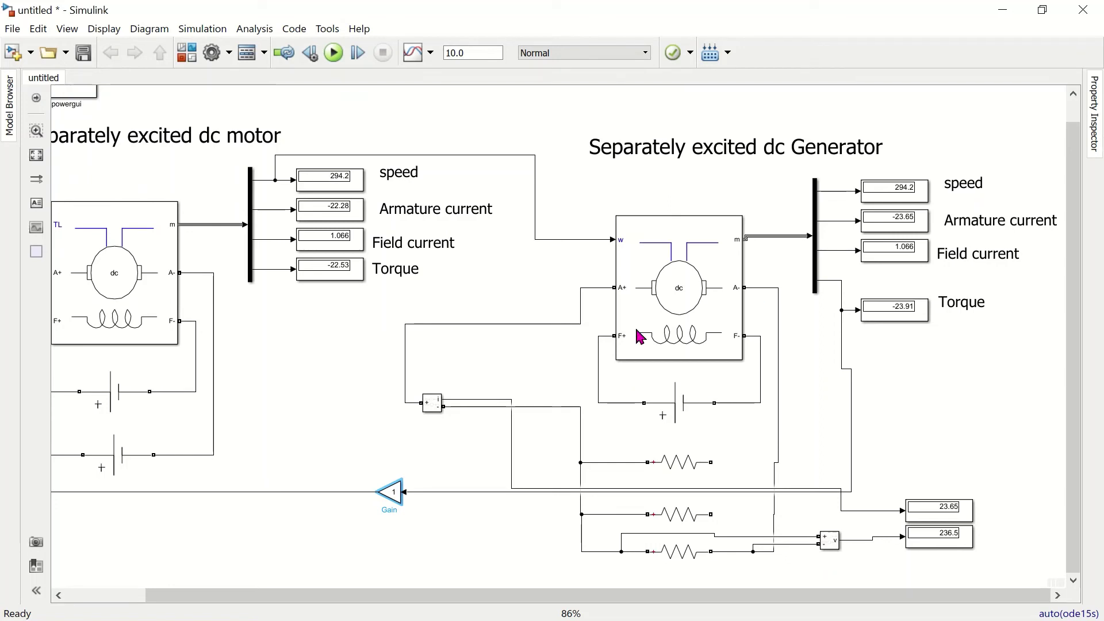
- Set the feedback Gain block to -1 and rerun the simulation
click(395, 497)
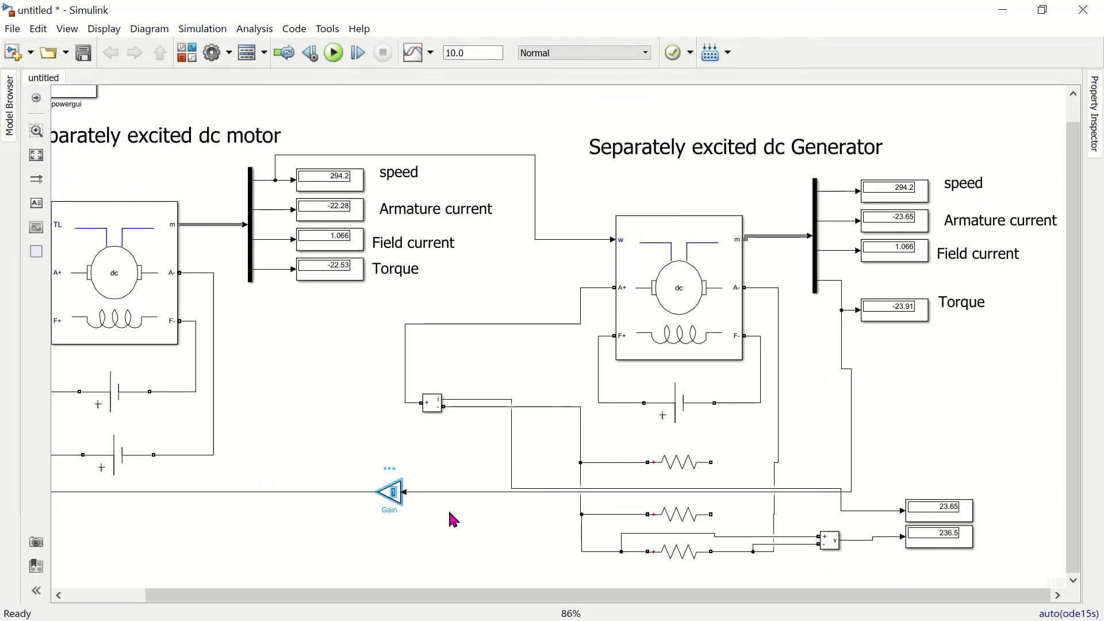
text(-1)
click(334, 53)
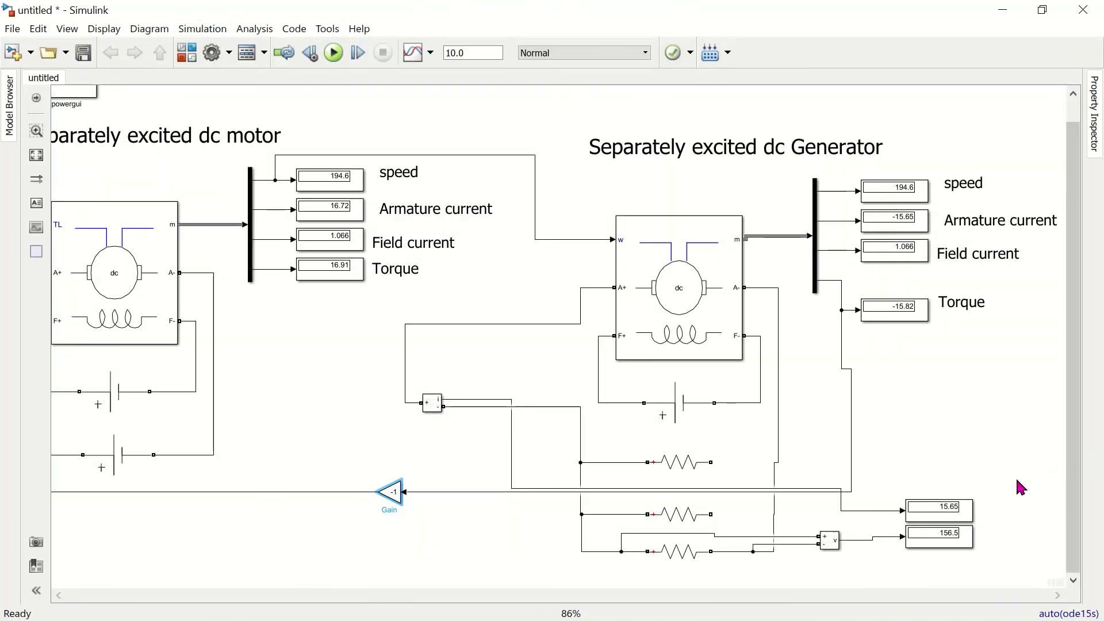
- Space out the load current and voltage displays by moving the current display up and the voltage display down
click(922, 312)
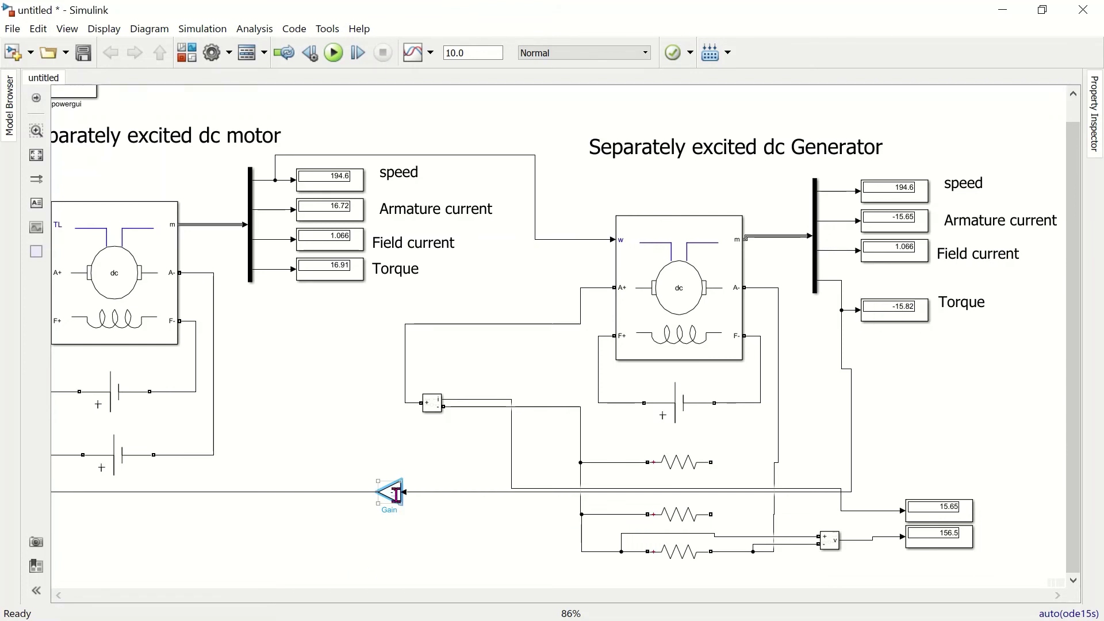
click(936, 548)
drag(955, 537, 946, 494)
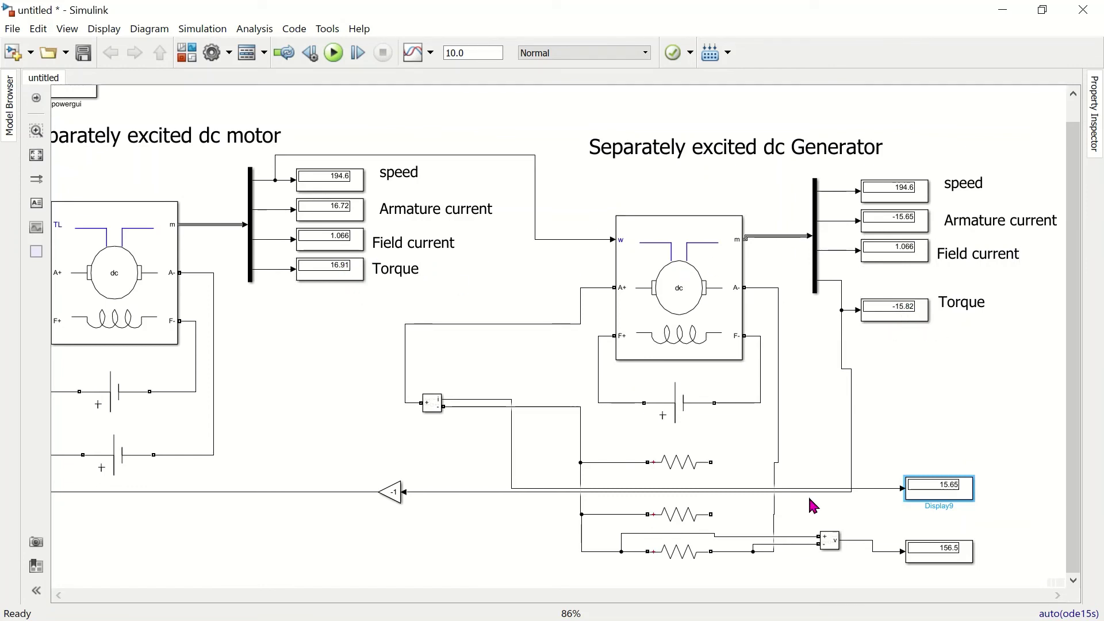
- Set the lowest load resistor's resistance to 100 ohms and run the simulation
click(682, 560)
double_click(682, 560)
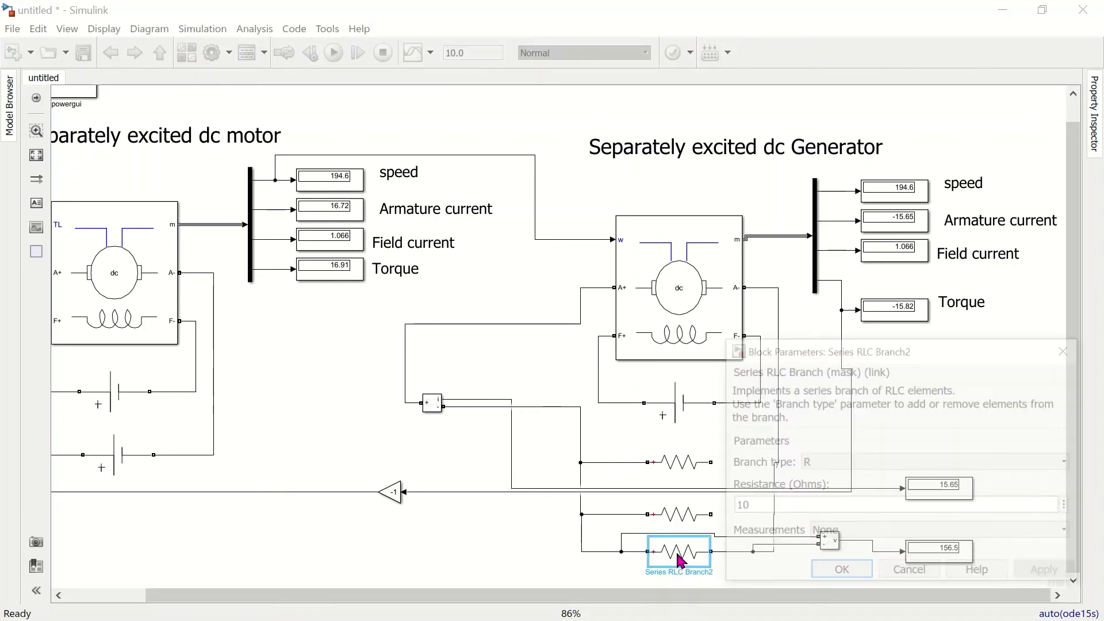
click(791, 508)
click(791, 507)
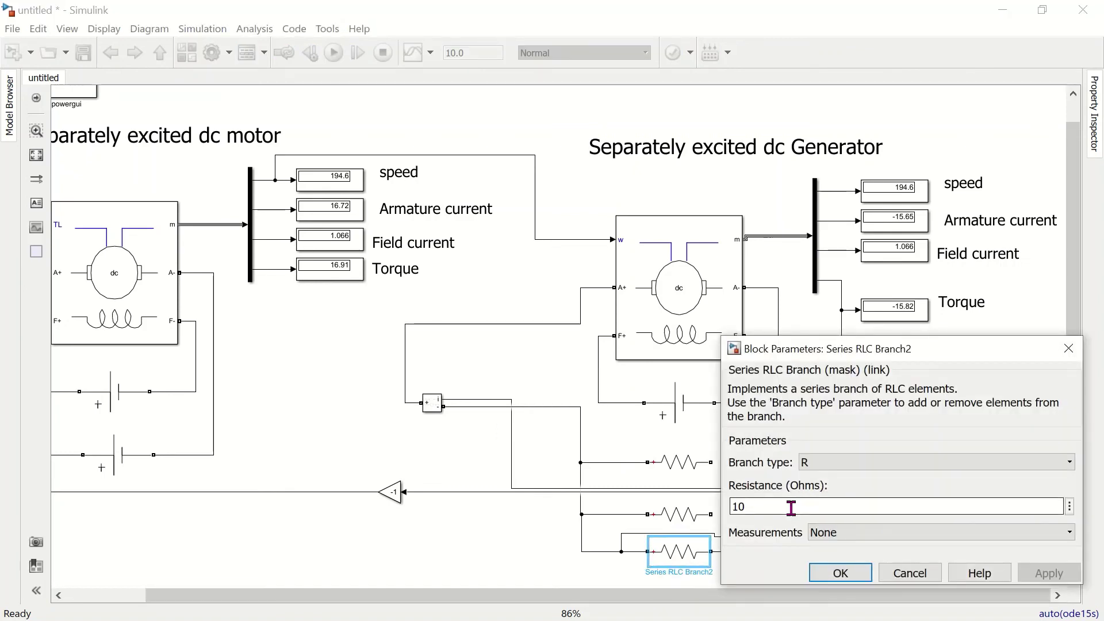
text(0)
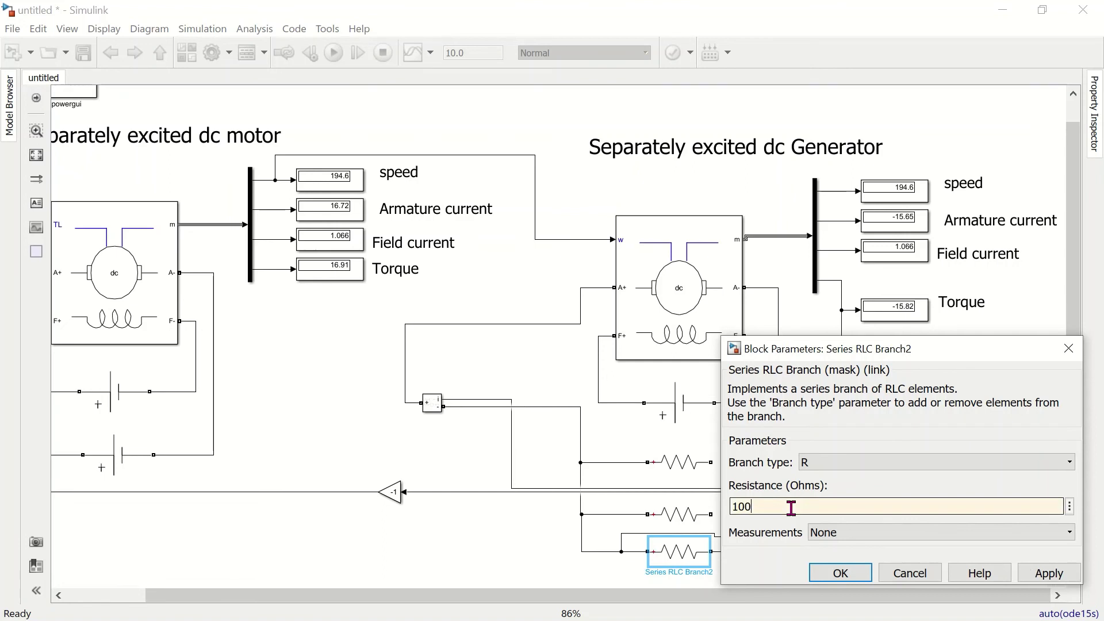
key(Return)
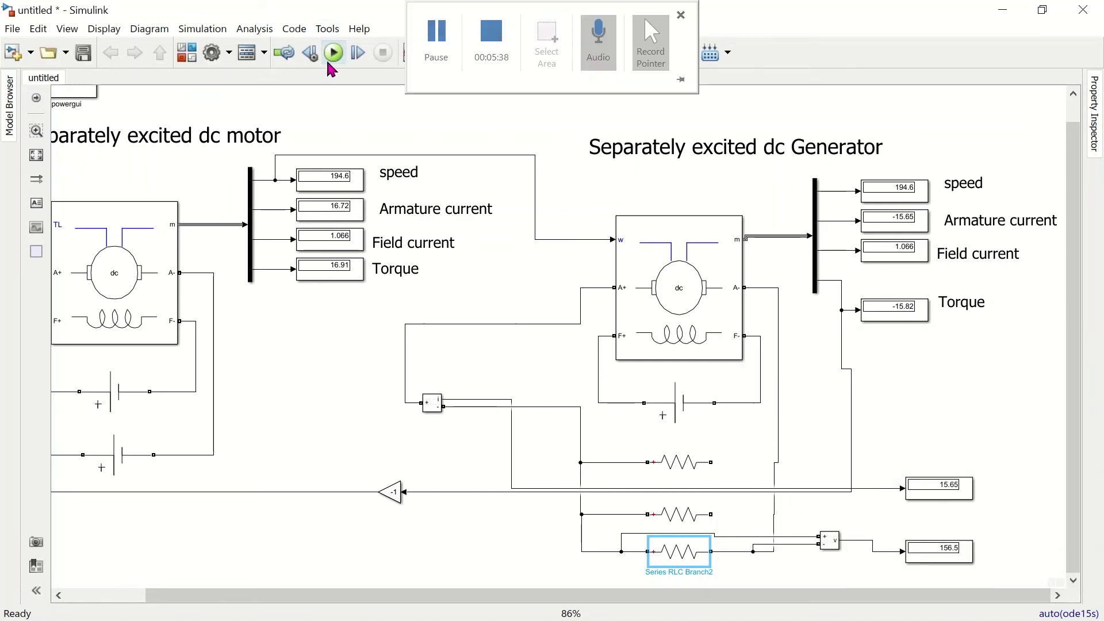
click(333, 54)
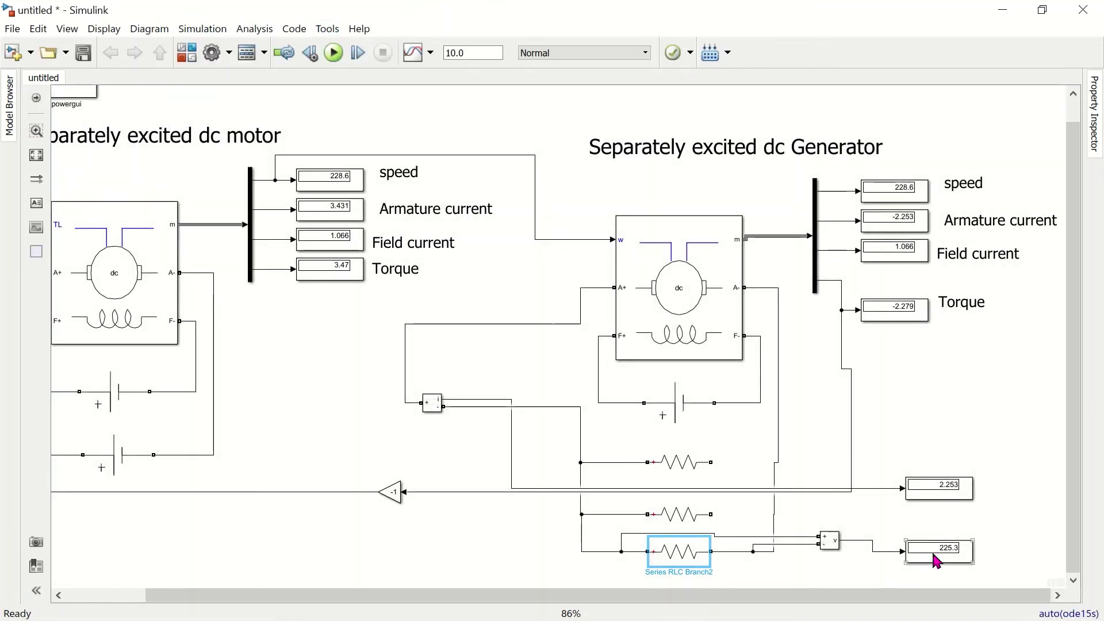
- Raise the lowest load resistor's resistance to 1000 ohms and rerun the simulation
click(656, 567)
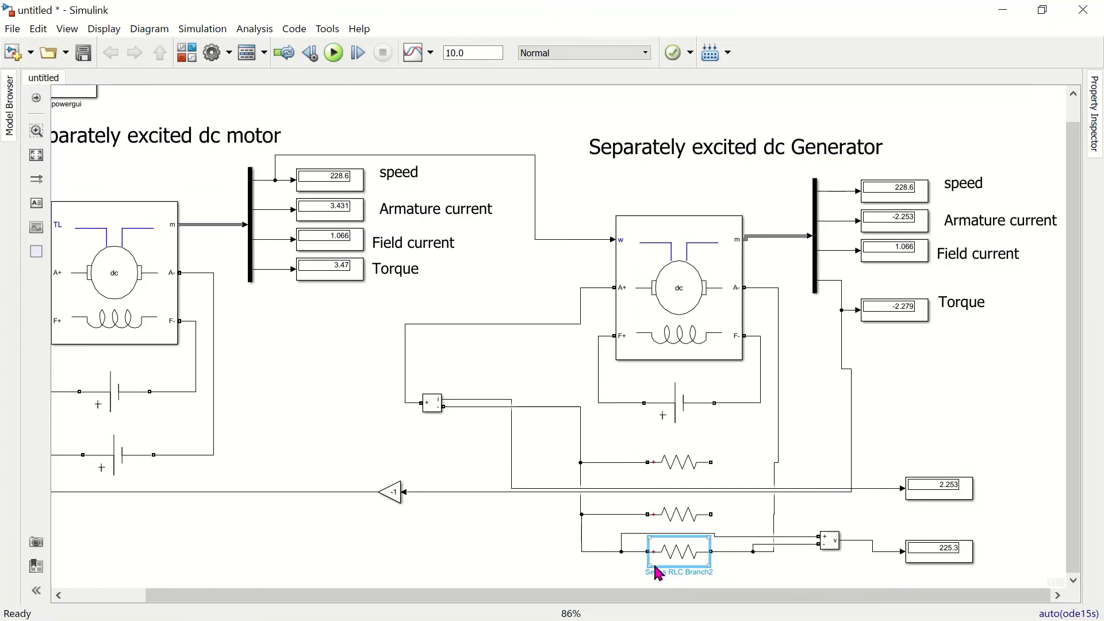
double_click(671, 562)
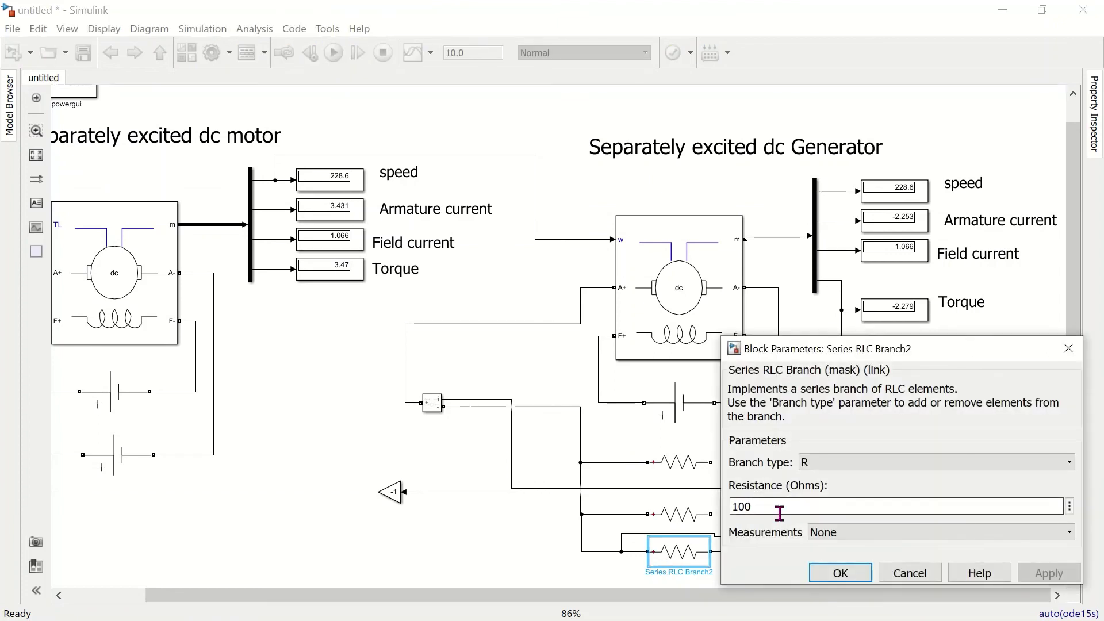
double_click(779, 512)
click(779, 511)
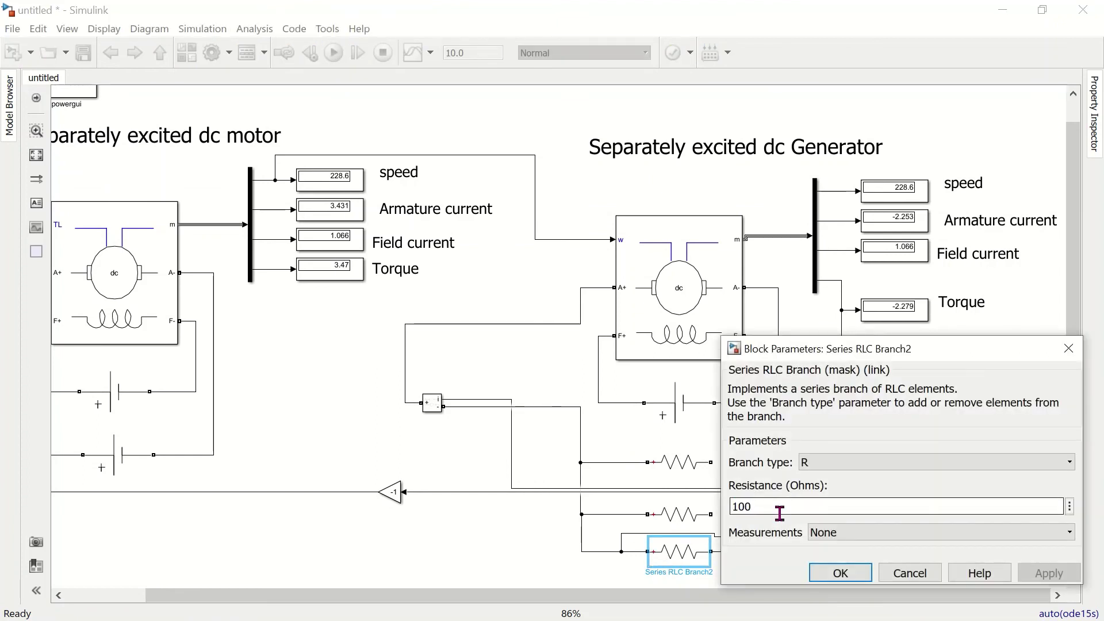
text(0)
key(Return)
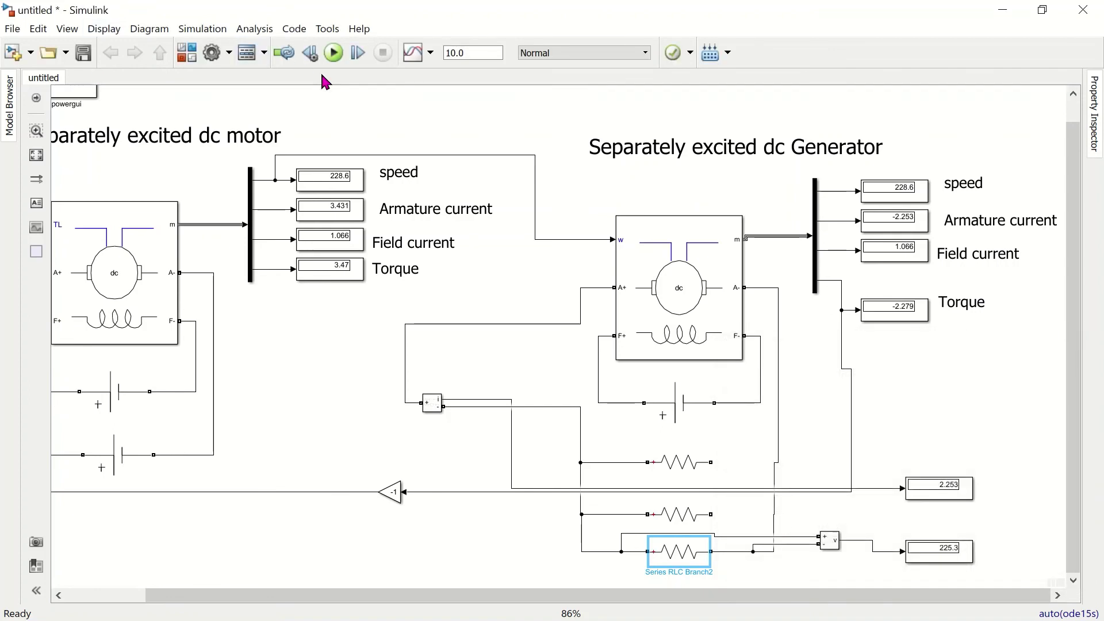
click(333, 52)
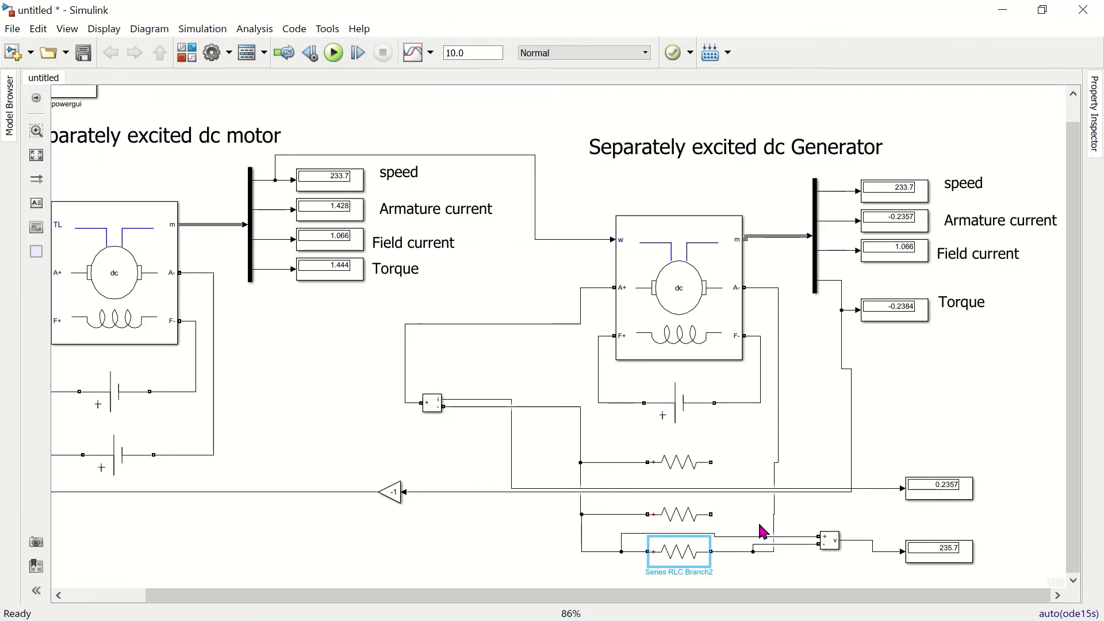
- Restore the lowest load resistor's resistance to 10 ohms
double_click(697, 561)
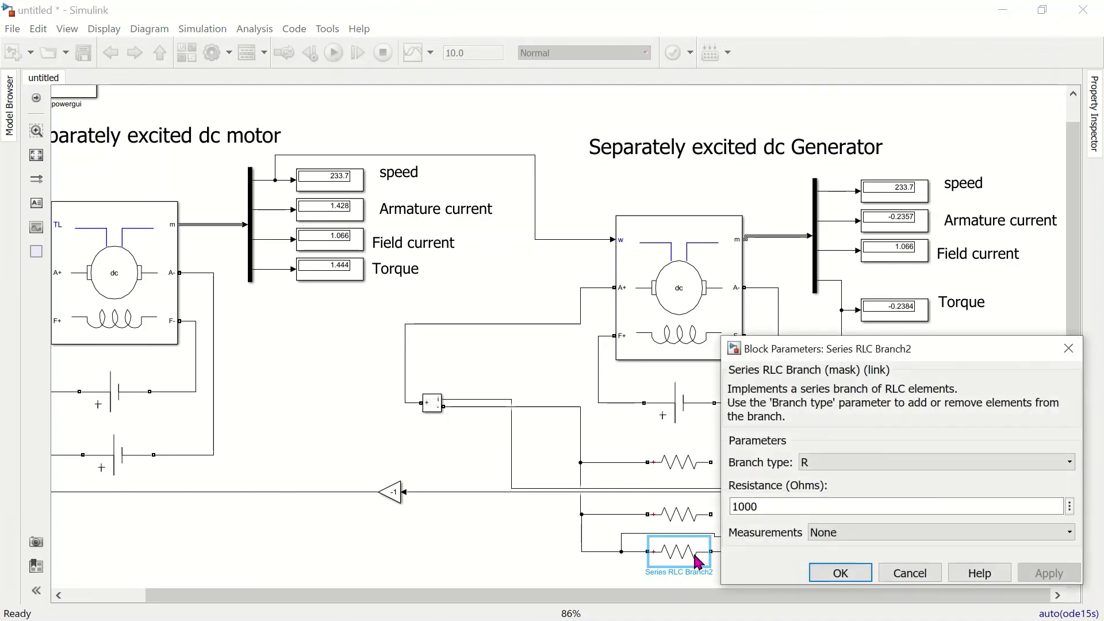
double_click(782, 506)
click(782, 506)
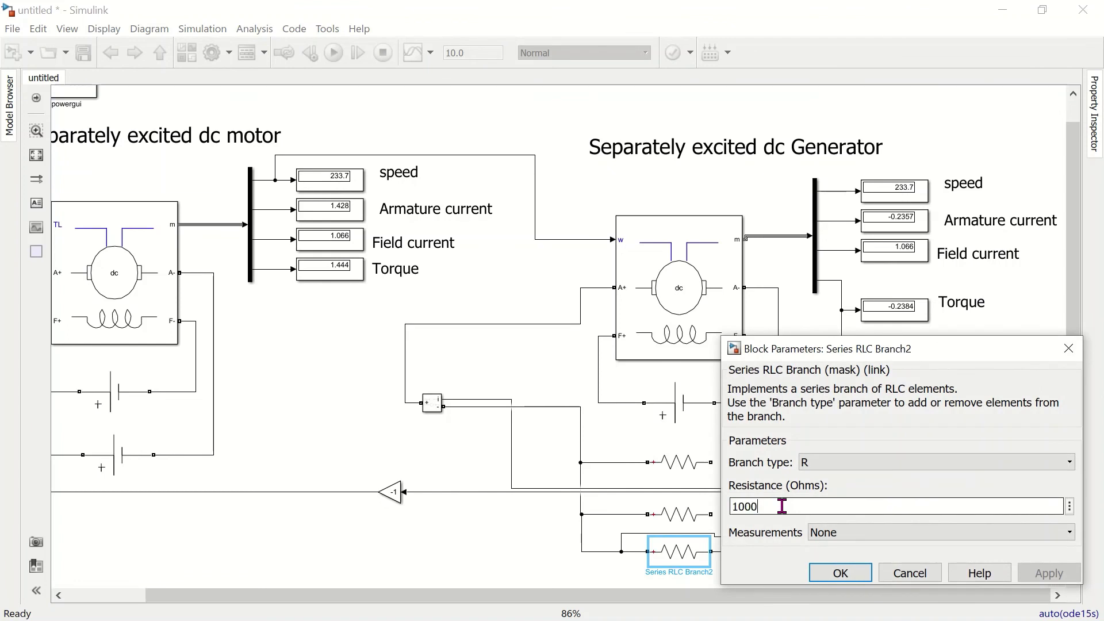
key(BackSpace)
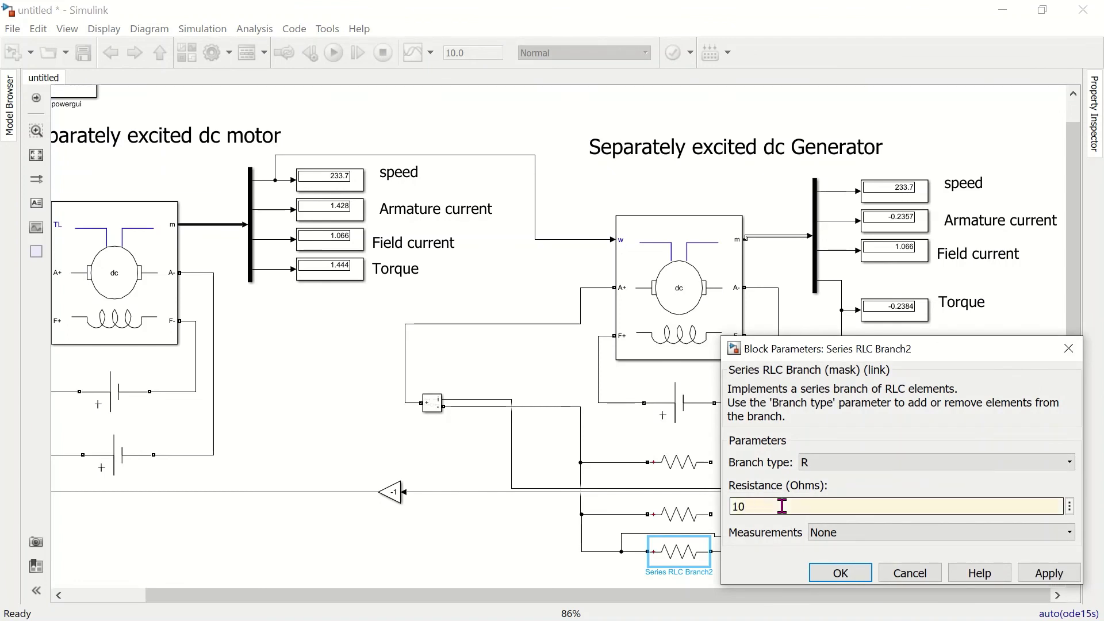
key(Return)
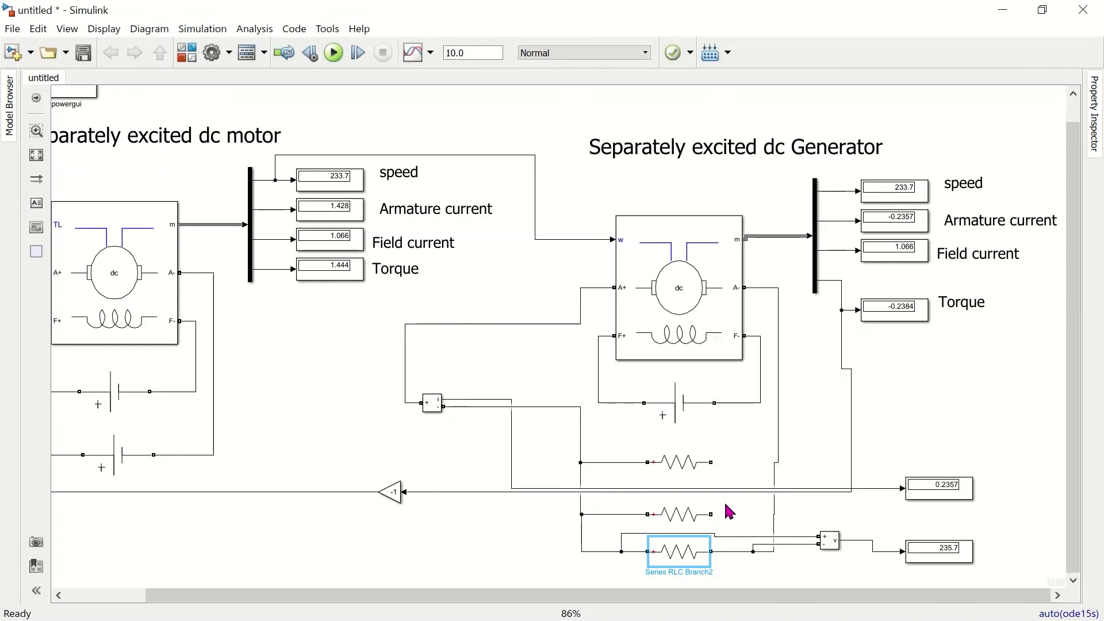
- Connect the middle load resistor's open end to the generator's A- line and run the simulation
mouse_move(711, 514)
mouse_down()
mouse_move(779, 525)
mouse_move(774, 515)
mouse_up()
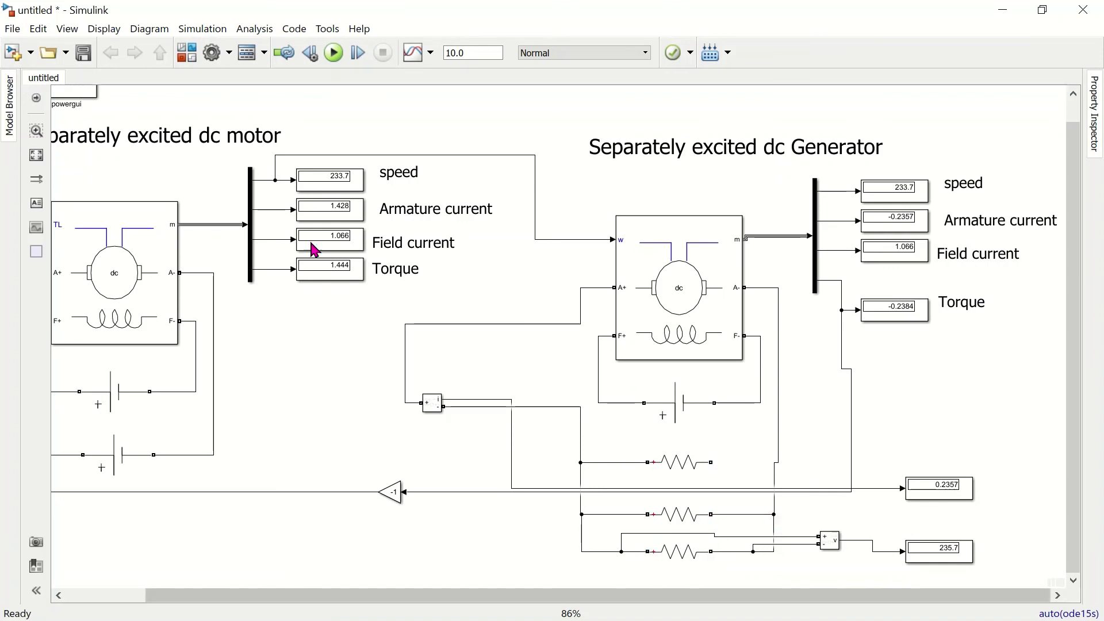
click(333, 52)
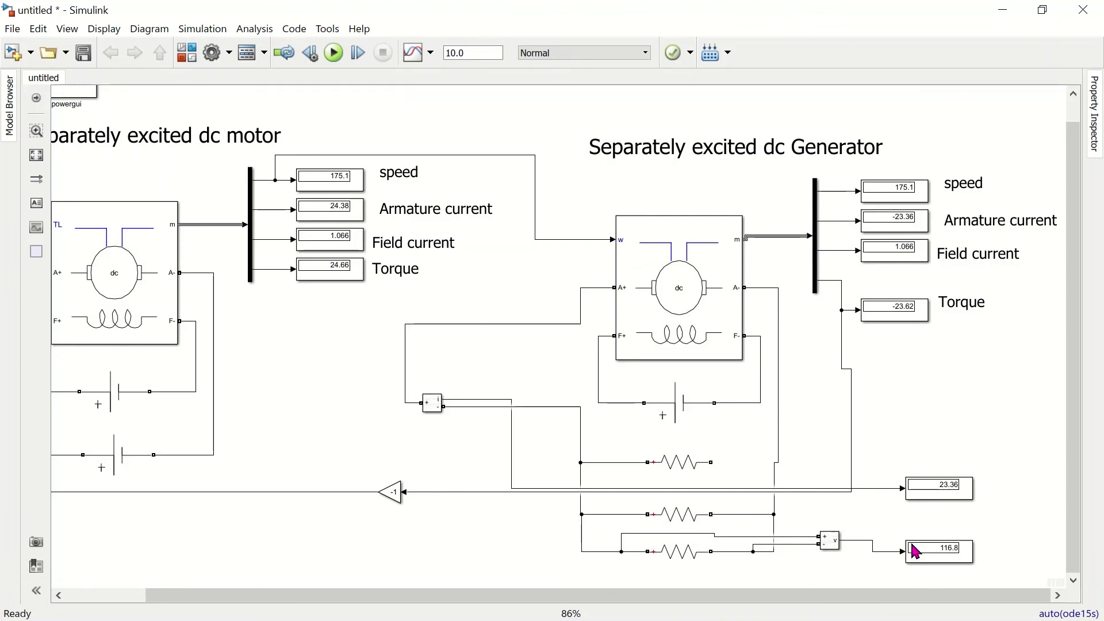
click(697, 522)
click(940, 559)
- Connect the top load resistor's open end to the generator's A- line and rerun the simulation
click(707, 467)
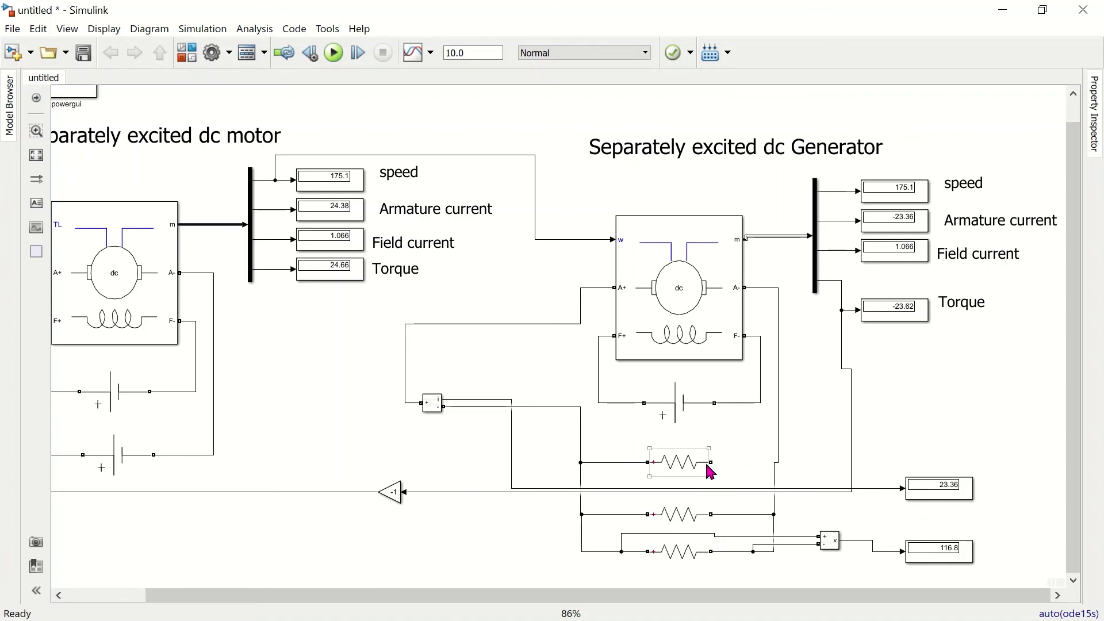
click(714, 464)
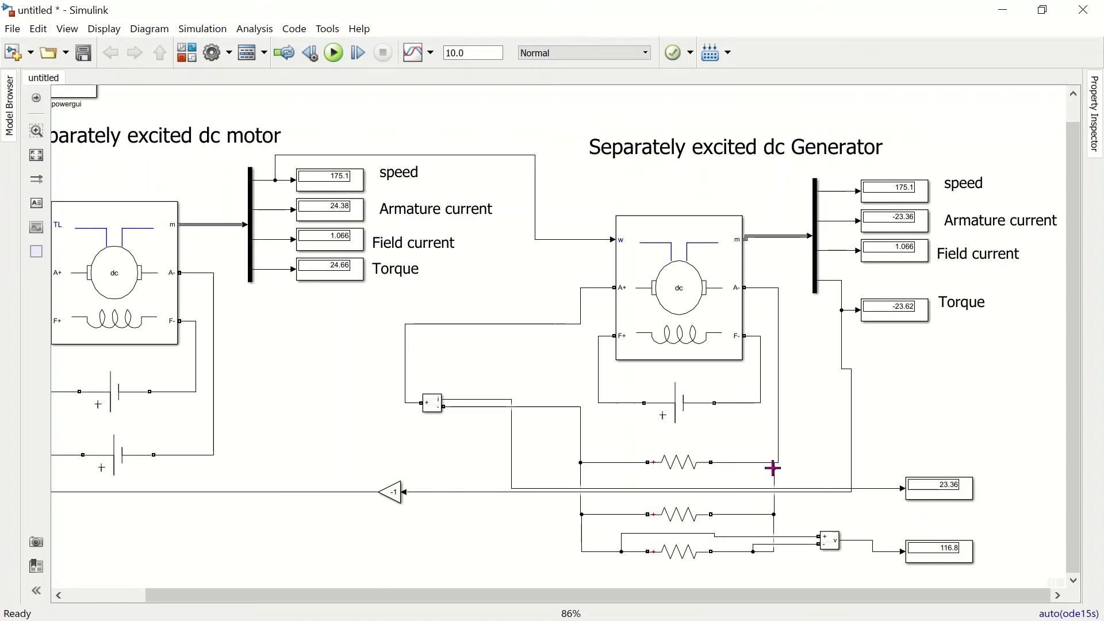
click(338, 53)
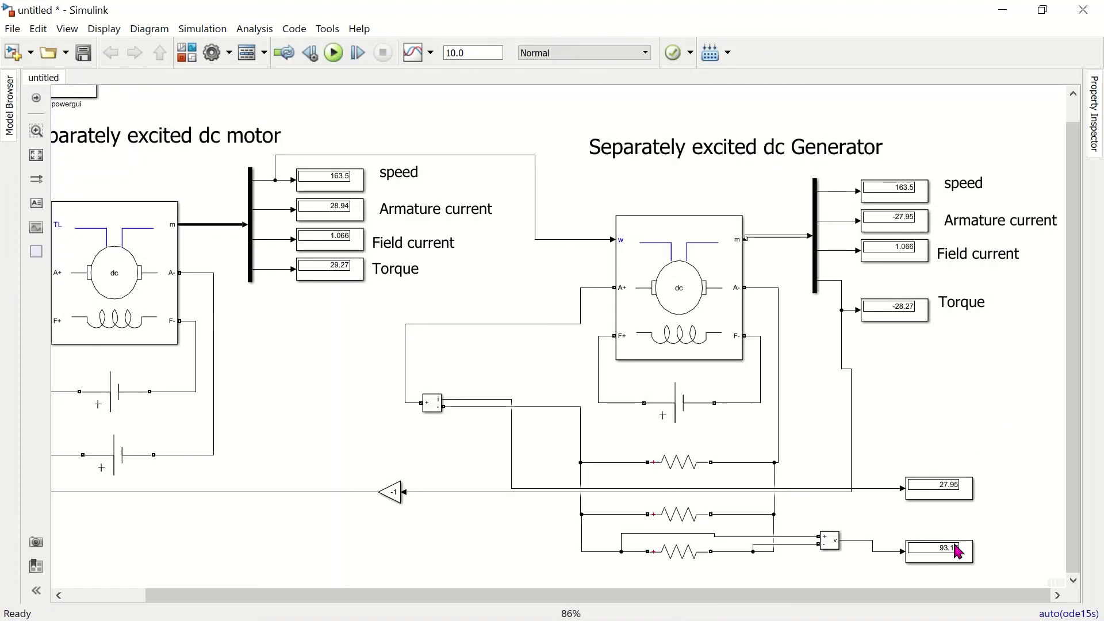
click(940, 490)
click(903, 510)
- Review the complete model, examining the motor, the coupled generator, the parallel load resistors and their displays
drag(475, 598, 338, 598)
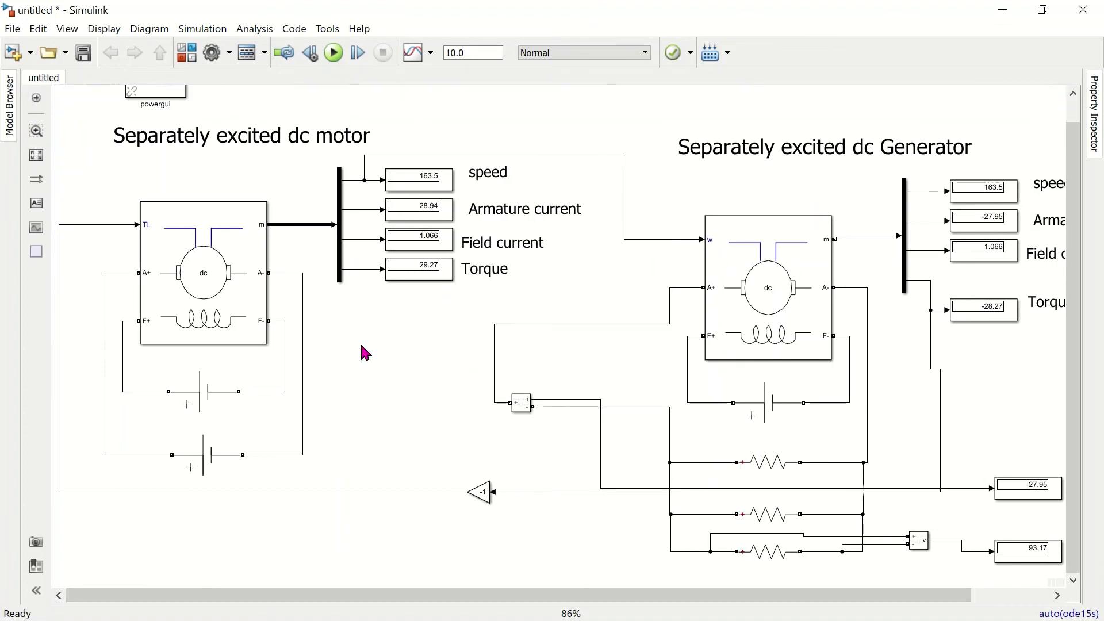
click(172, 265)
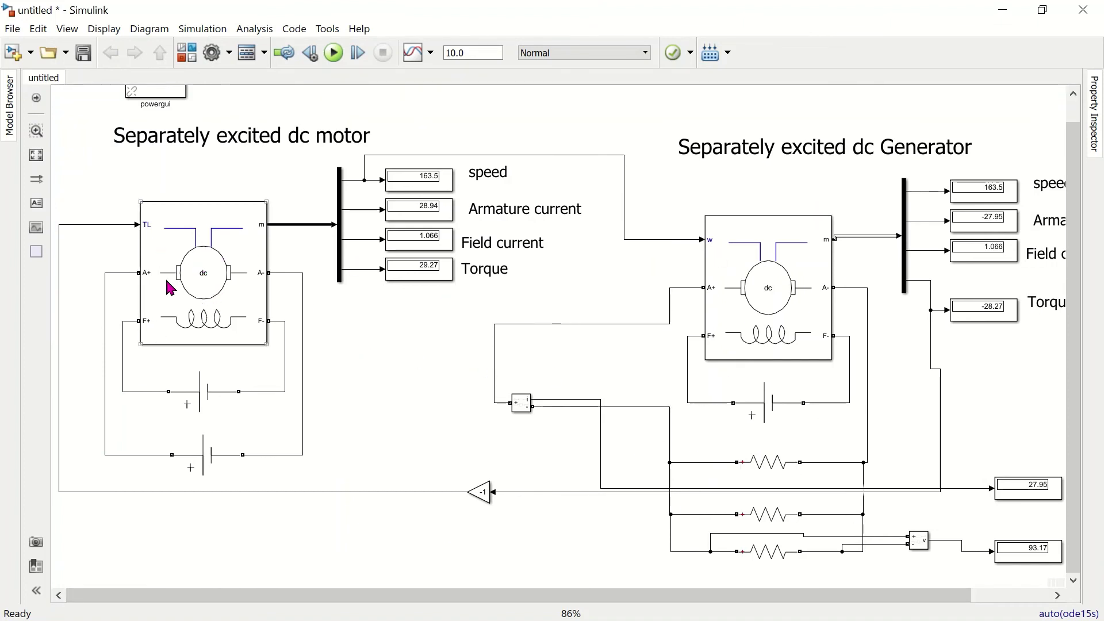
click(700, 287)
click(171, 213)
click(315, 238)
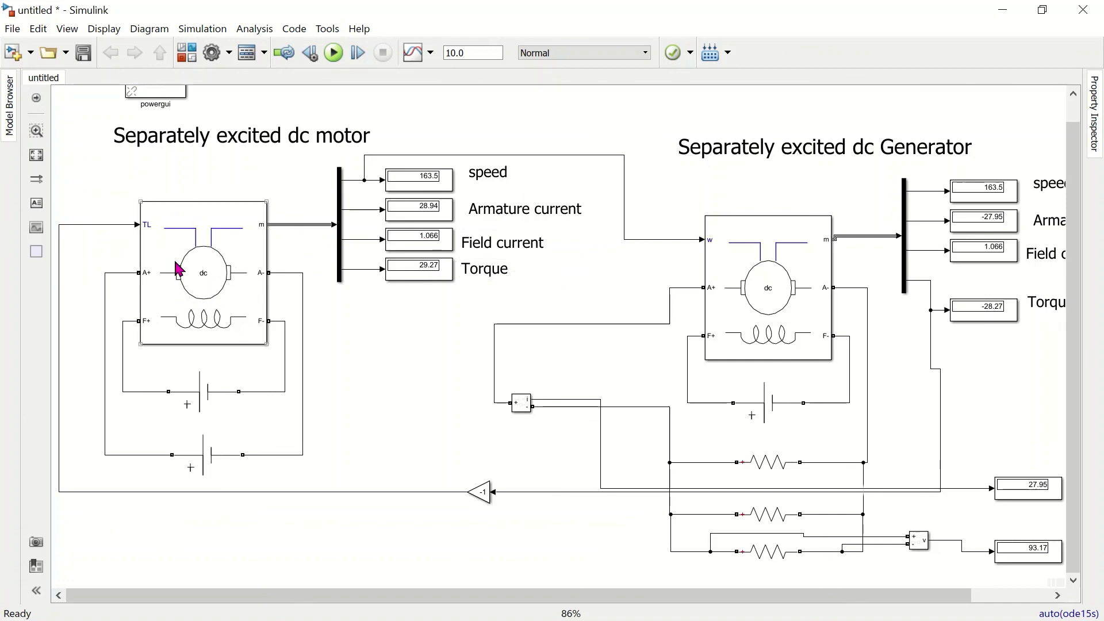
click(210, 274)
click(760, 262)
click(785, 502)
click(790, 545)
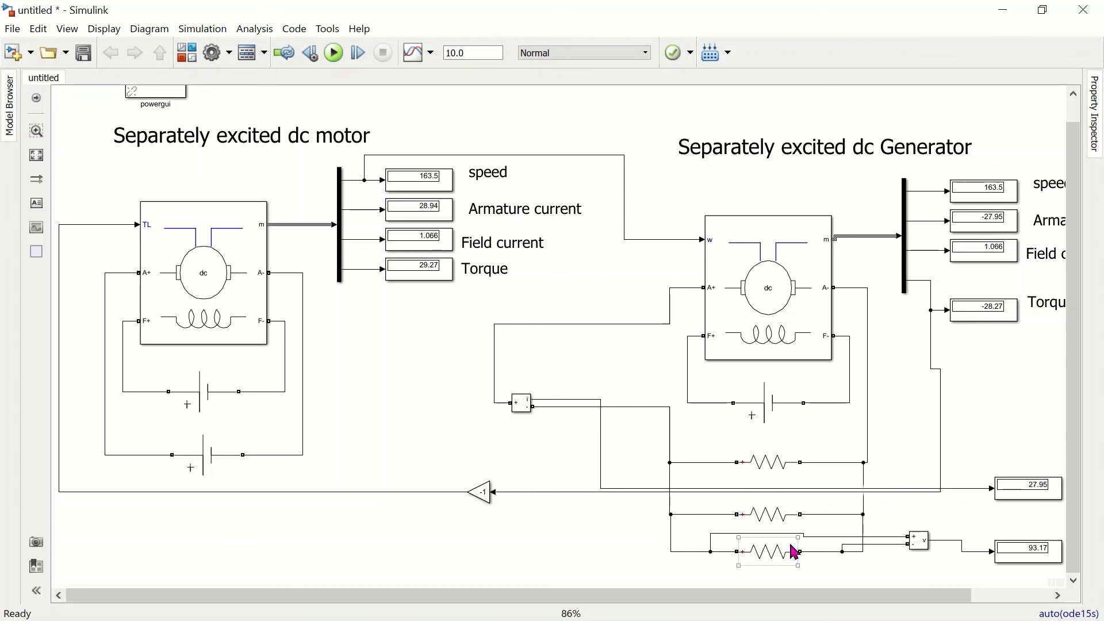
click(327, 561)
scroll(327, 561, right, 3)
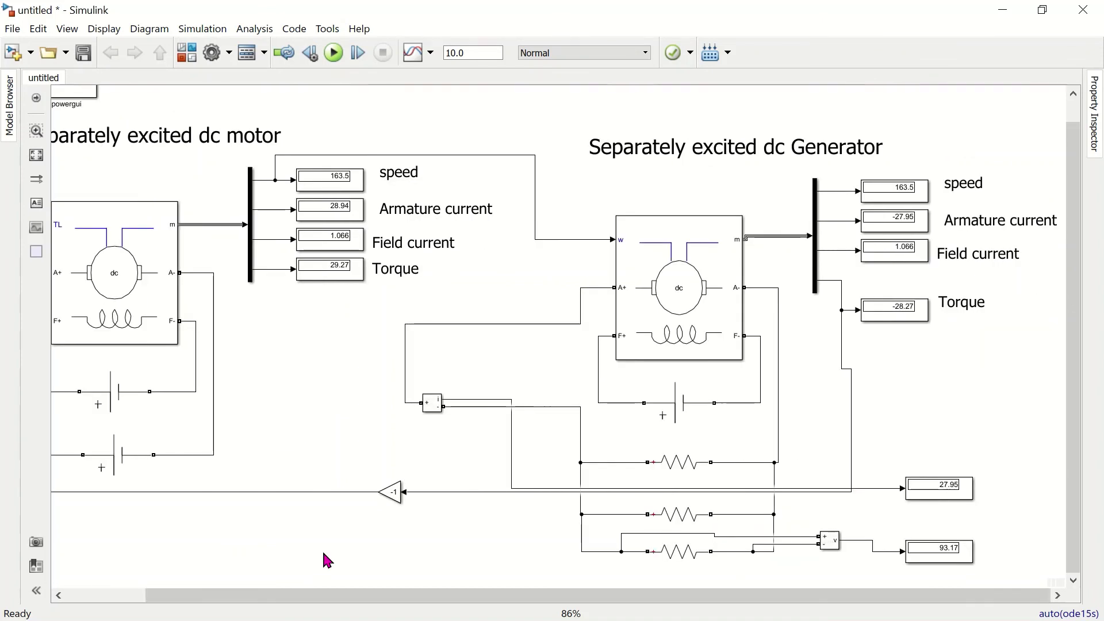